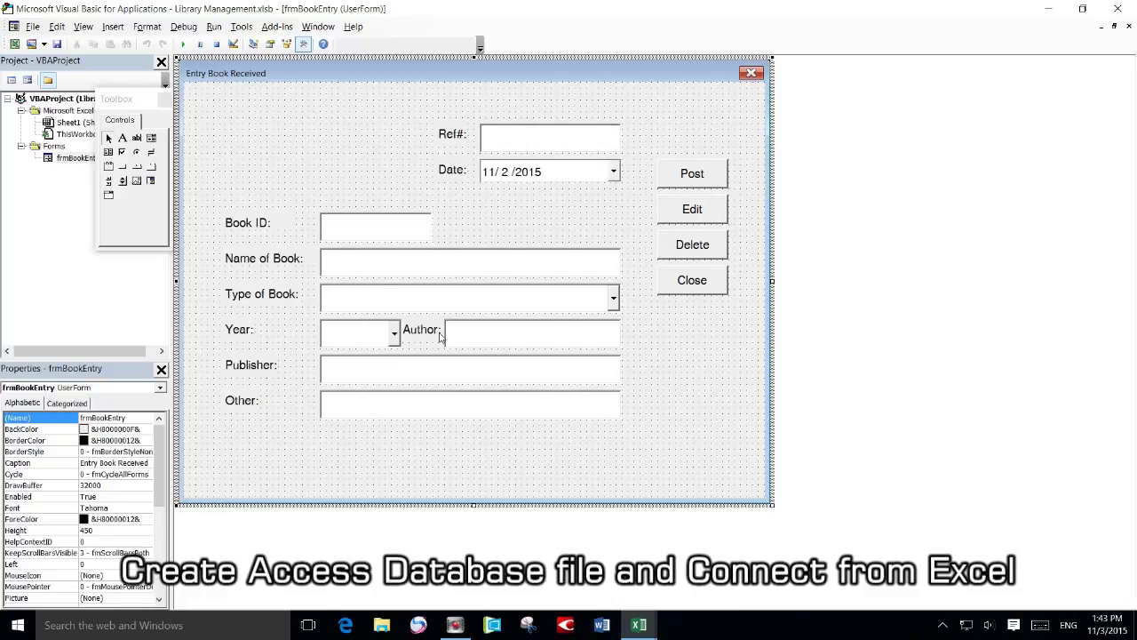
# Launch Access 2016 from the Start menu's full alphabetical app list.
pyautogui.click(13, 631)
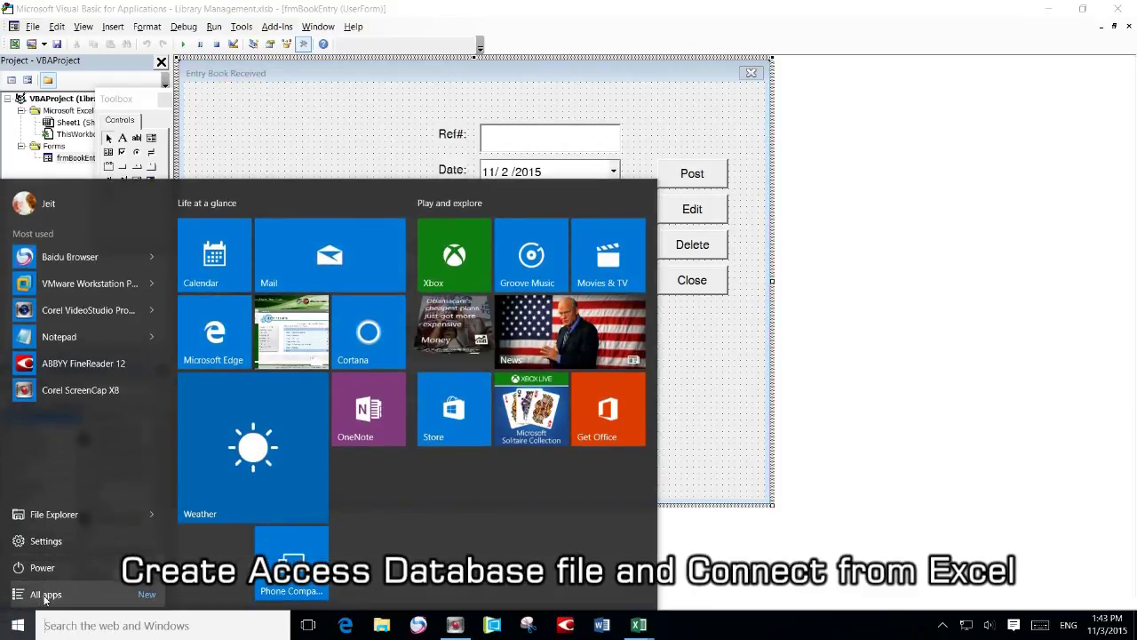
pyautogui.click(40, 593)
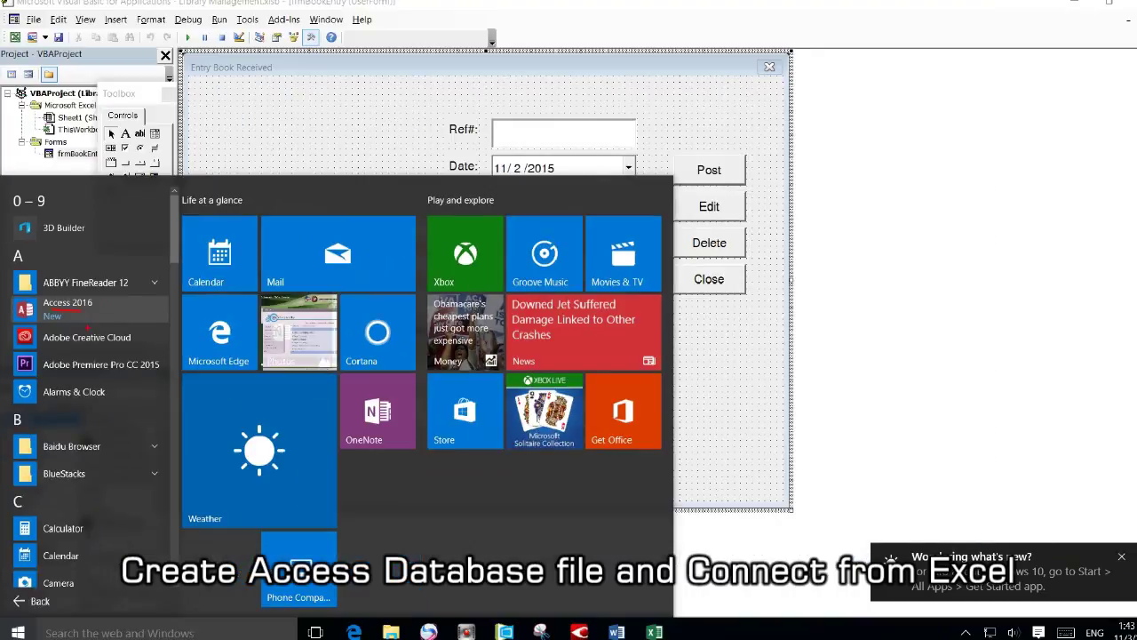
pyautogui.press('Escape')
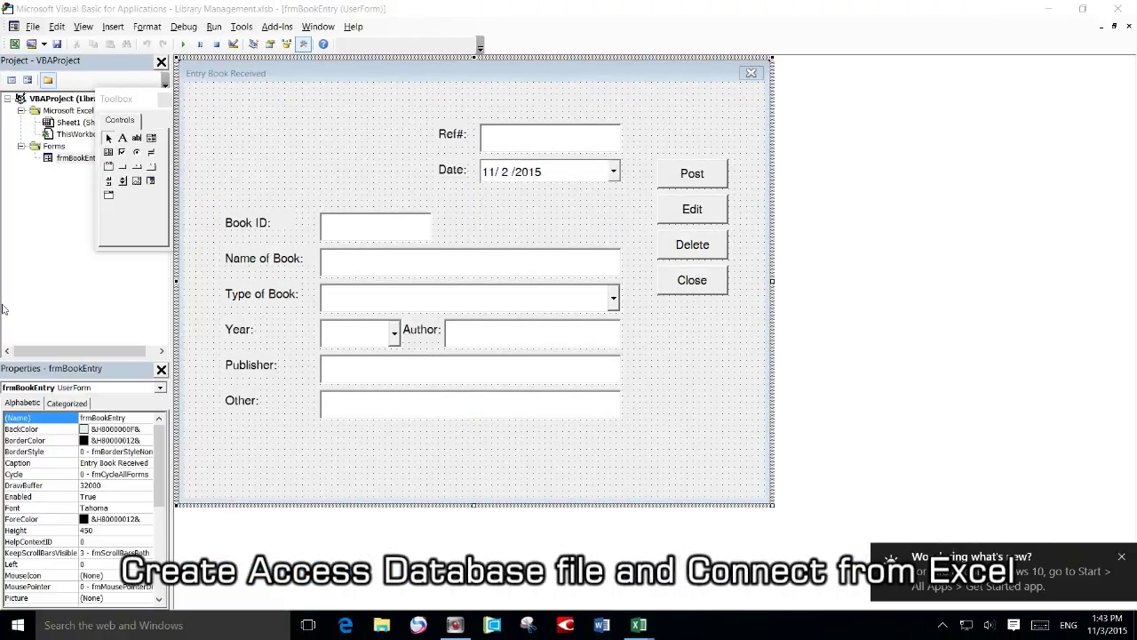
pyautogui.click(17, 627)
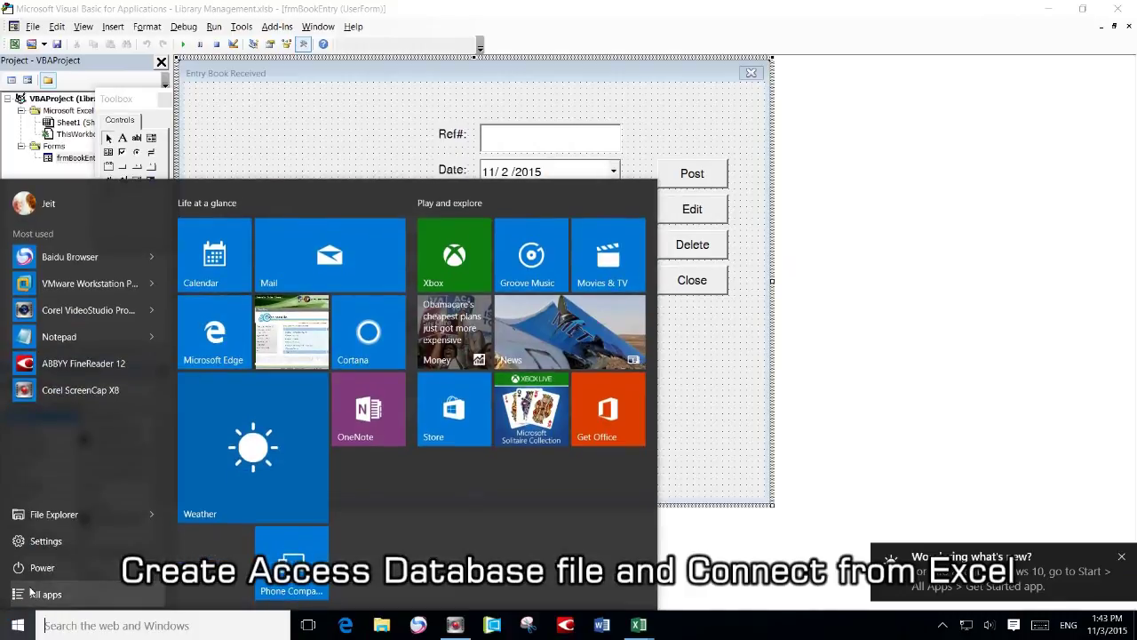
pyautogui.click(37, 597)
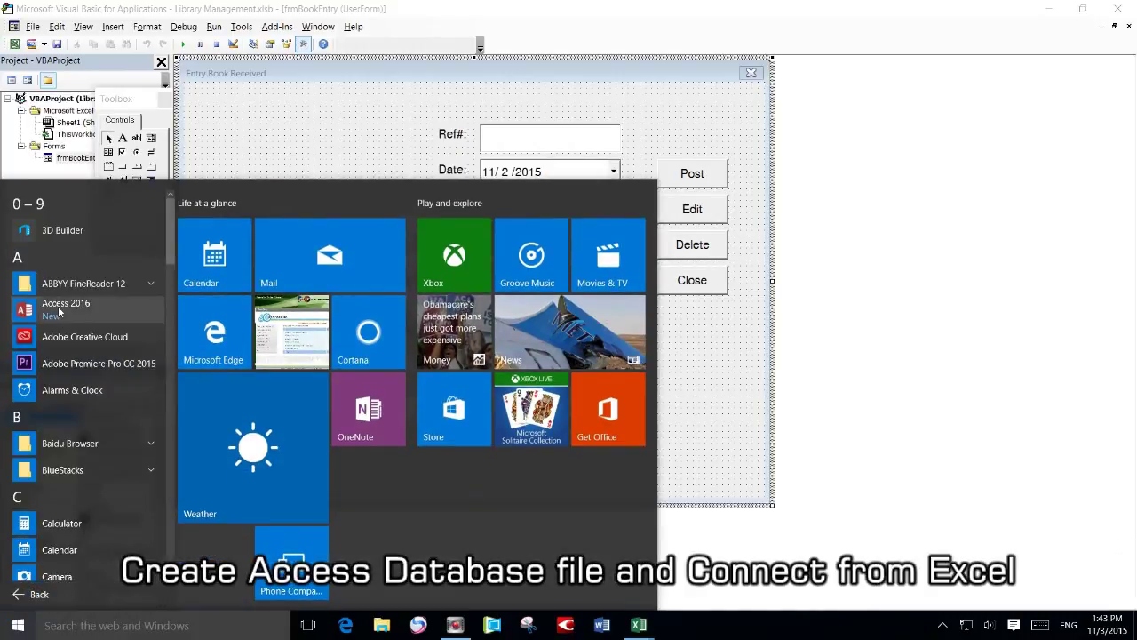
pyautogui.click(61, 308)
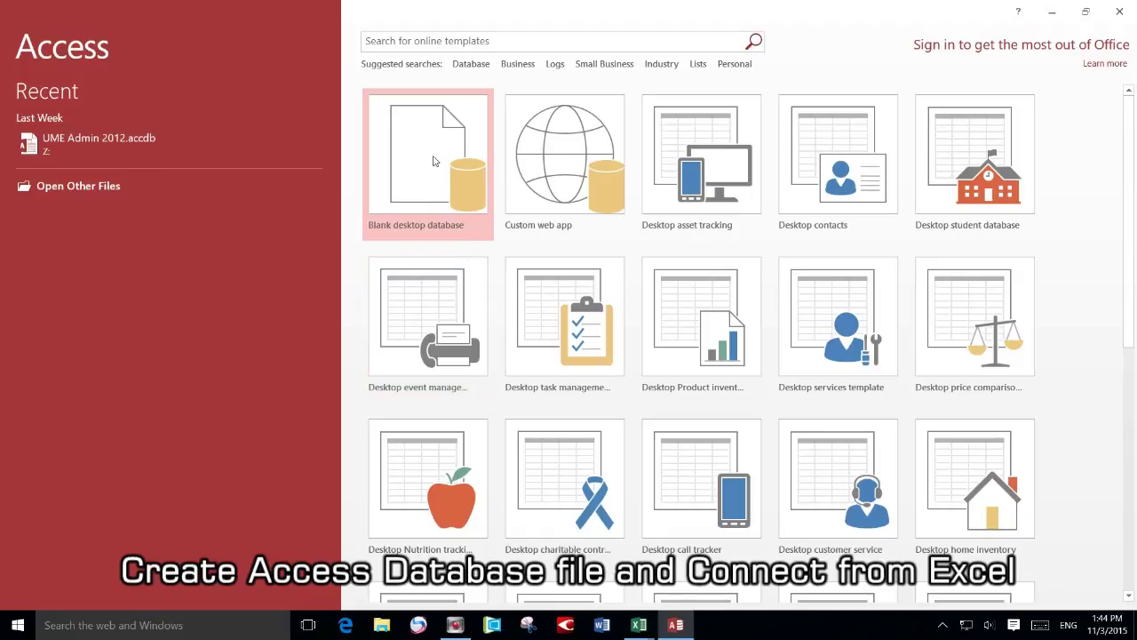
# Start a blank desktop database named Library Management.
pyautogui.click(435, 161)
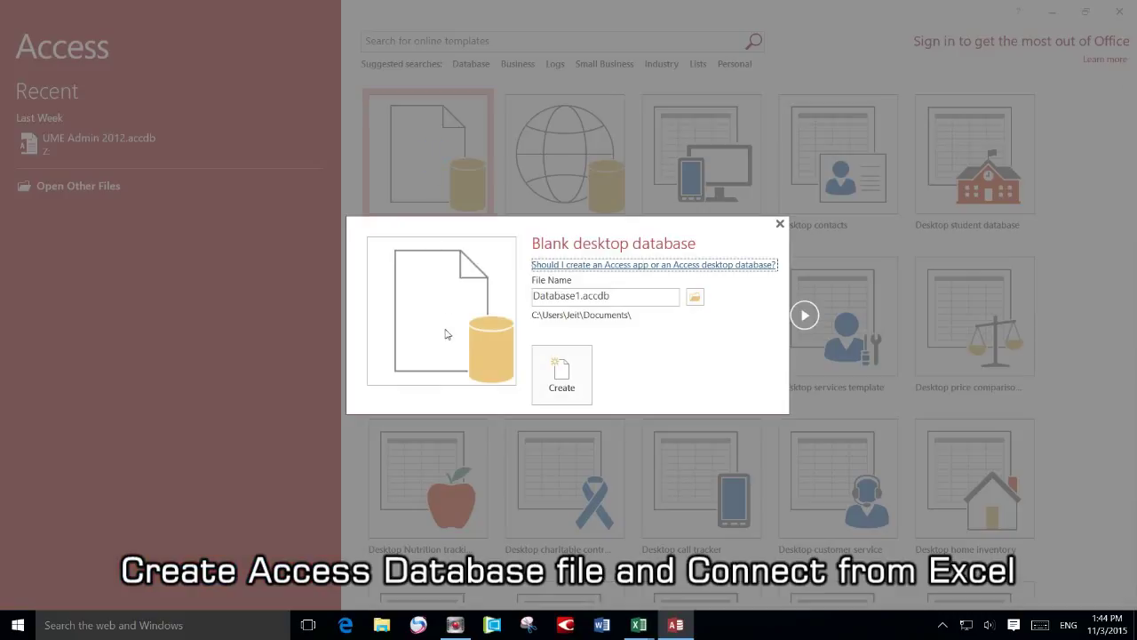
pyautogui.doubleClick(549, 303)
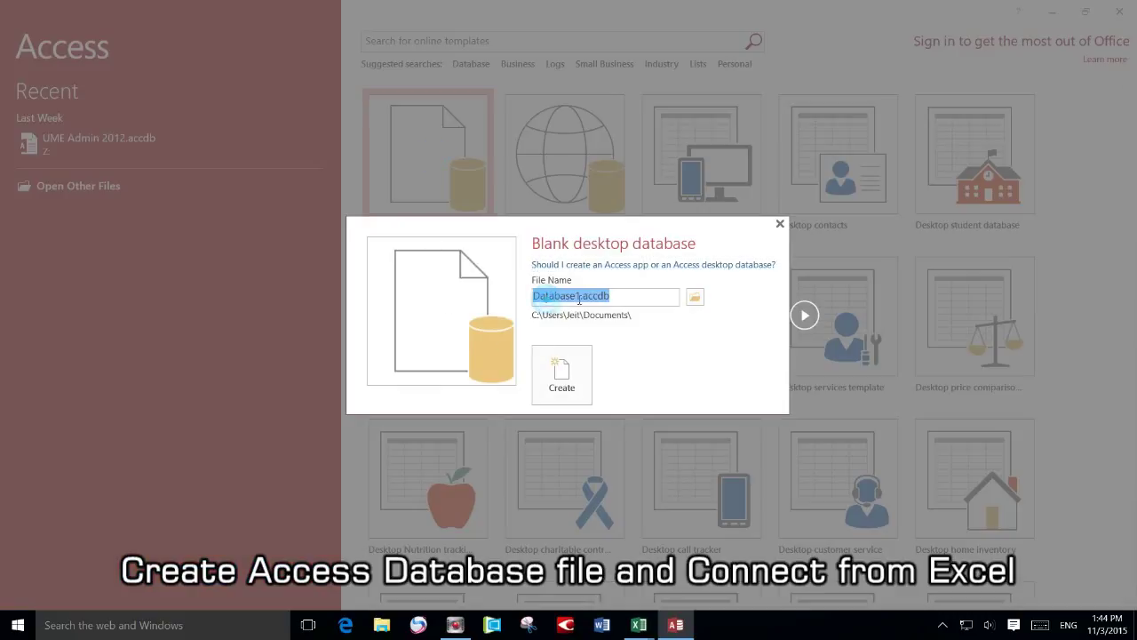
pyautogui.write('L')
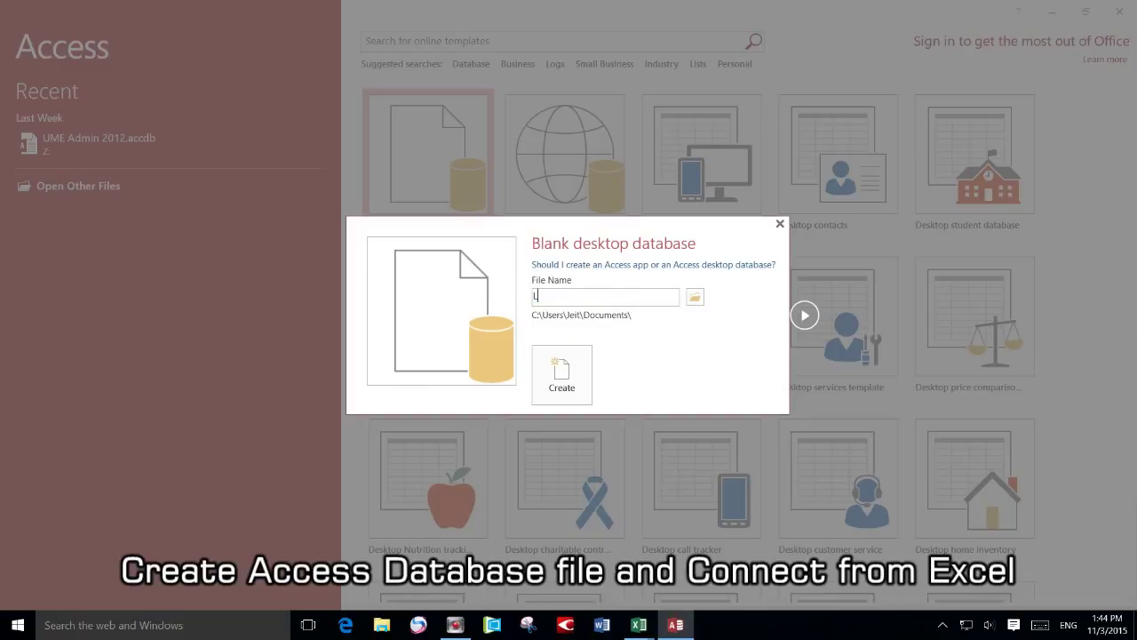
pyautogui.write('ibr')
pyautogui.write('ary ')
pyautogui.write('Management')
# Save it under Google Drive > YouTube Project > Excel and Access Proggraming and create it.
pyautogui.click(697, 300)
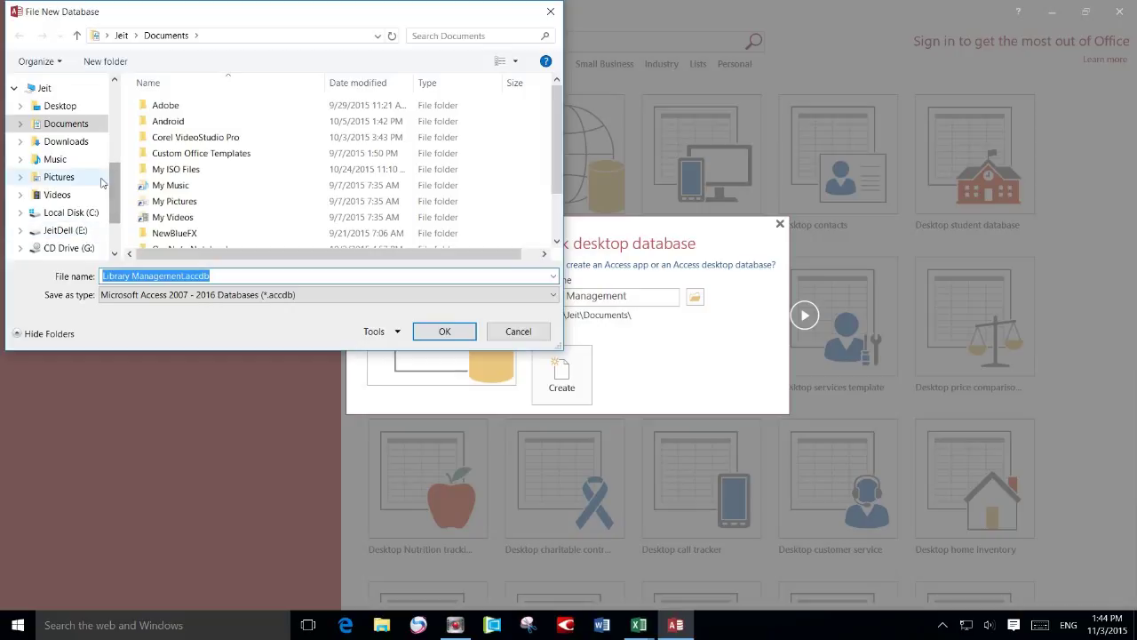
pyautogui.scroll(2, 97, 191)
pyautogui.scroll(2, 89, 160)
pyautogui.scroll(1, 79, 124)
pyautogui.click(76, 119)
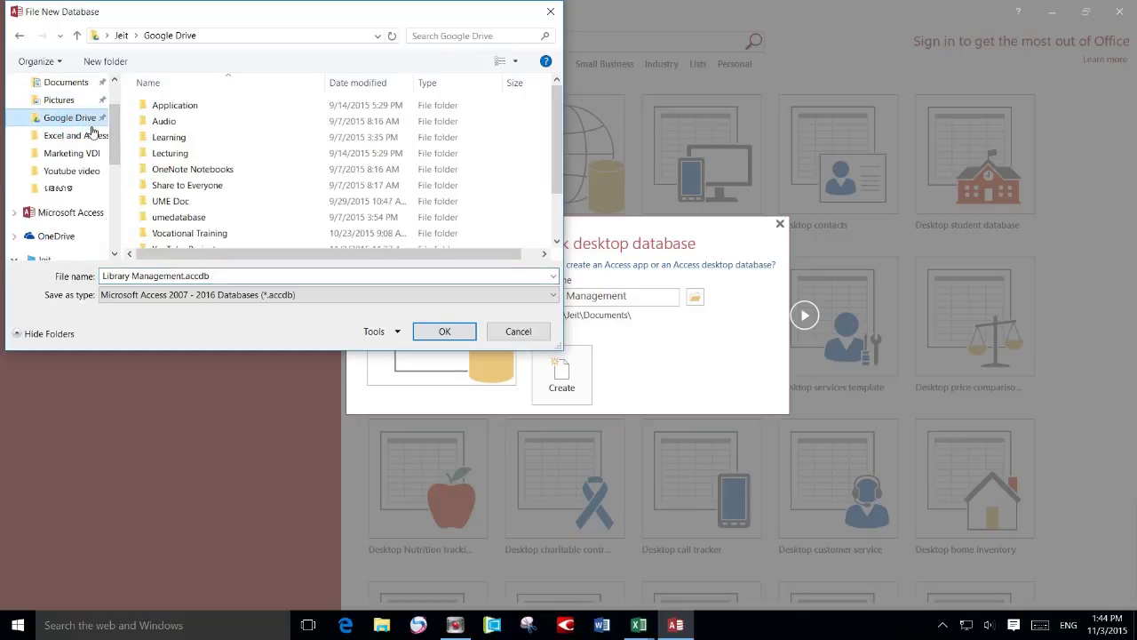
pyautogui.click(221, 233)
pyautogui.scroll(-1, 222, 233)
pyautogui.doubleClick(210, 193)
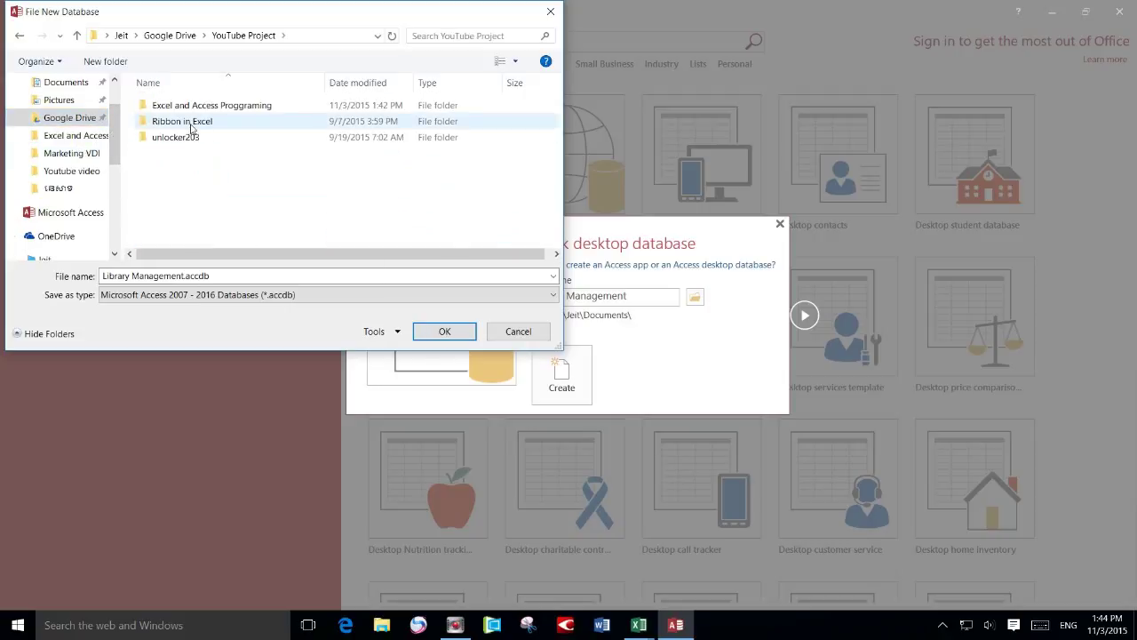
pyautogui.click(221, 107)
pyautogui.doubleClick(221, 106)
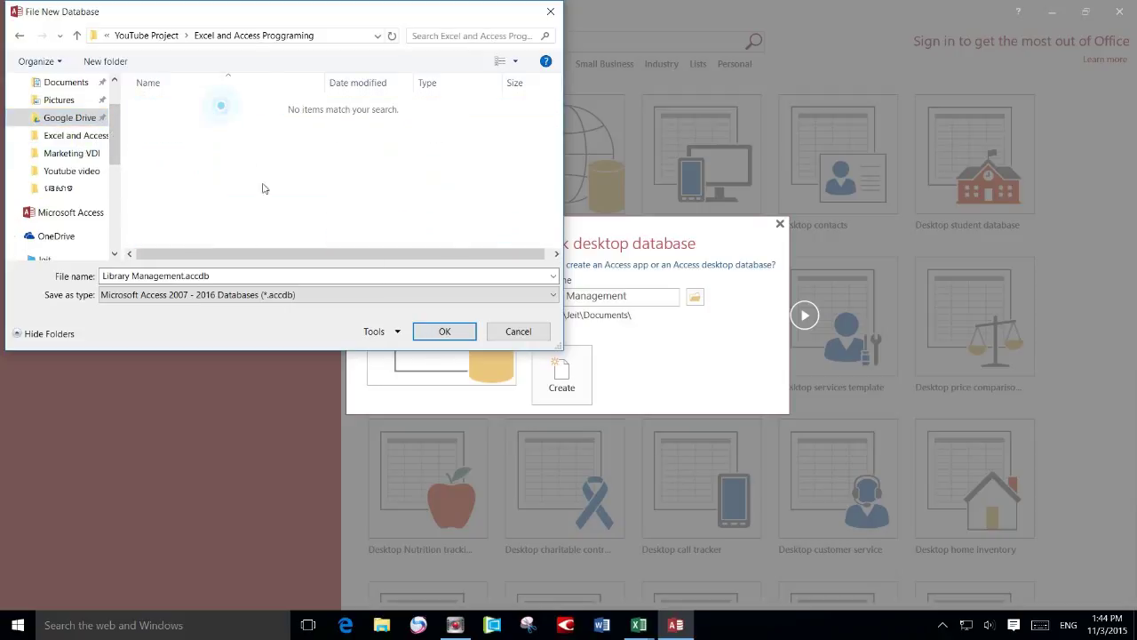
pyautogui.click(444, 333)
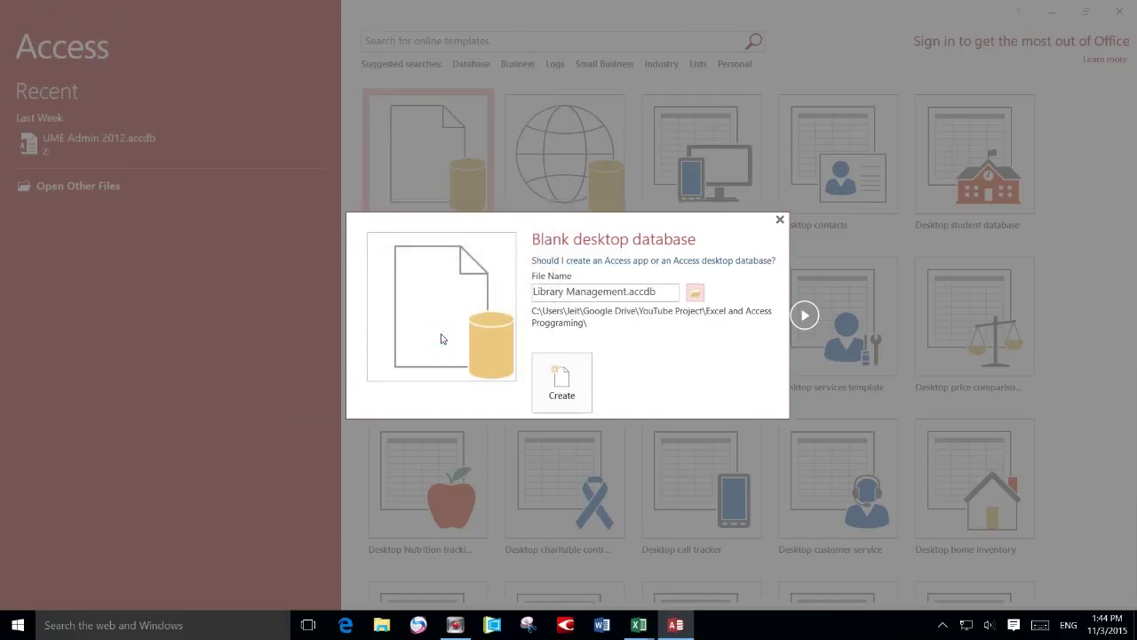
pyautogui.click(572, 382)
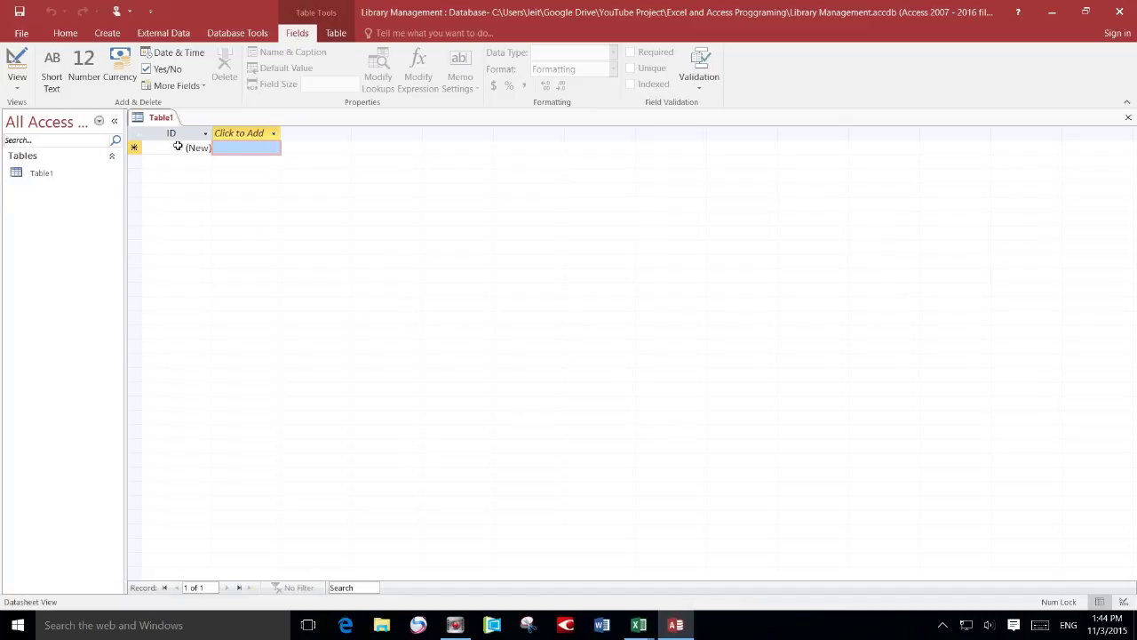
# Try renaming Table1, dismiss the open-table warning, and switch to Design View.
pyautogui.click(47, 178)
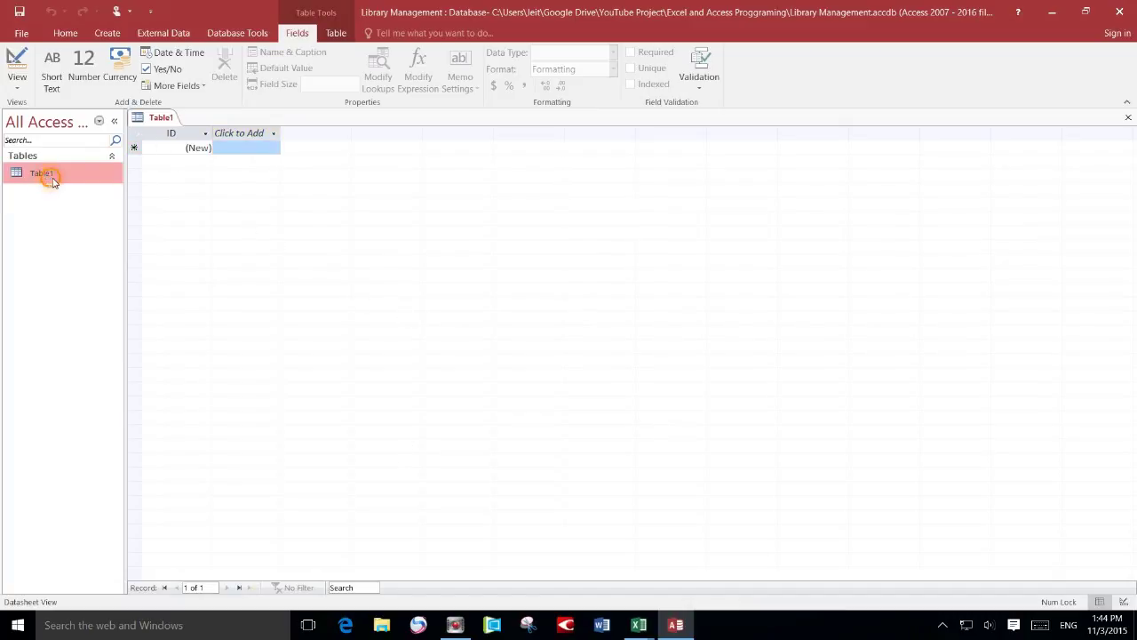
pyautogui.rightClick(47, 178)
pyautogui.click(119, 260)
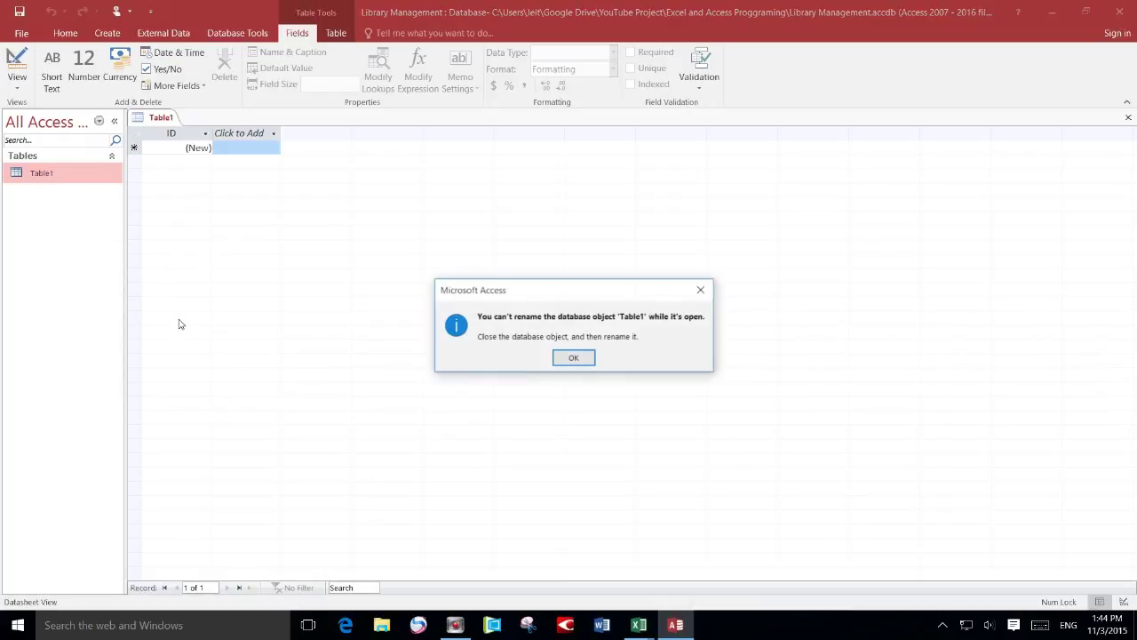
pyautogui.click(576, 357)
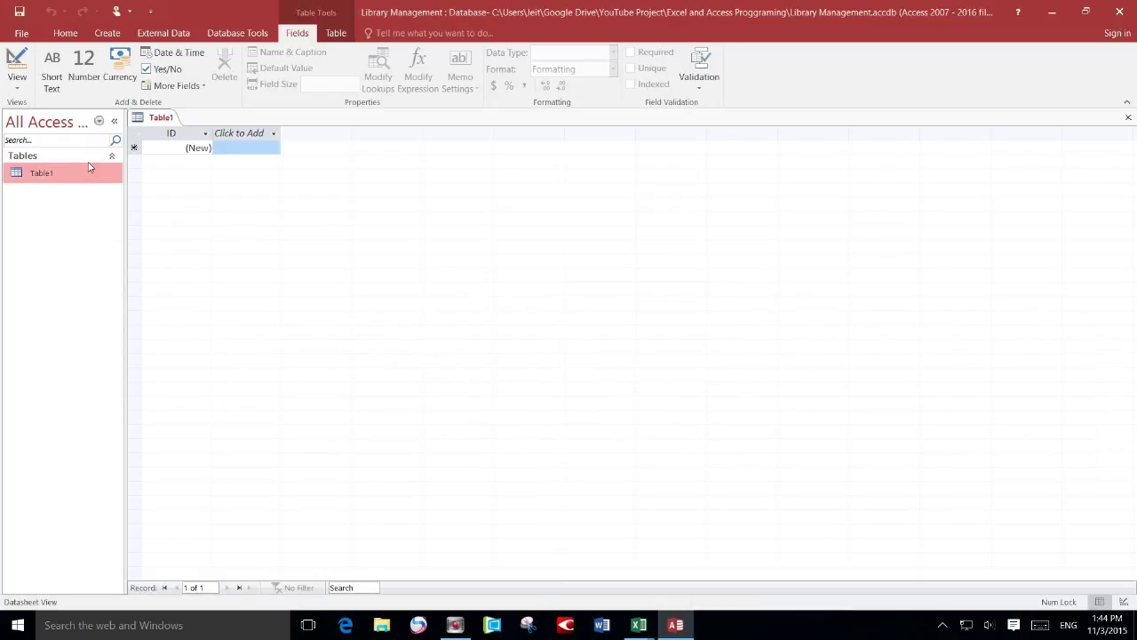
pyautogui.click(17, 64)
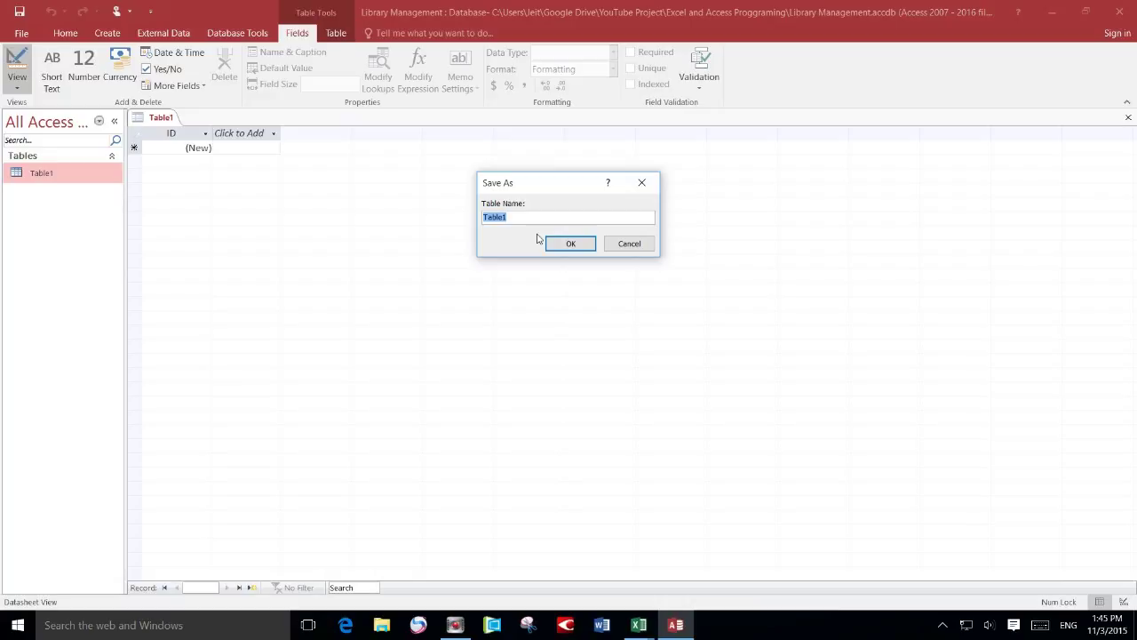
# Name the table BookList and begin a new field below ID.
pyautogui.write('Book')
pyautogui.write('R')
pyautogui.write('st')
pyautogui.click(572, 243)
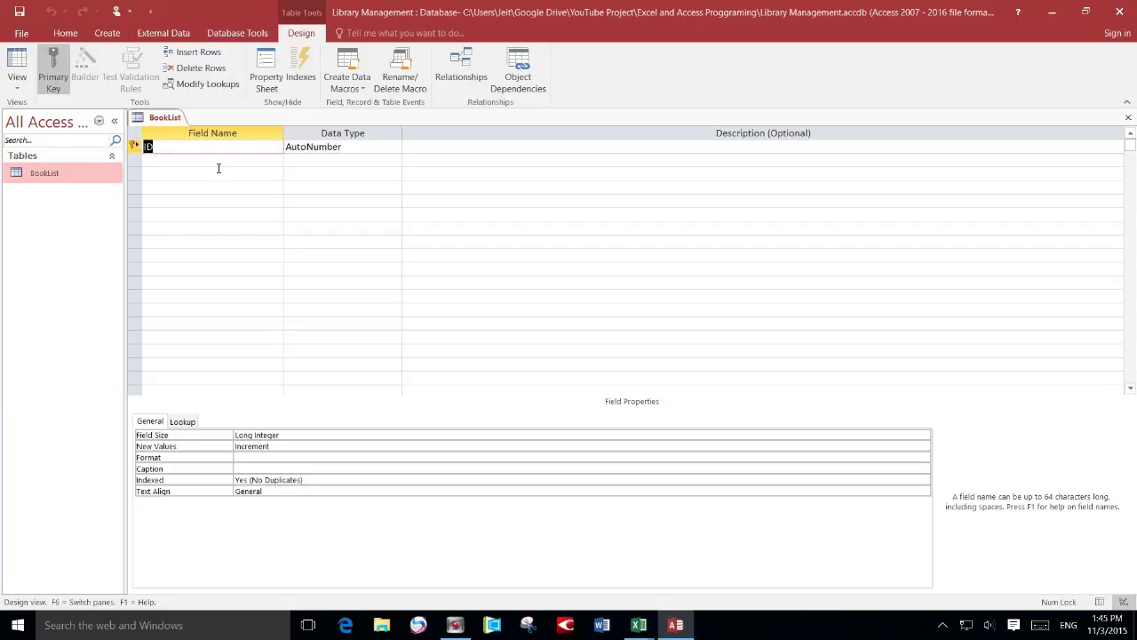
pyautogui.click(182, 160)
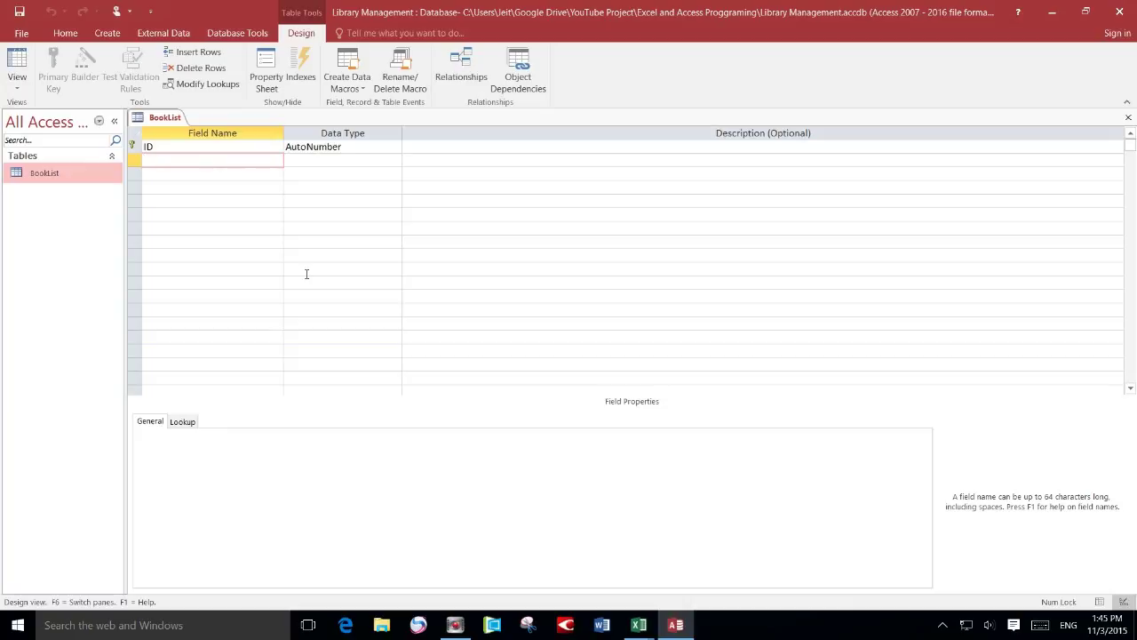
# Add a BookID field with Short Text data type.
pyautogui.write('Book I')
pyautogui.write('ID')
pyautogui.press('Tab')
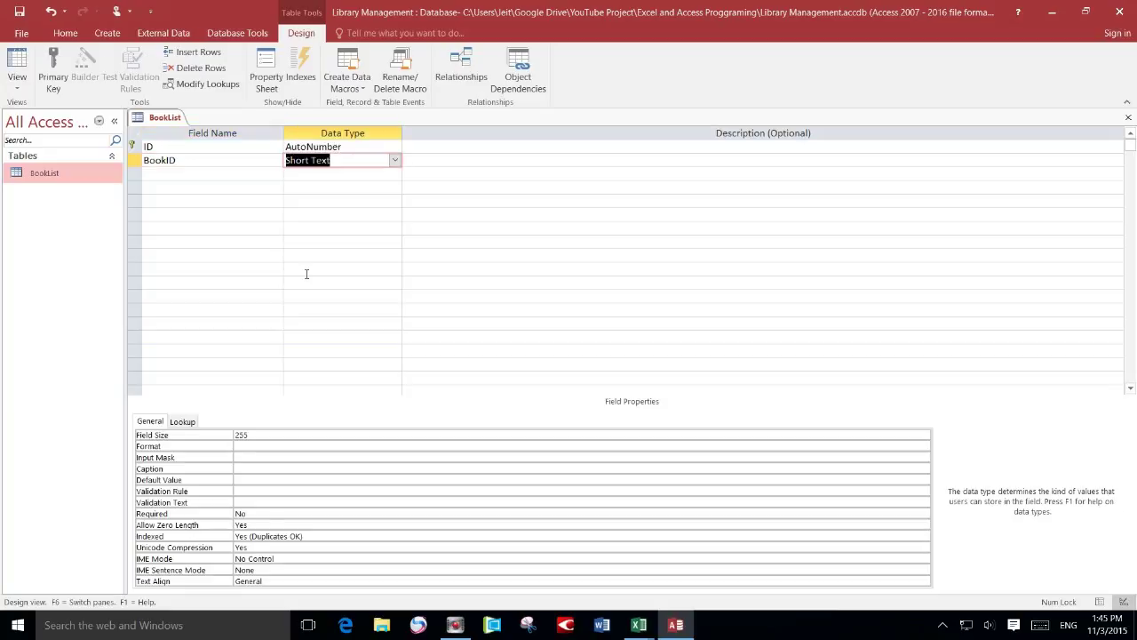
pyautogui.click(399, 167)
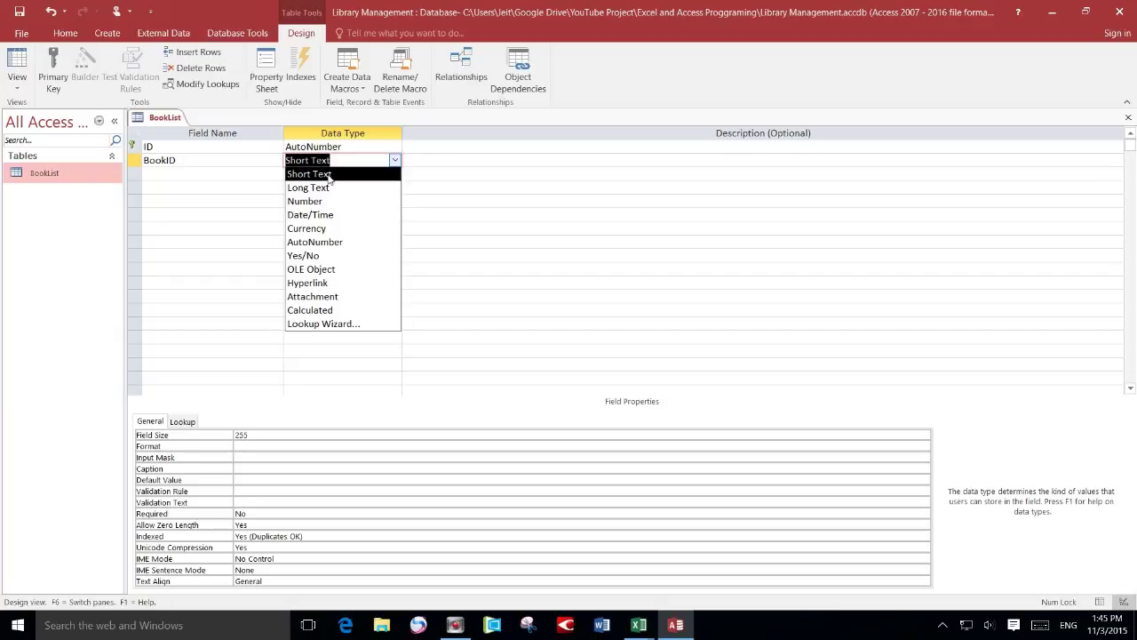
pyautogui.click(329, 175)
# Add a BookName Short Text field, then bring up the VBA book entry form.
pyautogui.click(205, 174)
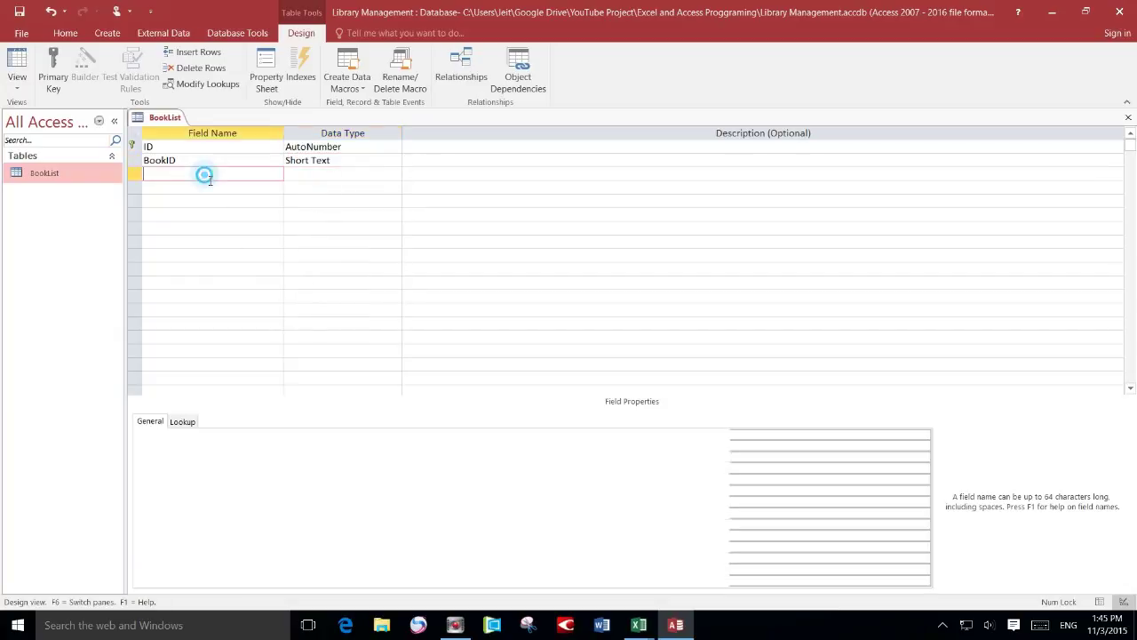
pyautogui.write('B')
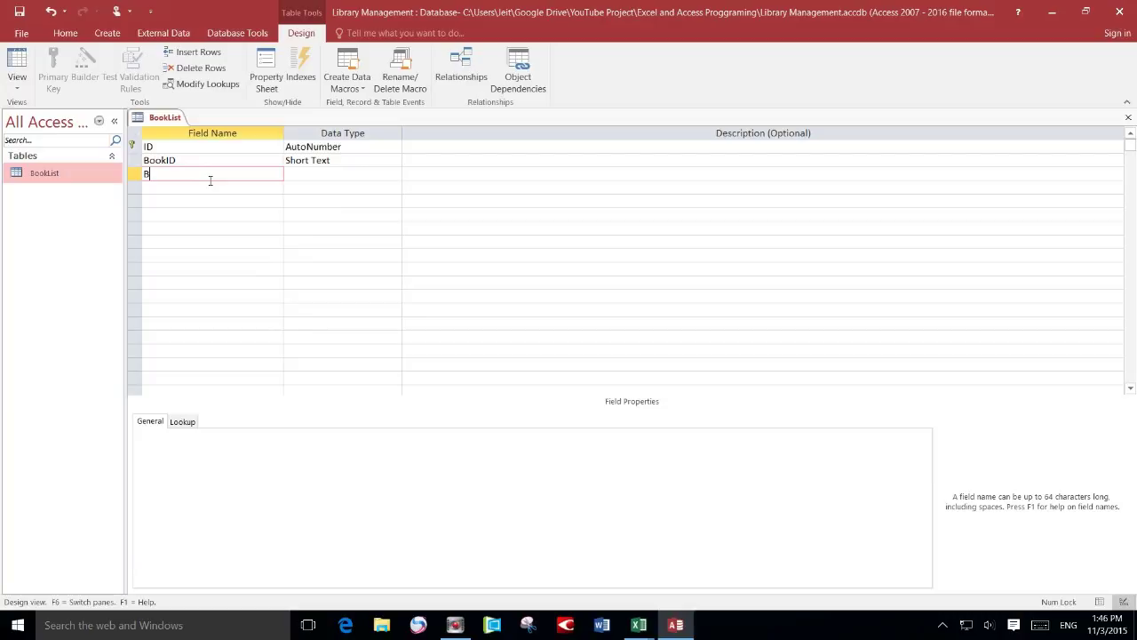
pyautogui.write('ooK')
pyautogui.press('BackSpace')
pyautogui.write('kName')
pyautogui.press('Tab')
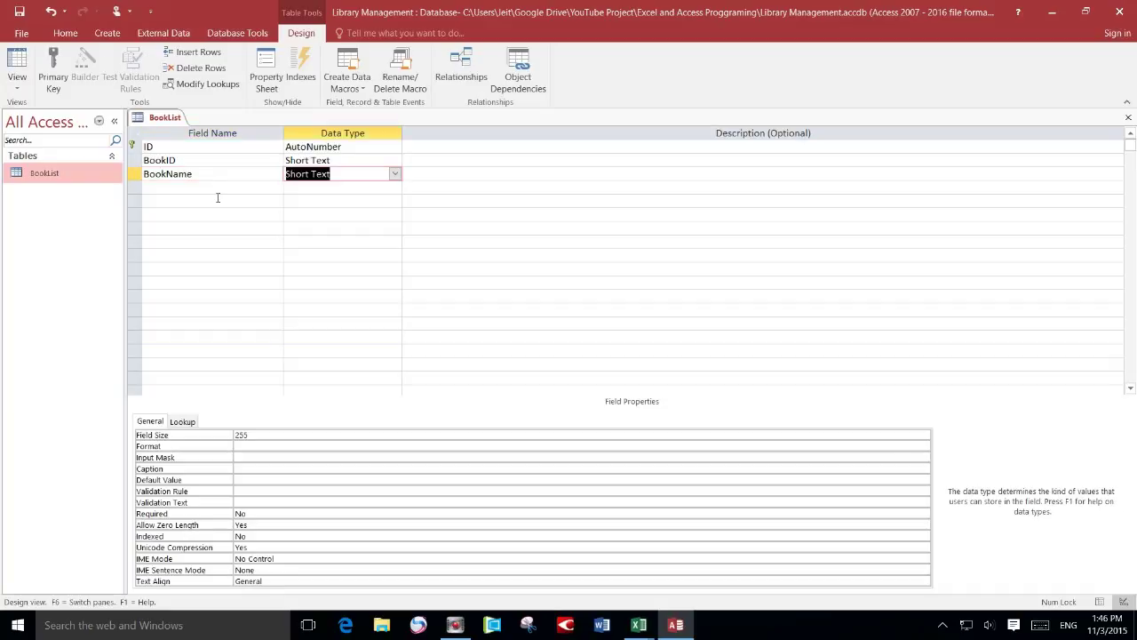
pyautogui.press('Tab')
pyautogui.press('Tab')
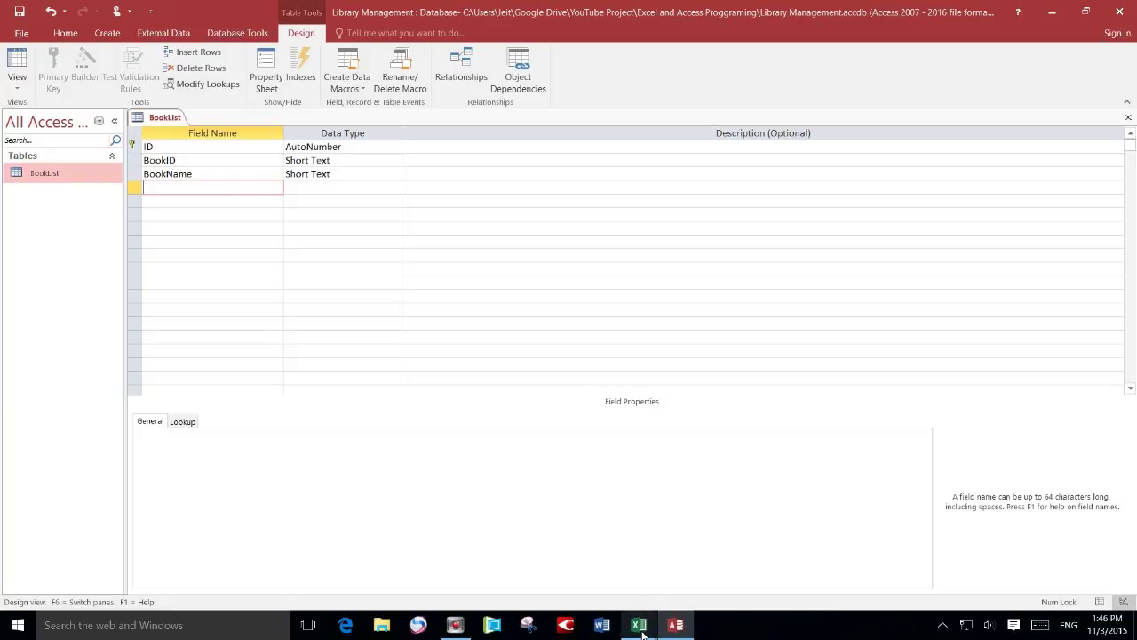
pyautogui.click(613, 567)
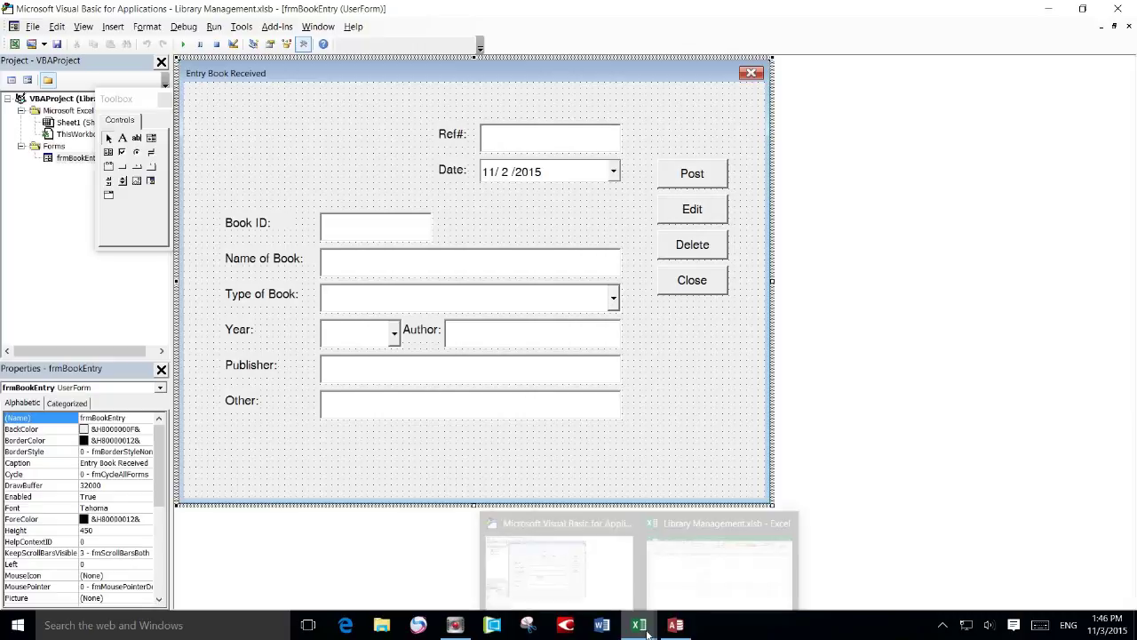
# Switch from the VBA form back to the BookList table design in Access.
pyautogui.moveTo(676, 624)
pyautogui.click(563, 555)
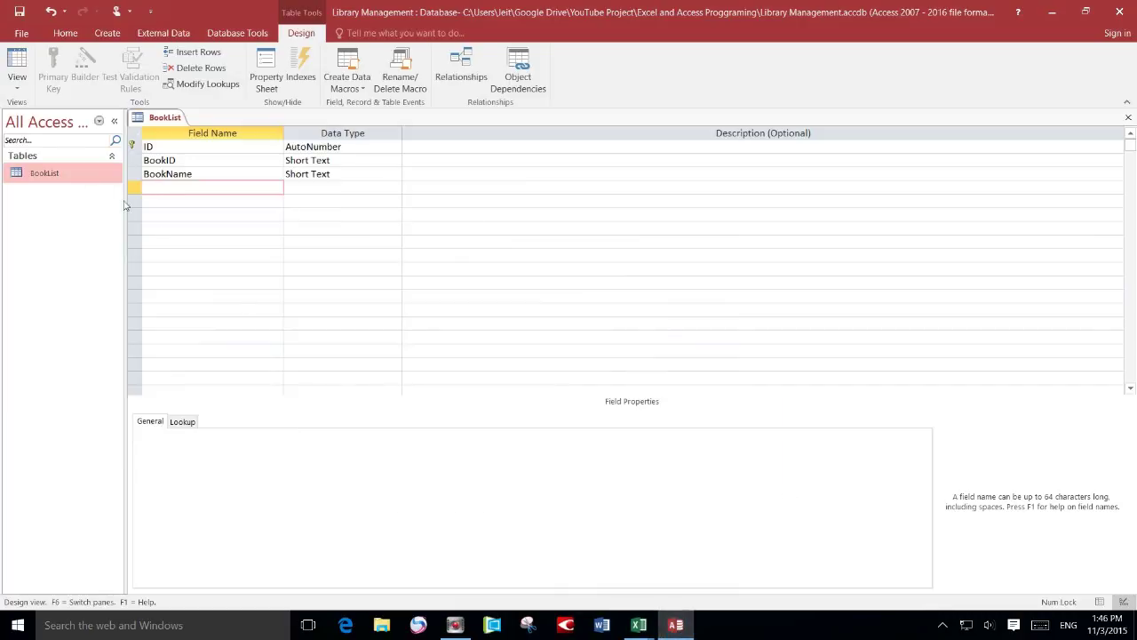
# Add Type and Year fields, accepting the reserved-word warning for Year.
pyautogui.write('Type')
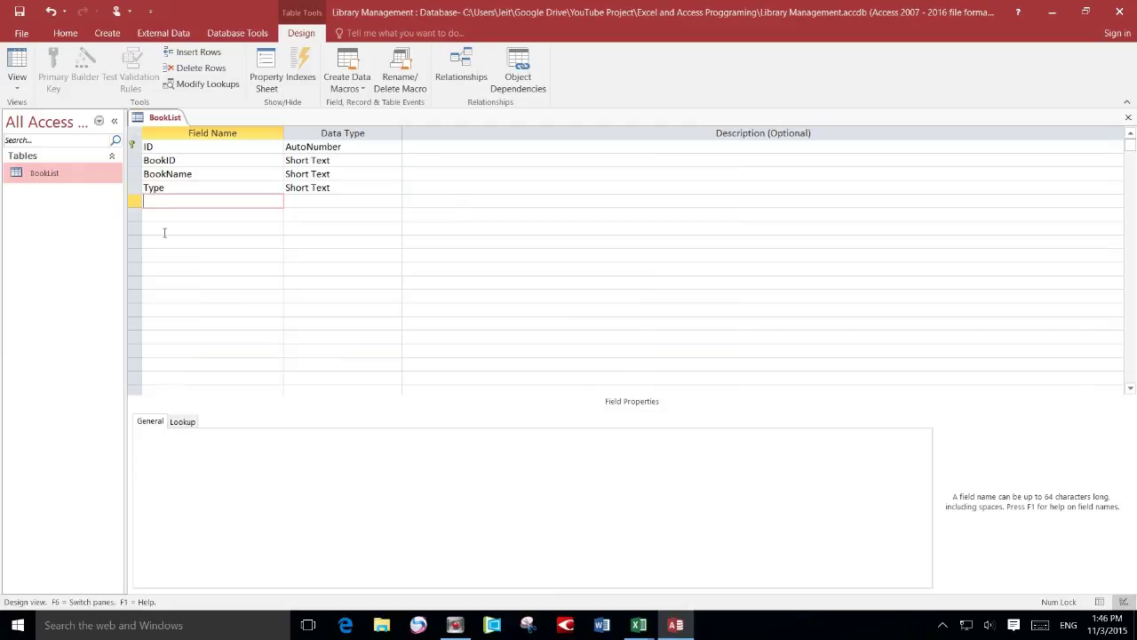
pyautogui.write('Year')
pyautogui.press('Down')
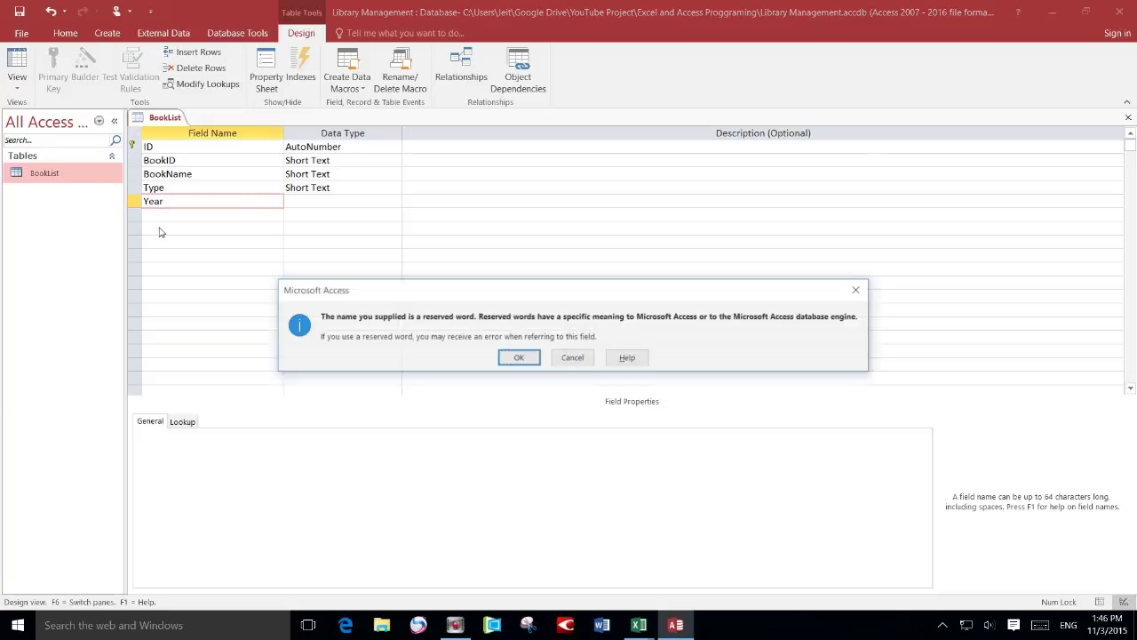
pyautogui.press('Return')
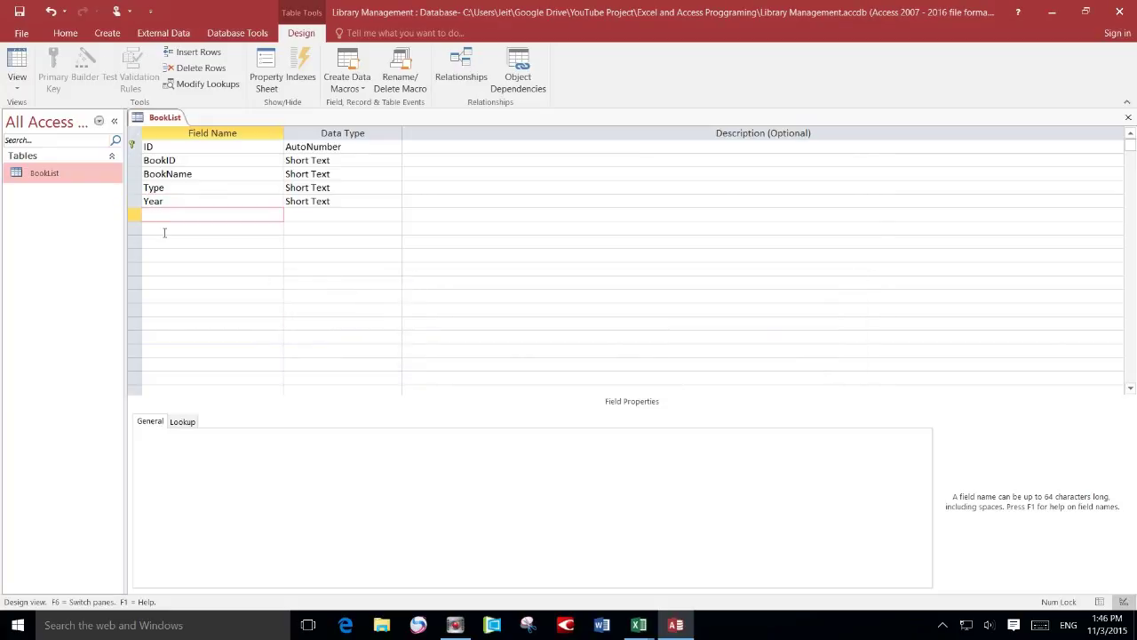
# Add BYear and Publisher Short Text fields, then return to the VBA form.
pyautogui.write('BYear')
pyautogui.press('Down')
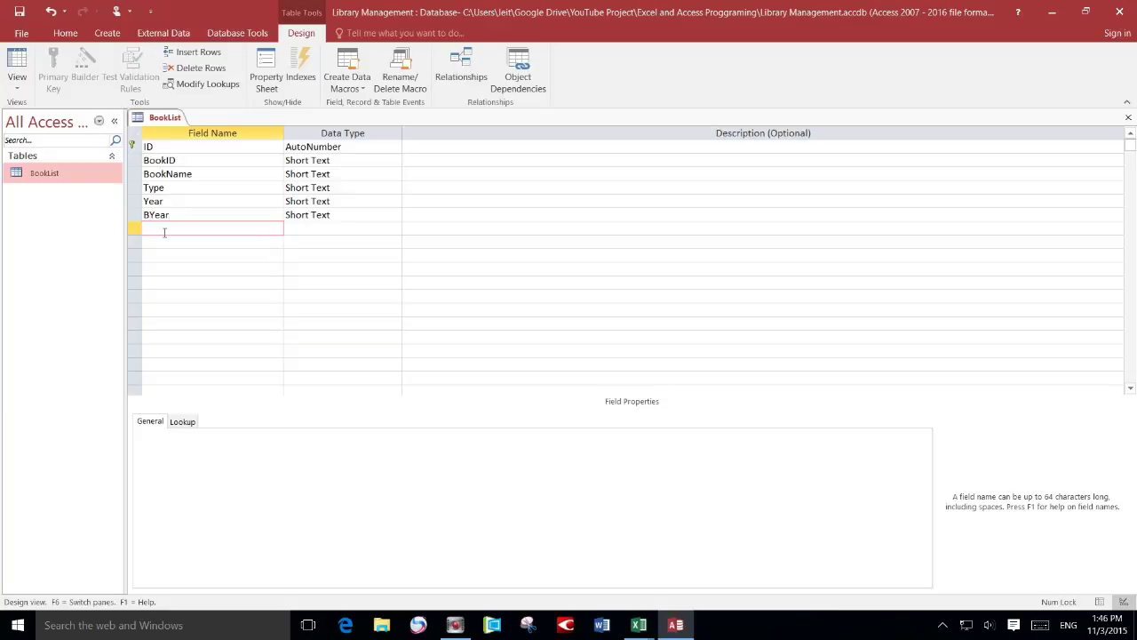
pyautogui.write('Pu')
pyautogui.press('BackSpace')
pyautogui.write('ublish')
pyautogui.write('er')
pyautogui.press('Down')
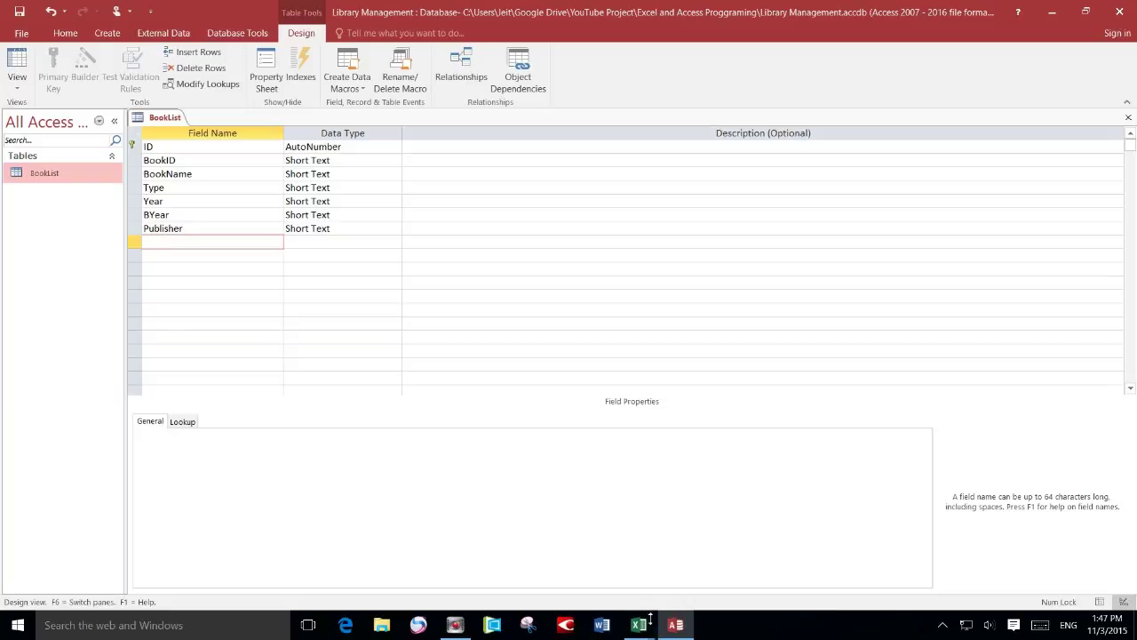
pyautogui.moveTo(638, 625)
pyautogui.click(593, 568)
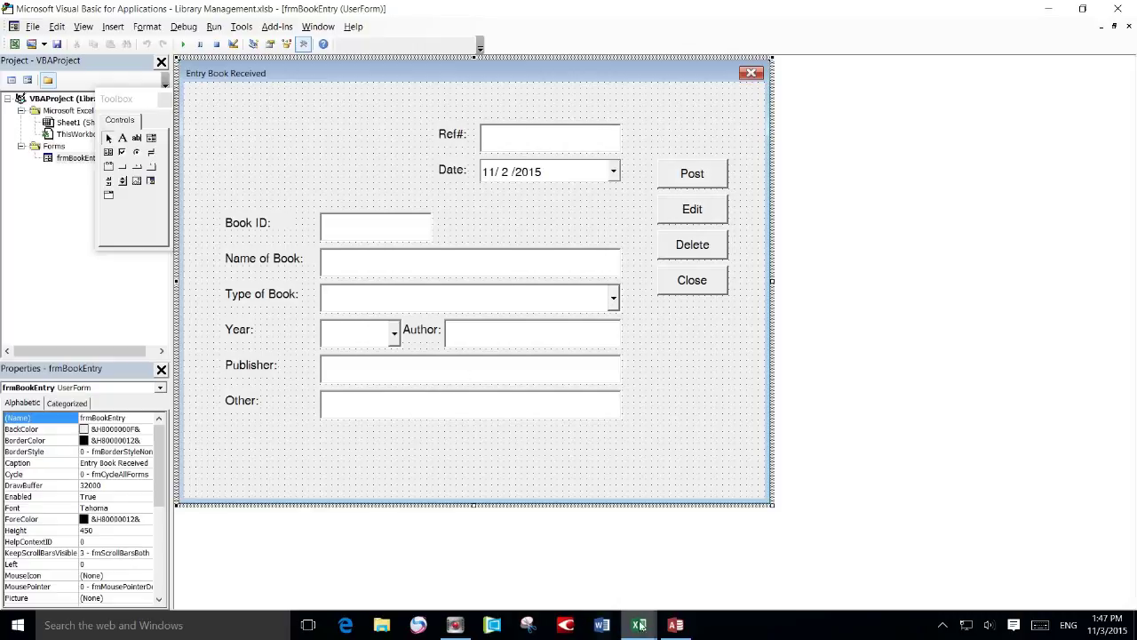
pyautogui.click(676, 625)
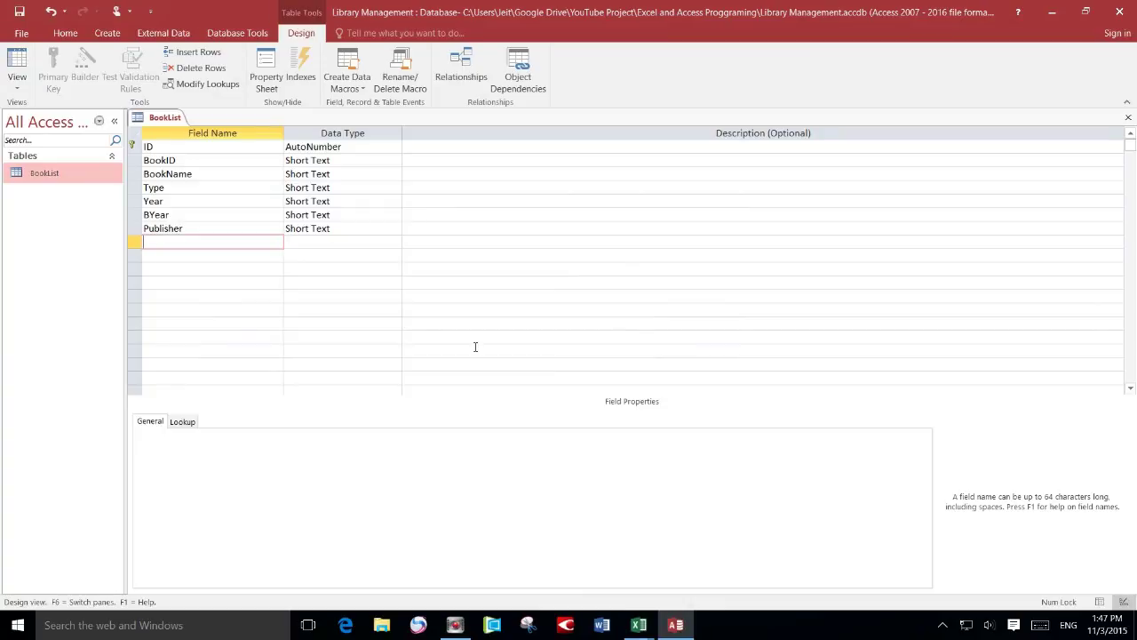
# Add an Author Short Text field.
pyautogui.write('Authro')
pyautogui.press('BackSpace')
pyautogui.press('BackSpace')
pyautogui.write('or')
pyautogui.press('Down')
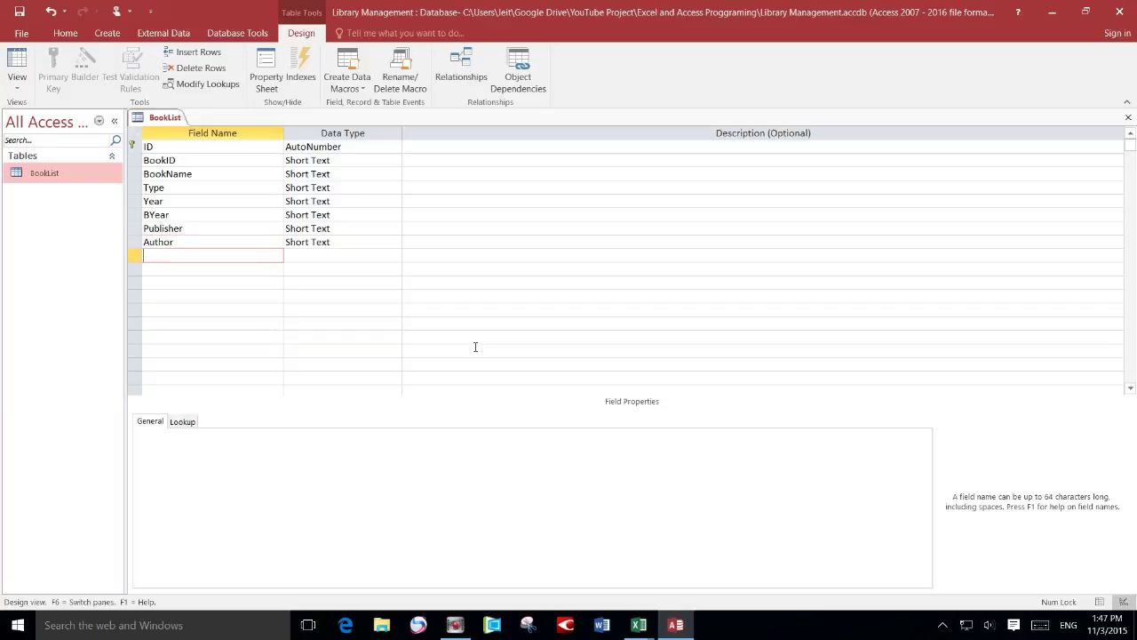
# Add a BDate field, renamed from reserved word Date, with Date/Time data type.
pyautogui.write('Date')
pyautogui.click(318, 257)
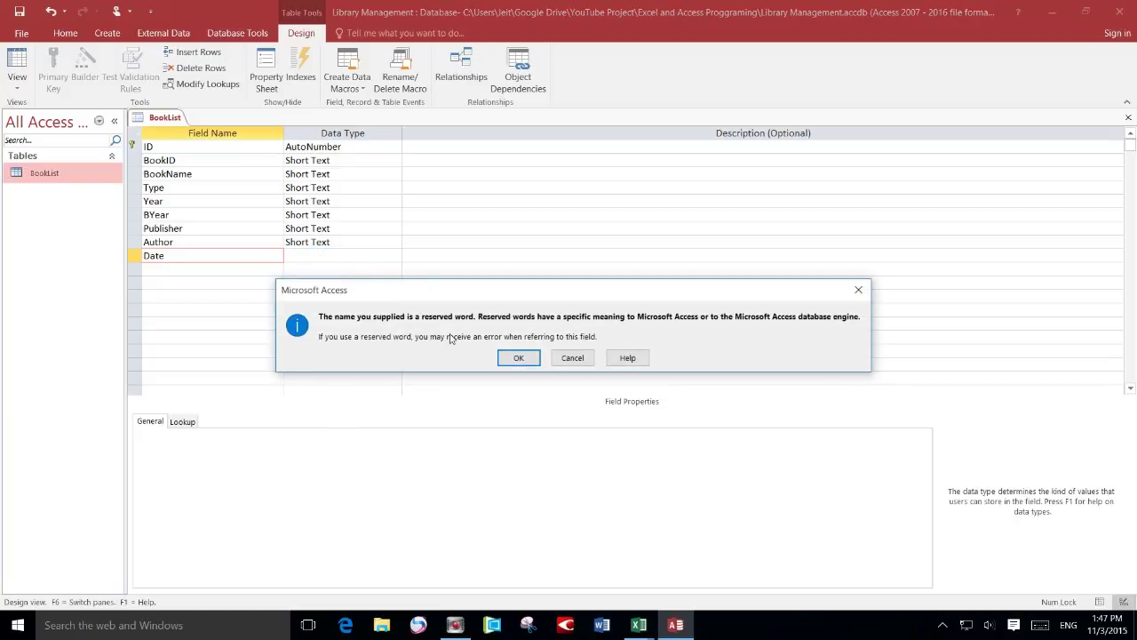
pyautogui.click(515, 358)
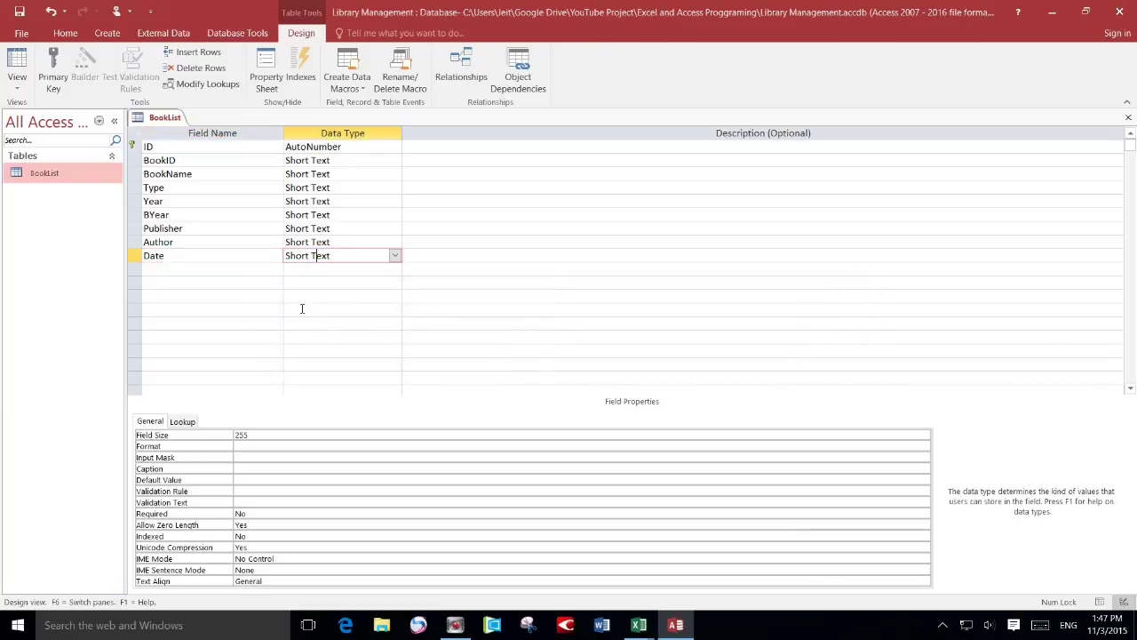
pyautogui.click(152, 260)
pyautogui.press('Home')
pyautogui.write('B')
pyautogui.click(331, 256)
pyautogui.click(395, 256)
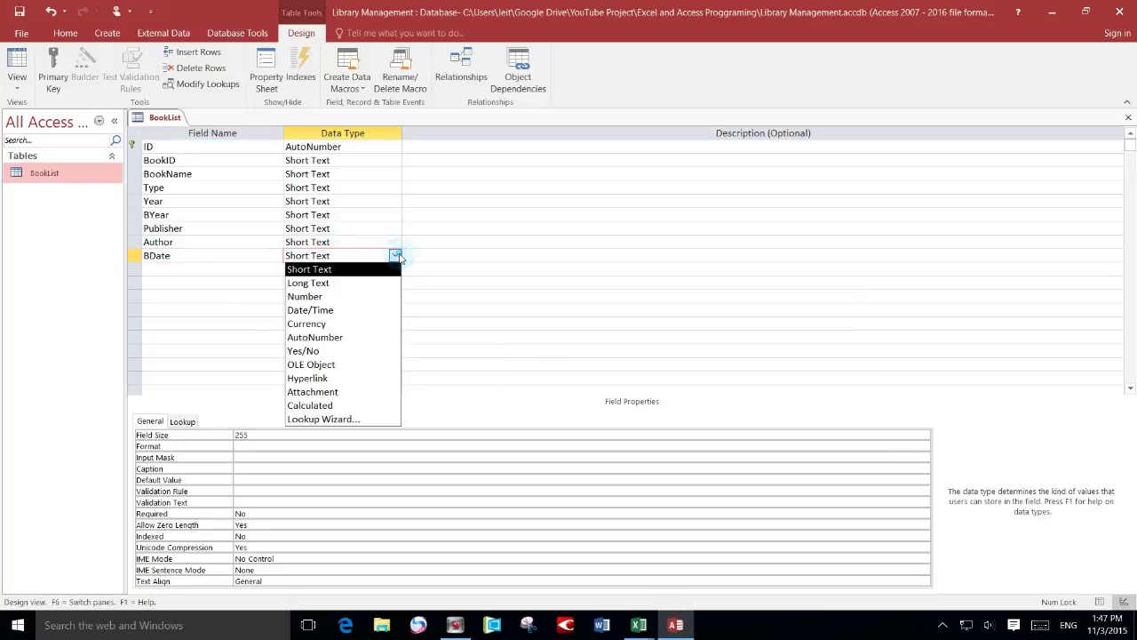
pyautogui.click(315, 311)
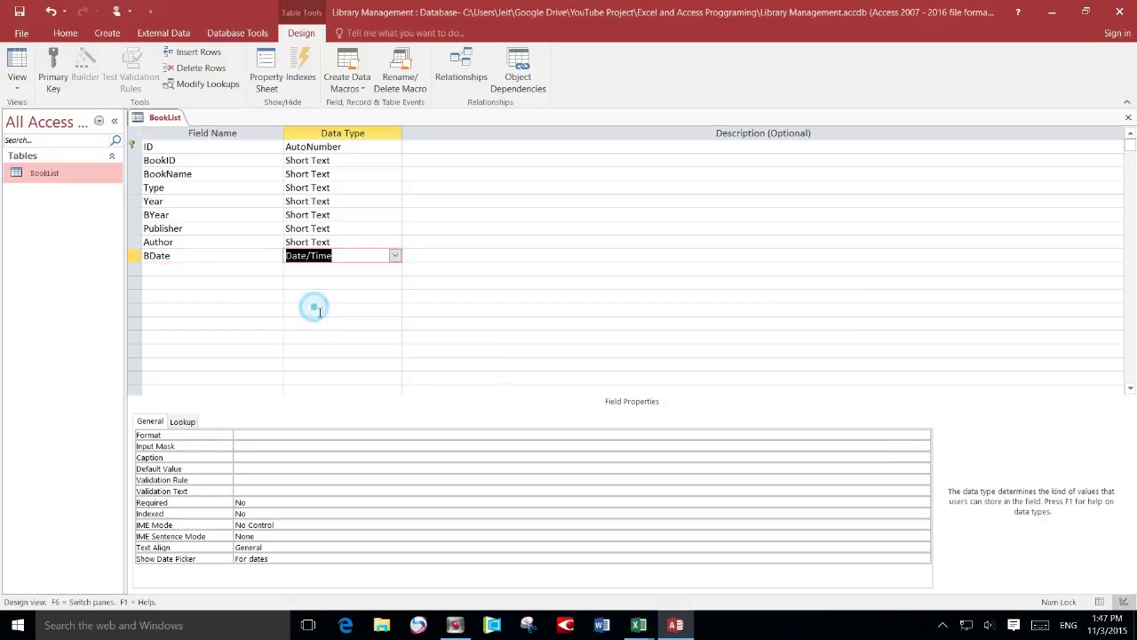
# Add an Other Long Text field, then select BookID's Indexed property.
pyautogui.click(201, 274)
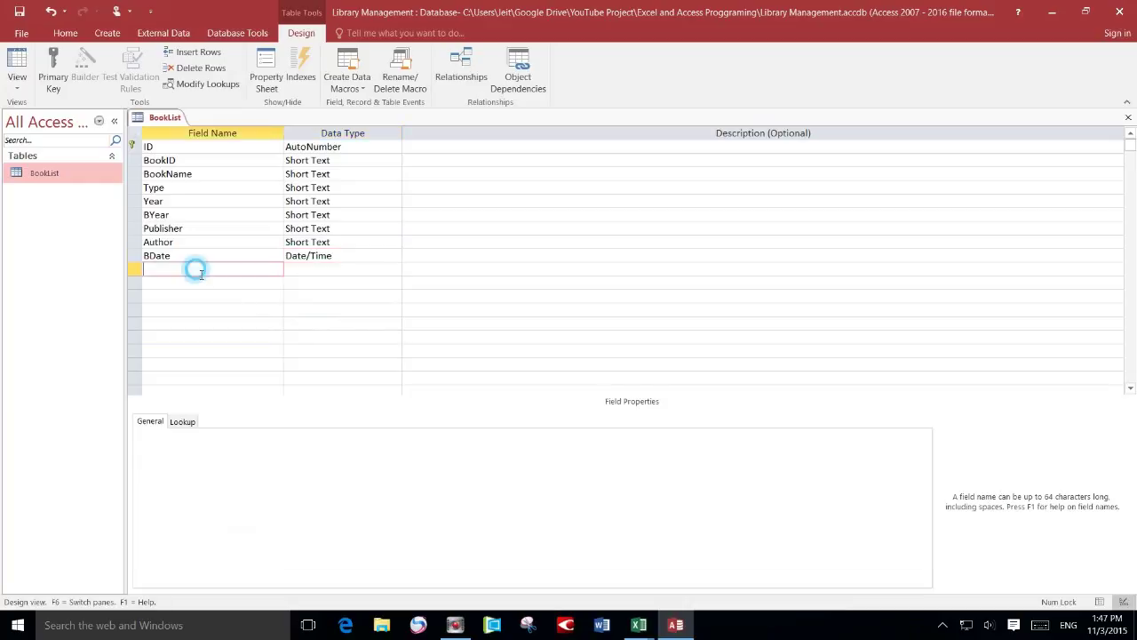
pyautogui.write('Retu')
pyautogui.press('BackSpace')
pyautogui.press('BackSpace')
pyautogui.press('BackSpace')
pyautogui.press('BackSpace')
pyautogui.write('Other')
pyautogui.click(314, 271)
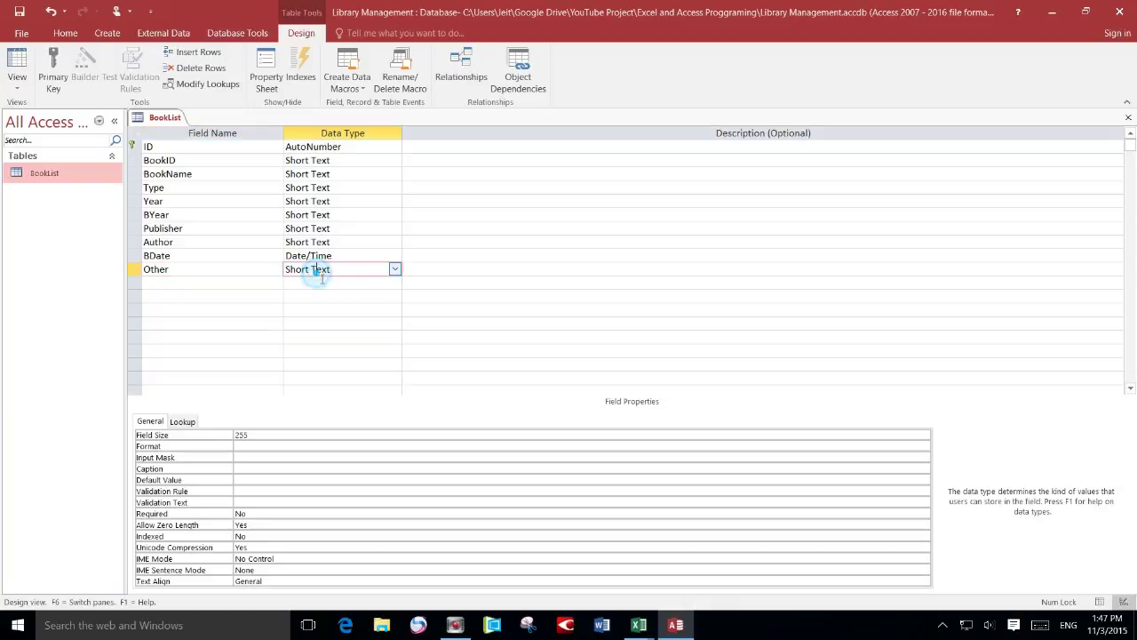
pyautogui.click(413, 269)
pyautogui.click(396, 270)
pyautogui.click(395, 271)
pyautogui.click(394, 270)
pyautogui.click(315, 298)
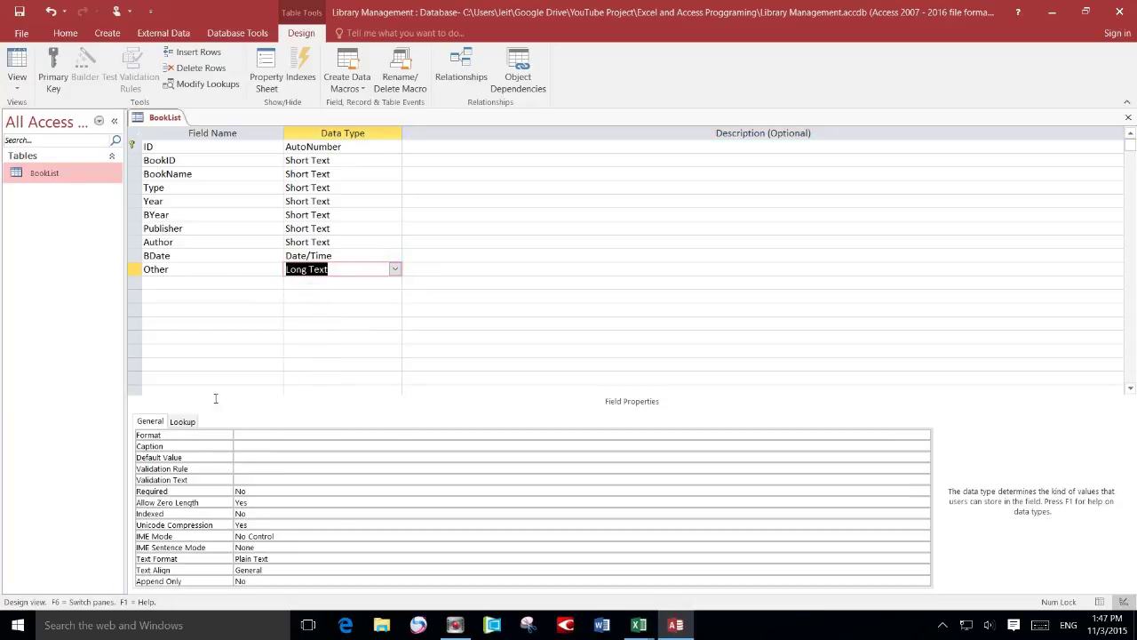
pyautogui.click(220, 162)
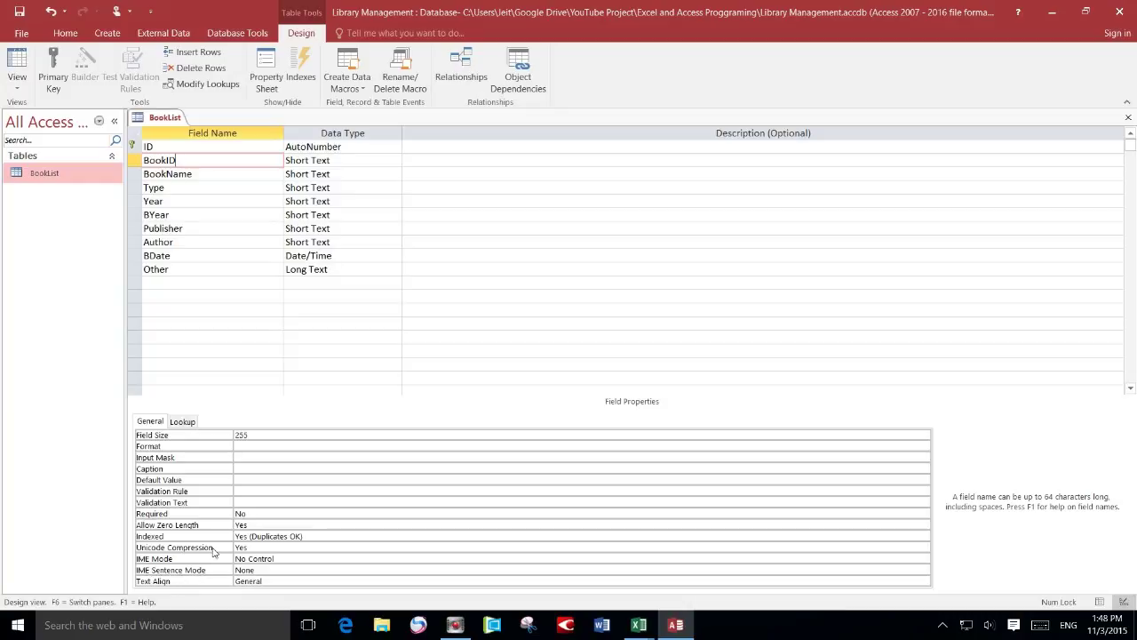
pyautogui.click(263, 536)
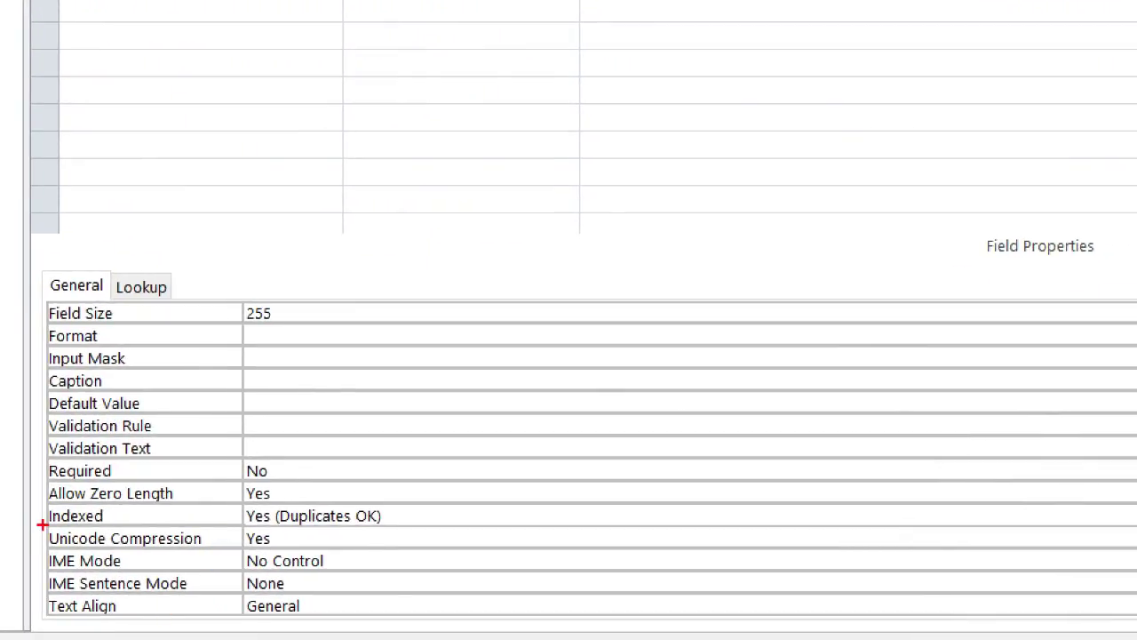
# Set BookID's Indexed property to Yes (No Duplicates).
pyautogui.moveTo(45, 525); pyautogui.dragTo(103, 523)
pyautogui.press('Escape')
pyautogui.click(268, 536)
pyautogui.click(924, 536)
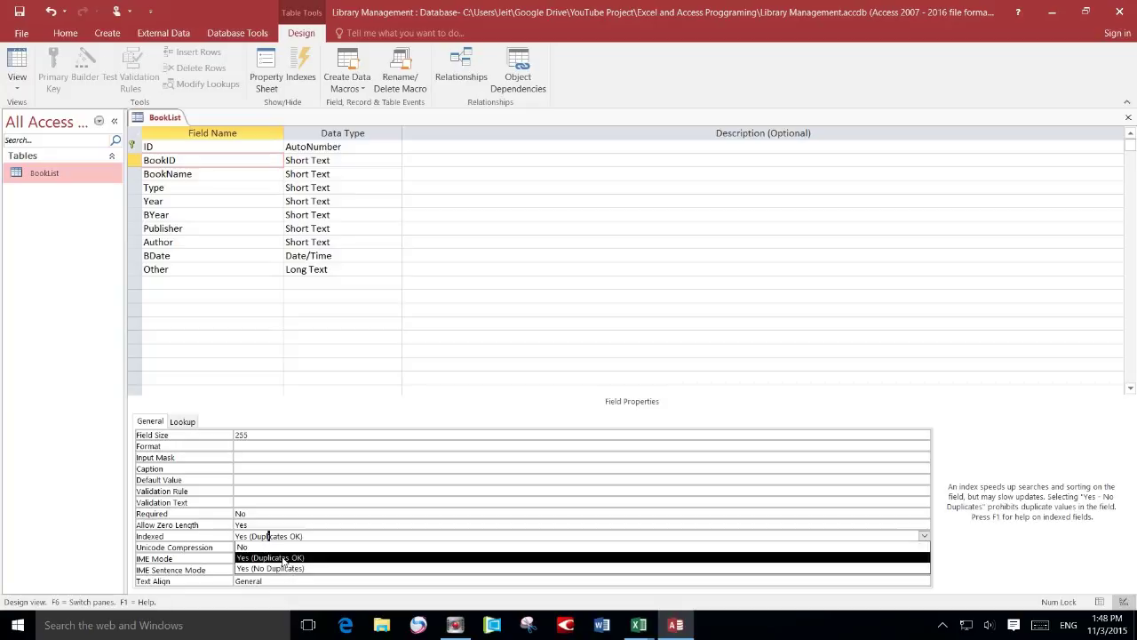
pyautogui.click(282, 570)
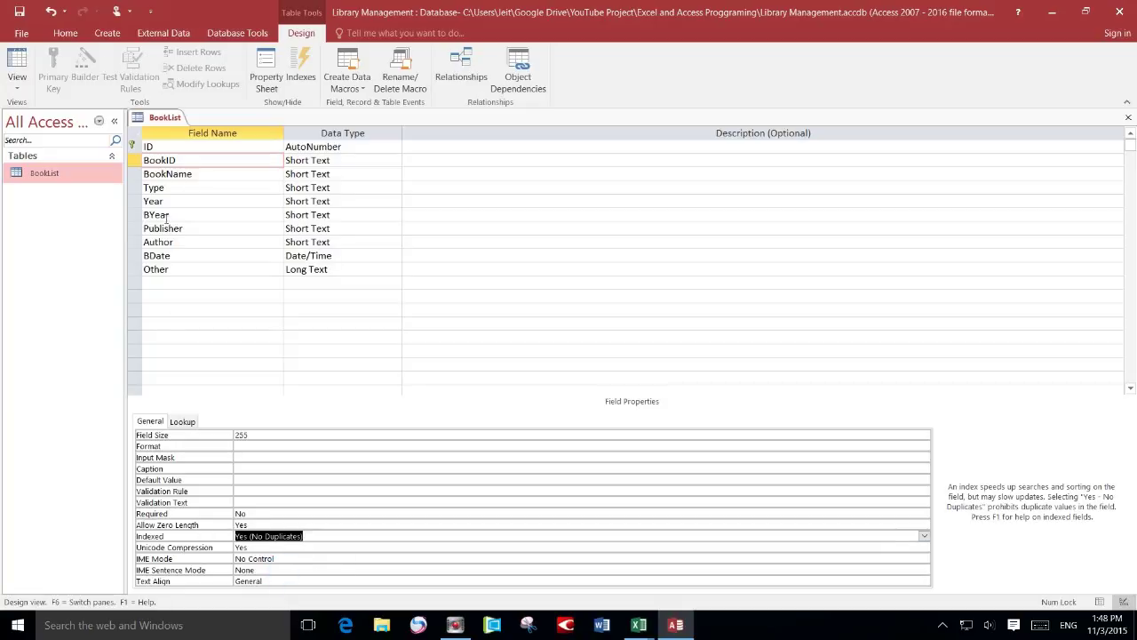
pyautogui.click(195, 161)
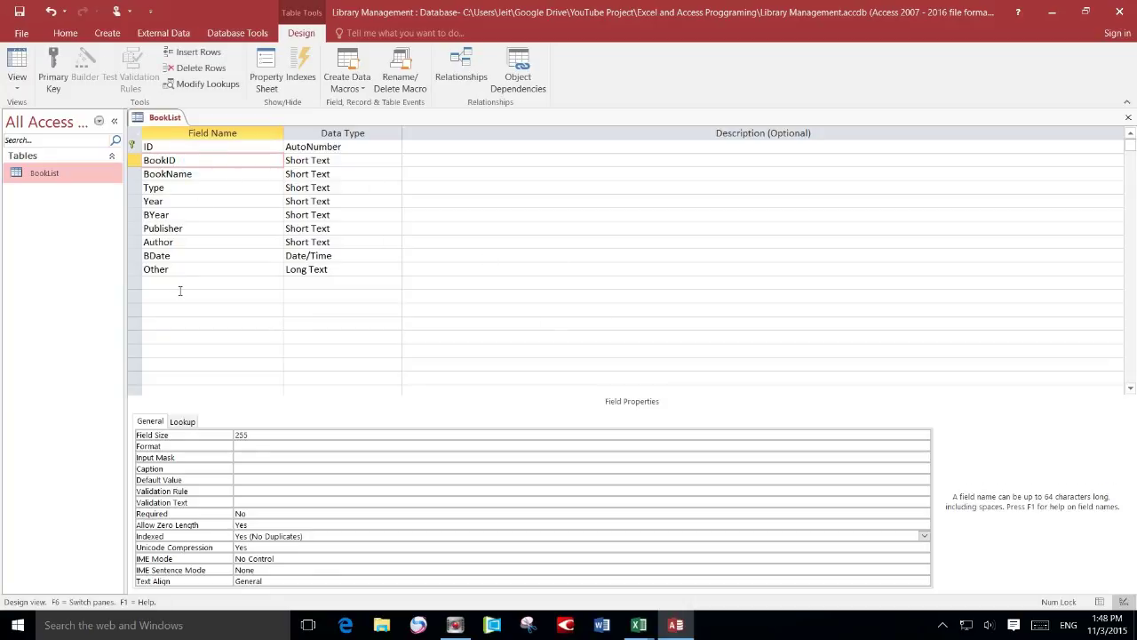
pyautogui.rightClick(134, 160)
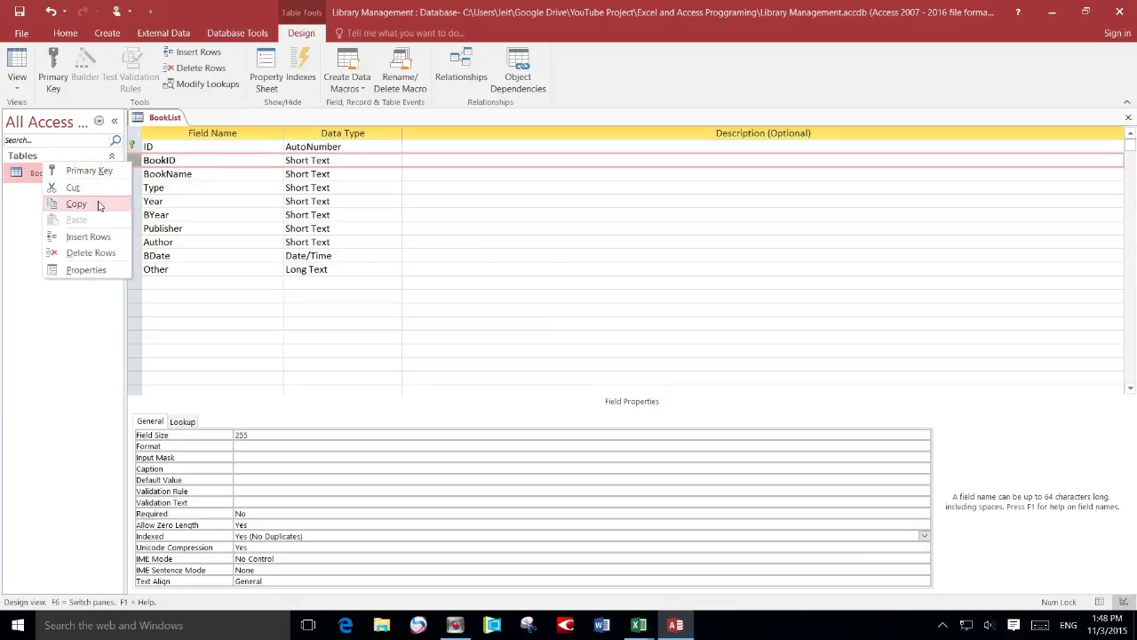
# Insert a Ref field of type Number between ID and BookID.
pyautogui.click(105, 233)
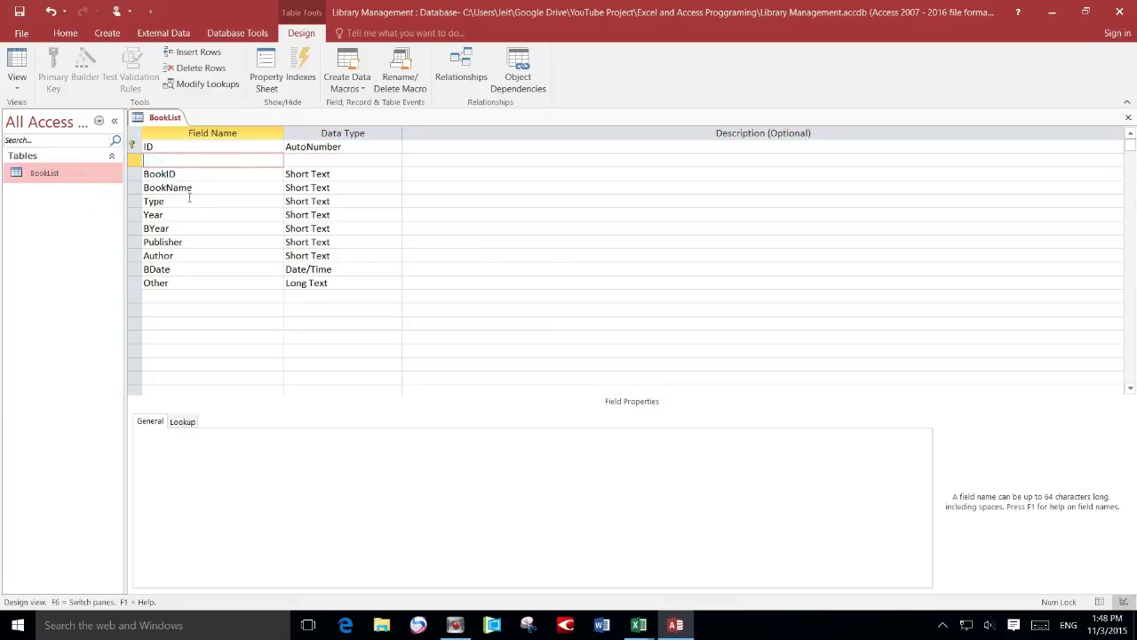
pyautogui.write('Ref')
pyautogui.press('Tab')
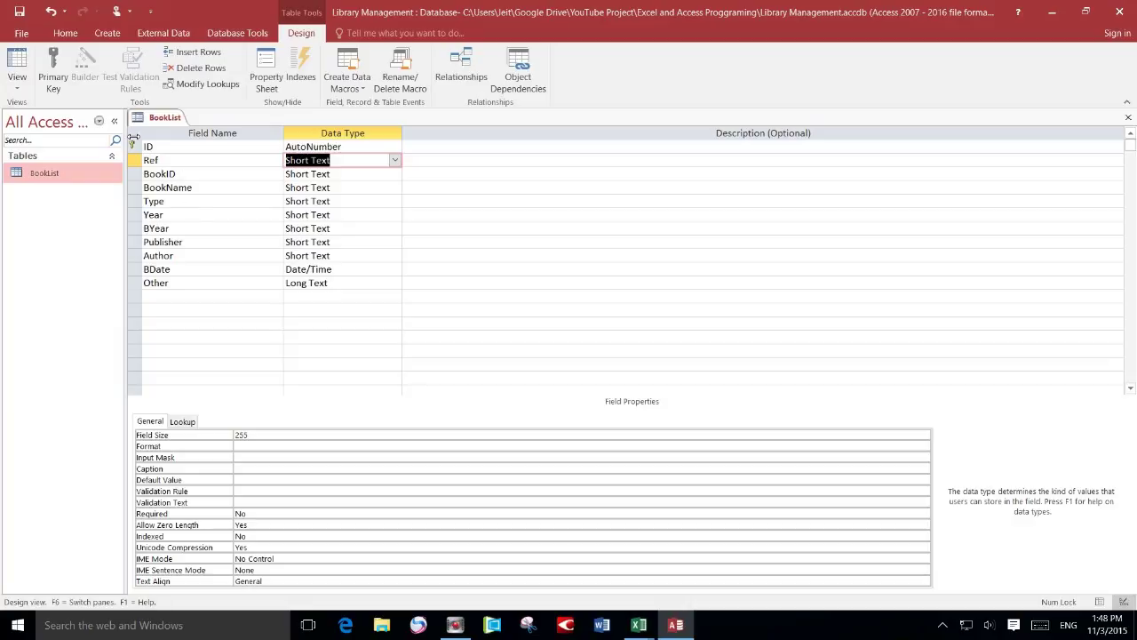
pyautogui.click(394, 161)
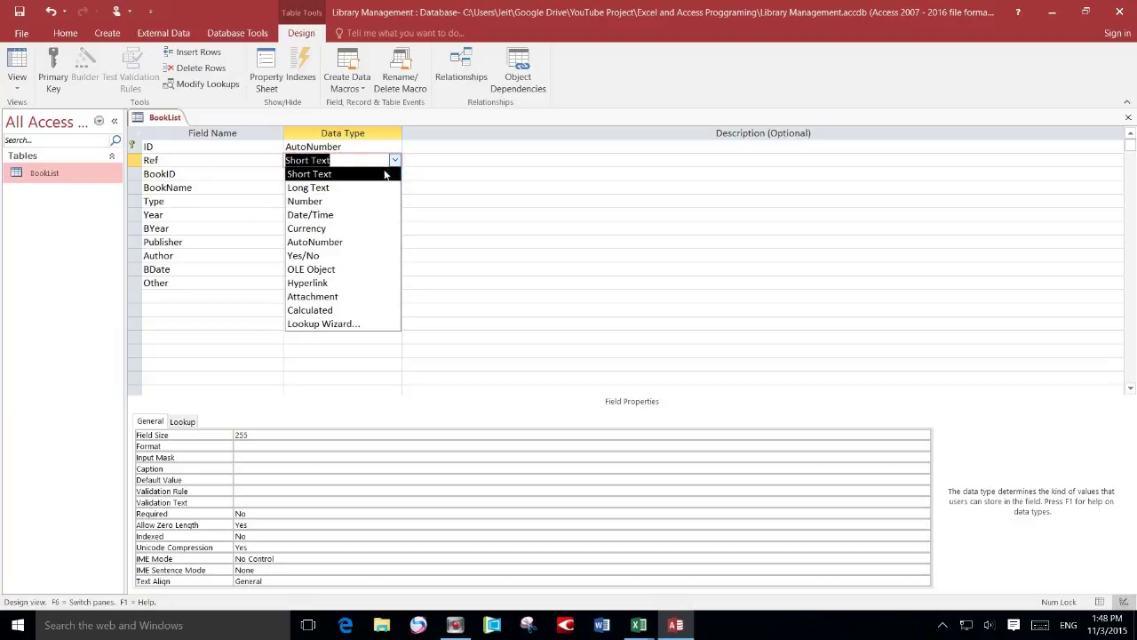
pyautogui.click(337, 201)
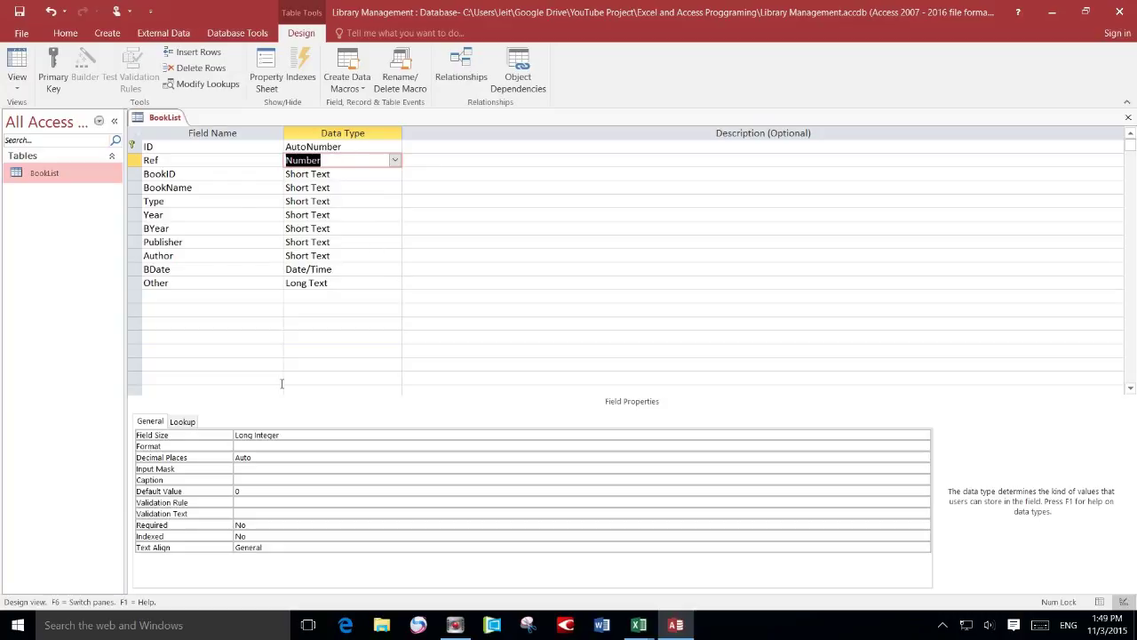
pyautogui.click(15, 66)
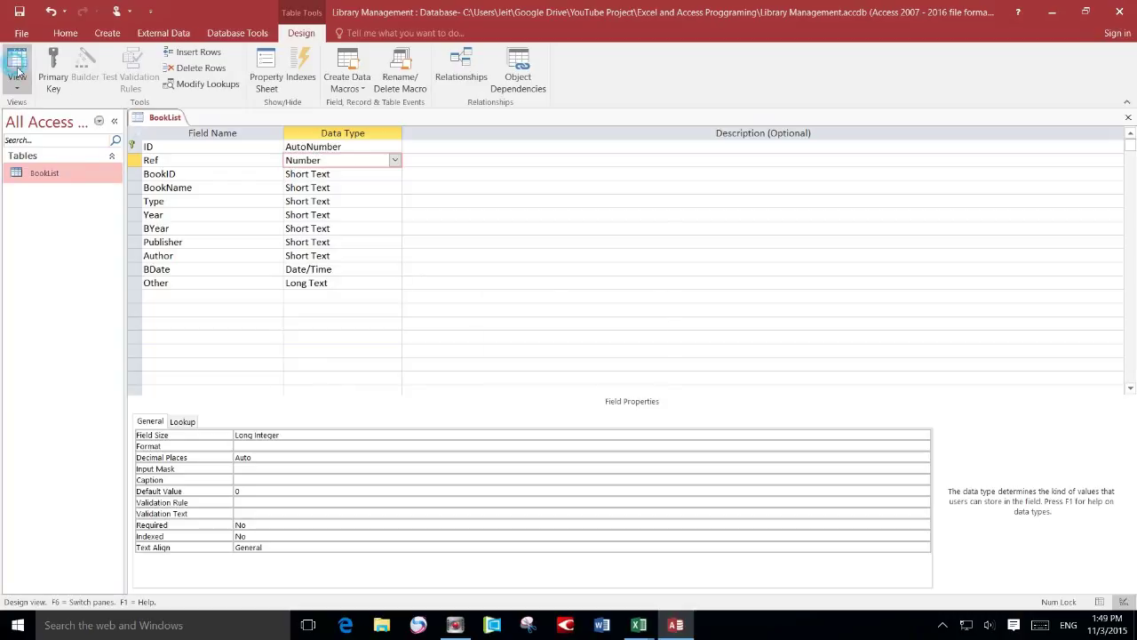
# Save the BookList design, then delete its Year field in Design view.
pyautogui.click(549, 359)
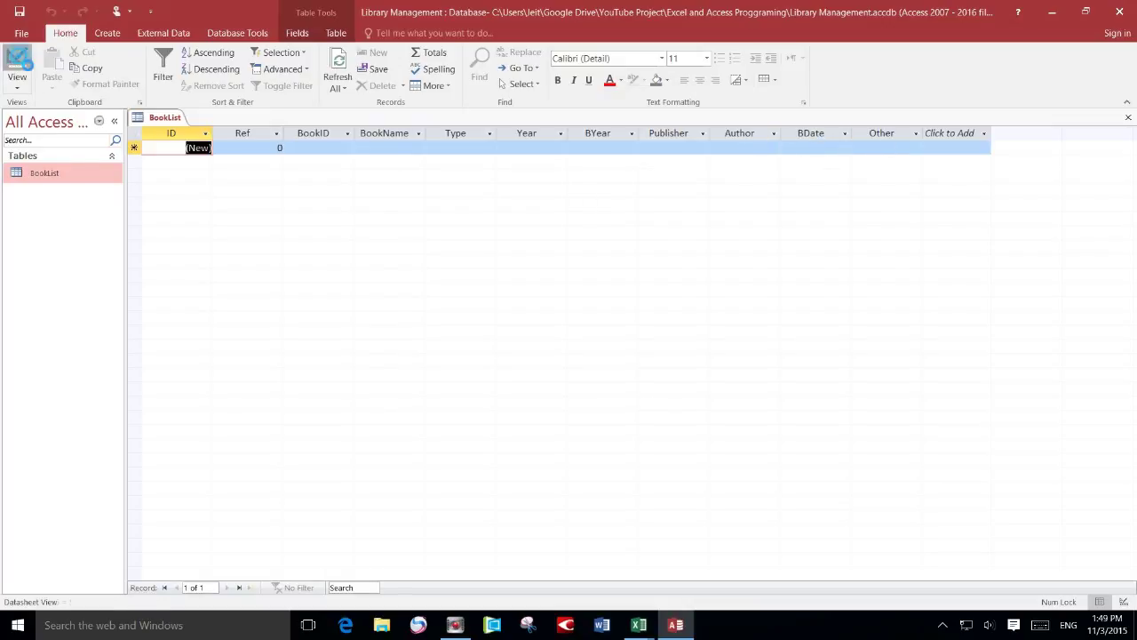
pyautogui.click(17, 66)
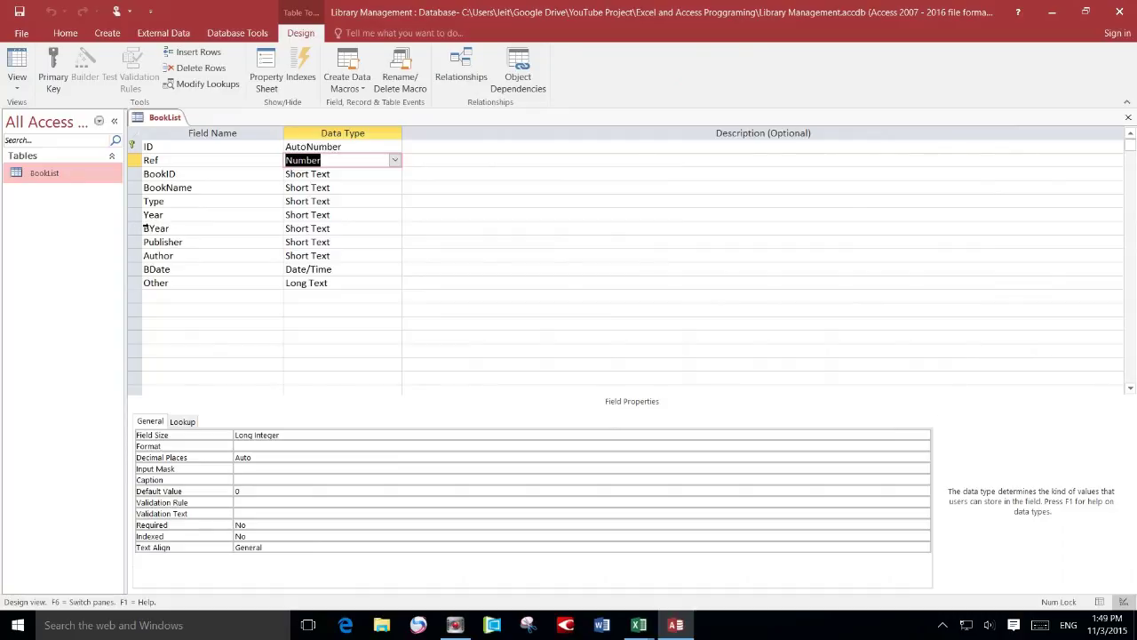
pyautogui.click(135, 217)
pyautogui.press('Delete')
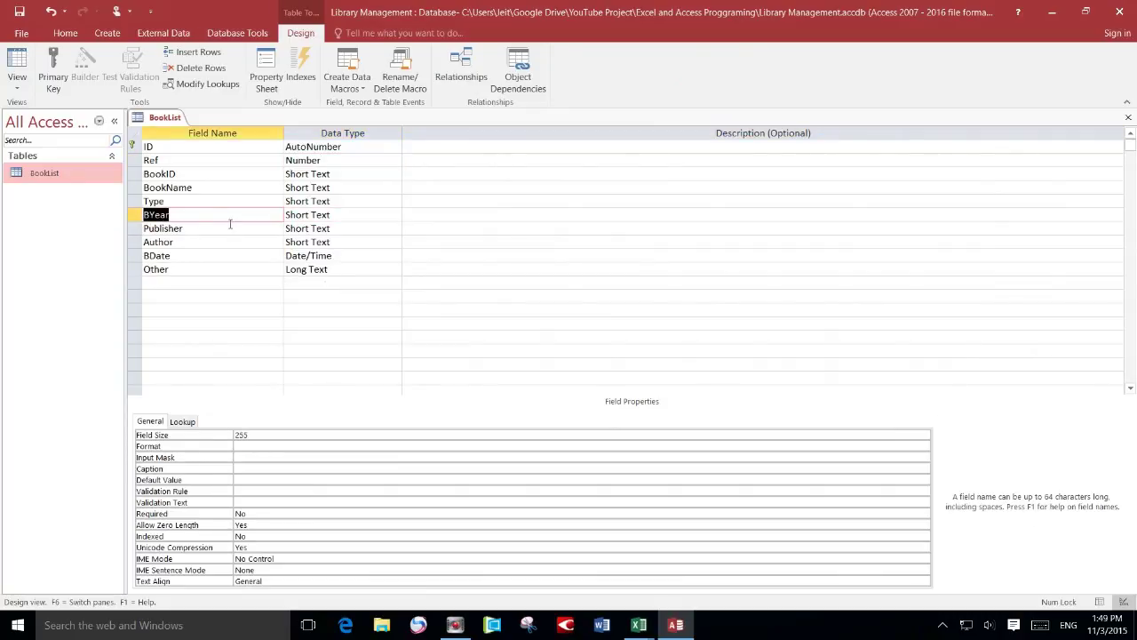
# Save BookList, check it in Datasheet view, and minimize Access.
pyautogui.click(19, 11)
pyautogui.click(17, 57)
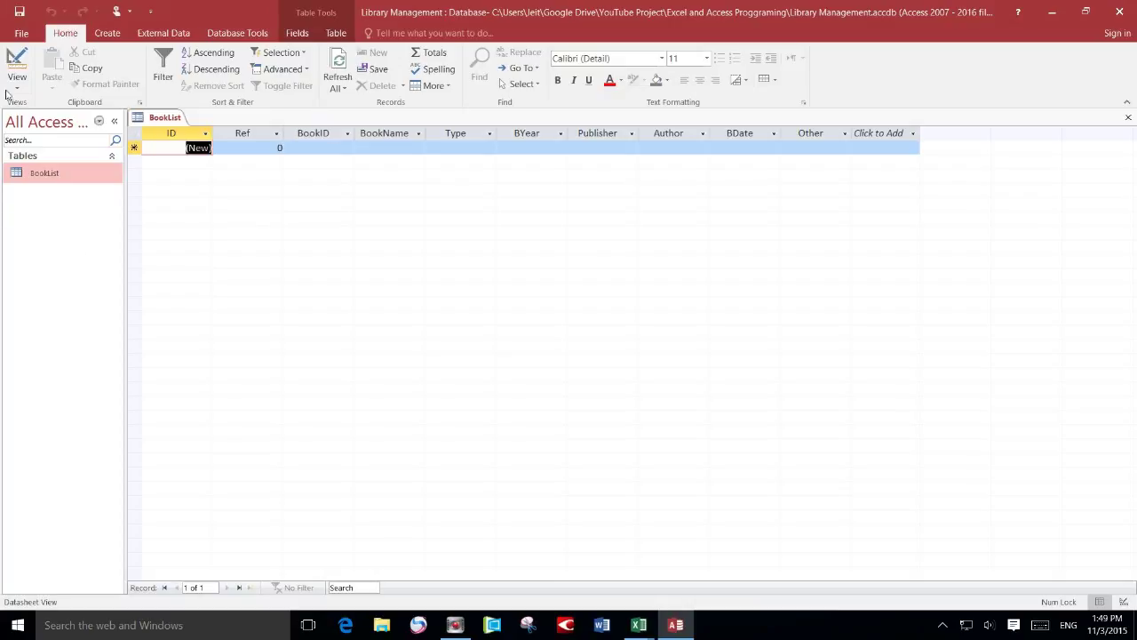
pyautogui.click(1058, 15)
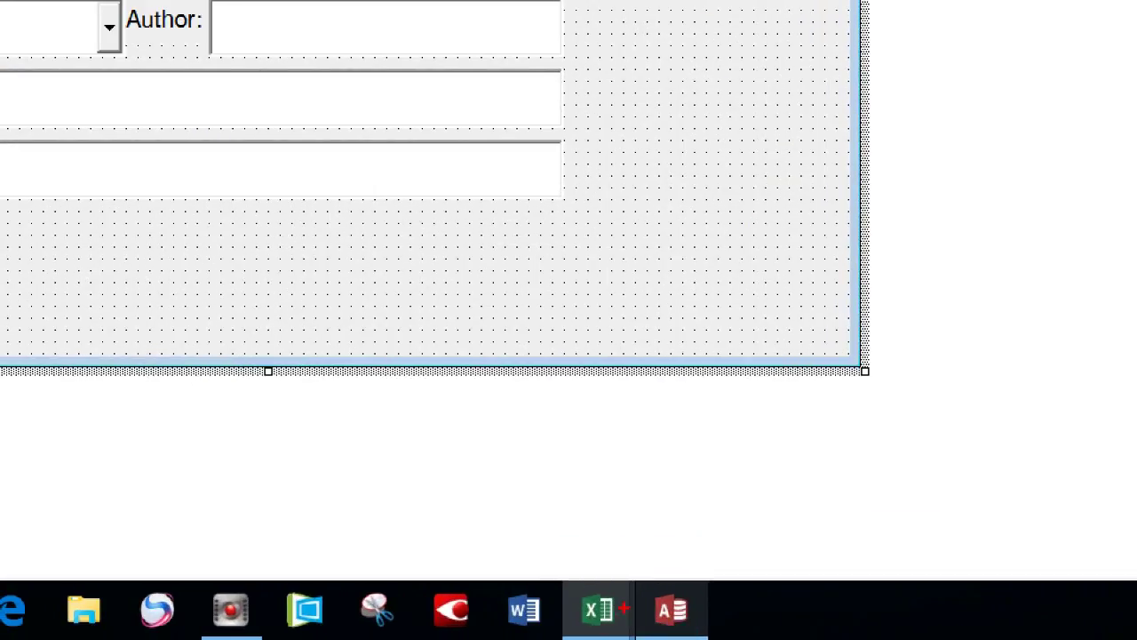
pyautogui.moveTo(591, 595)
pyautogui.mouseDown()
pyautogui.moveTo(639, 549)
pyautogui.moveTo(686, 595)
pyautogui.moveTo(732, 544)
pyautogui.mouseUp()
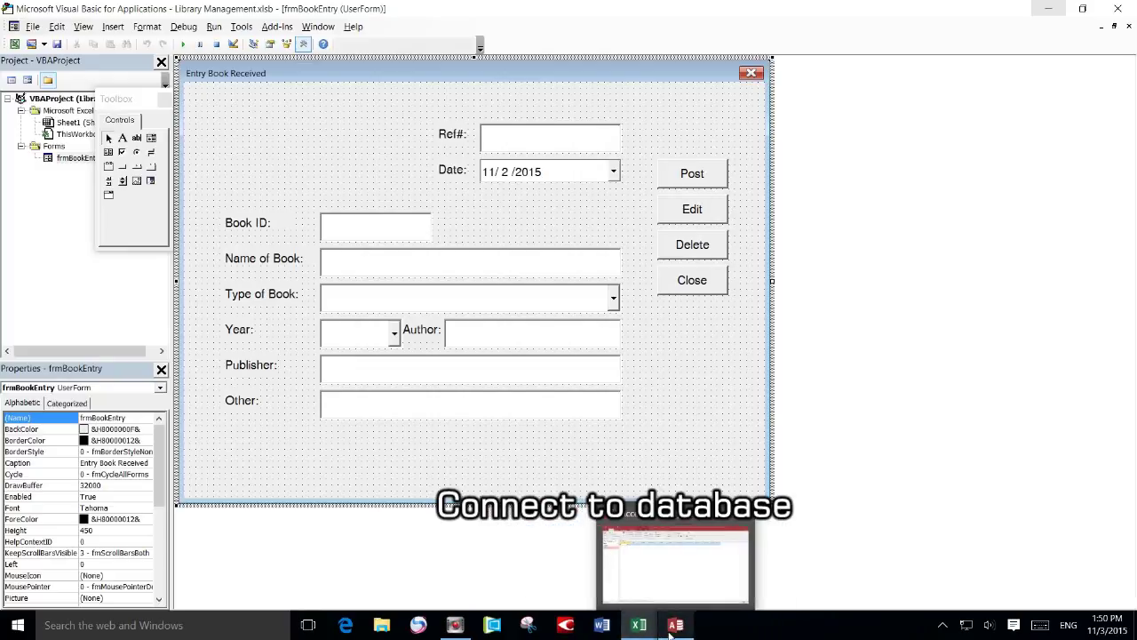
pyautogui.moveTo(598, 610)
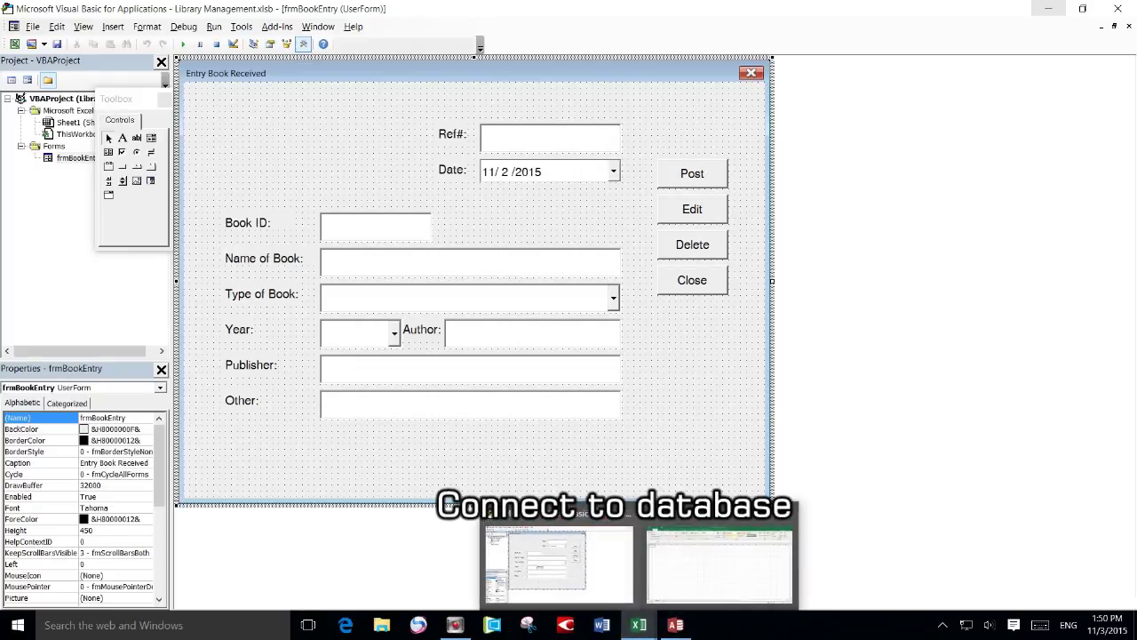
pyautogui.click(649, 414)
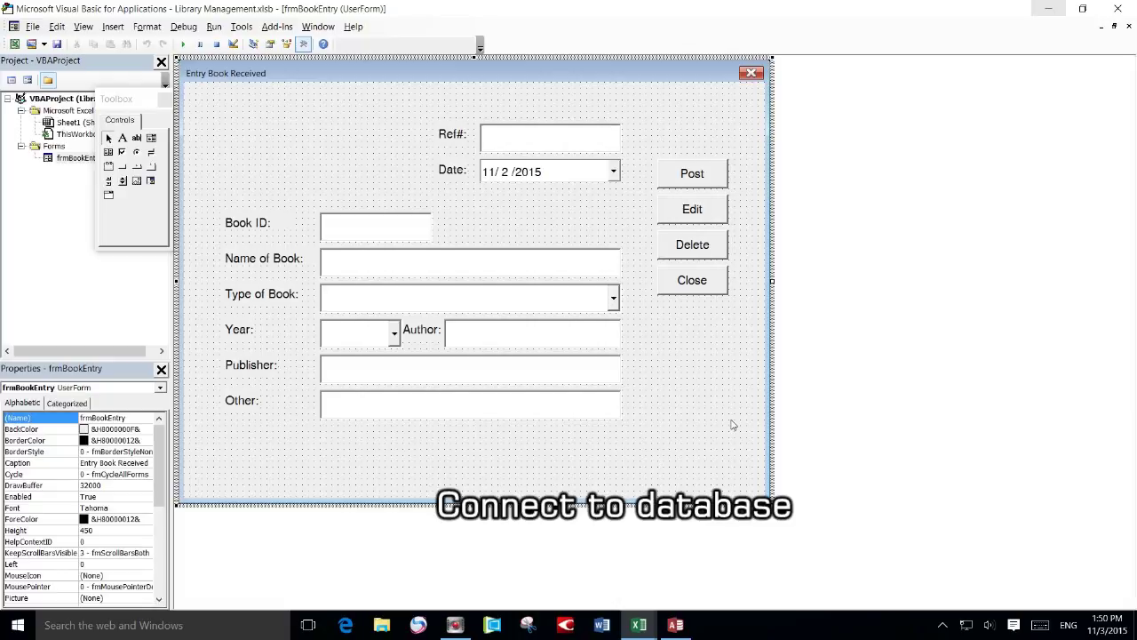
# In File Explorer, go to Google Drive > YouTube Project > Excel and Access Programming.
pyautogui.click(381, 625)
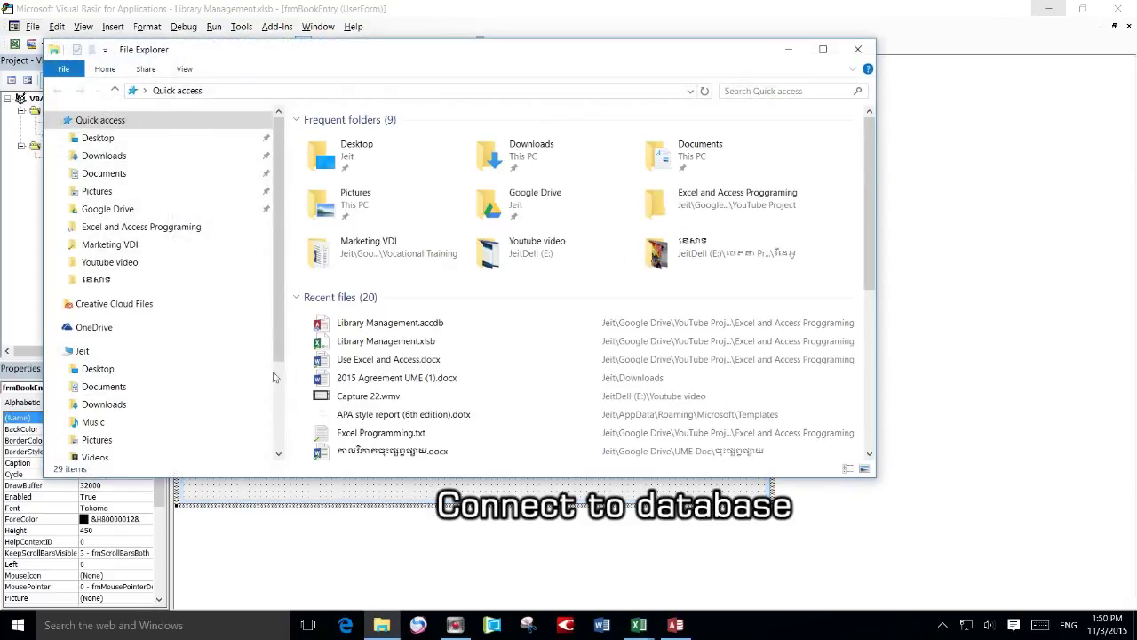
pyautogui.click(124, 211)
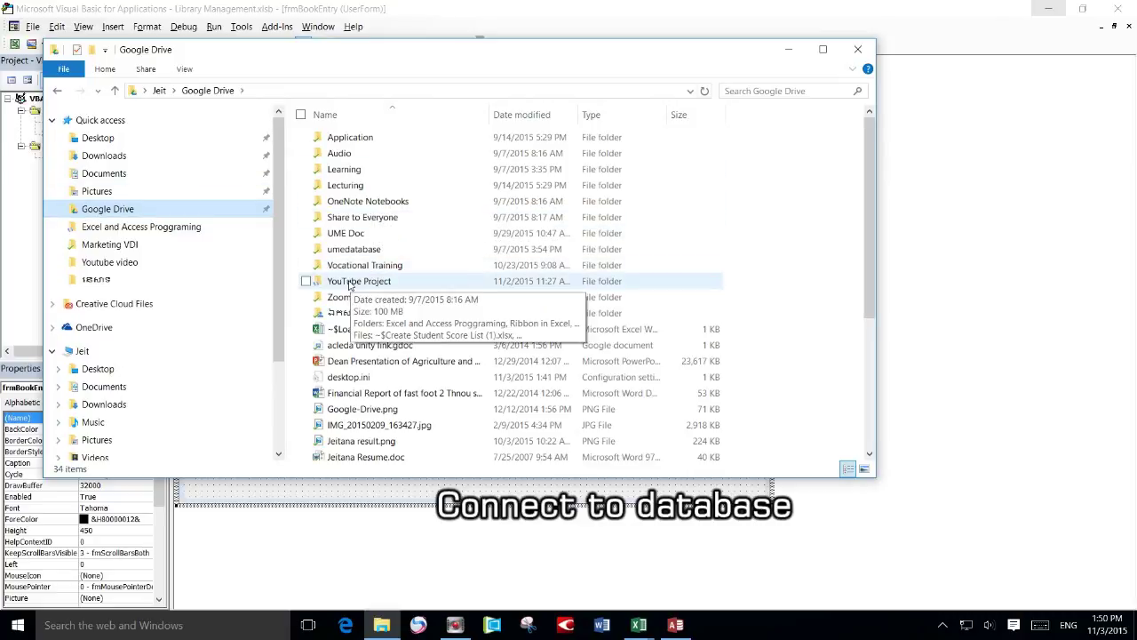
pyautogui.doubleClick(350, 283)
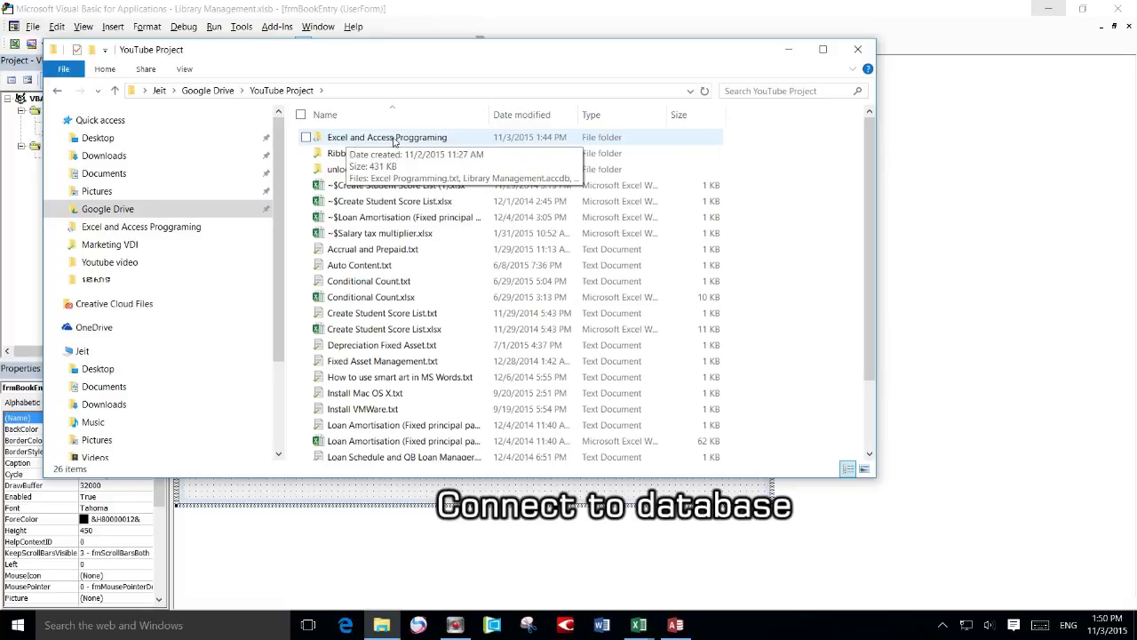
pyautogui.doubleClick(400, 144)
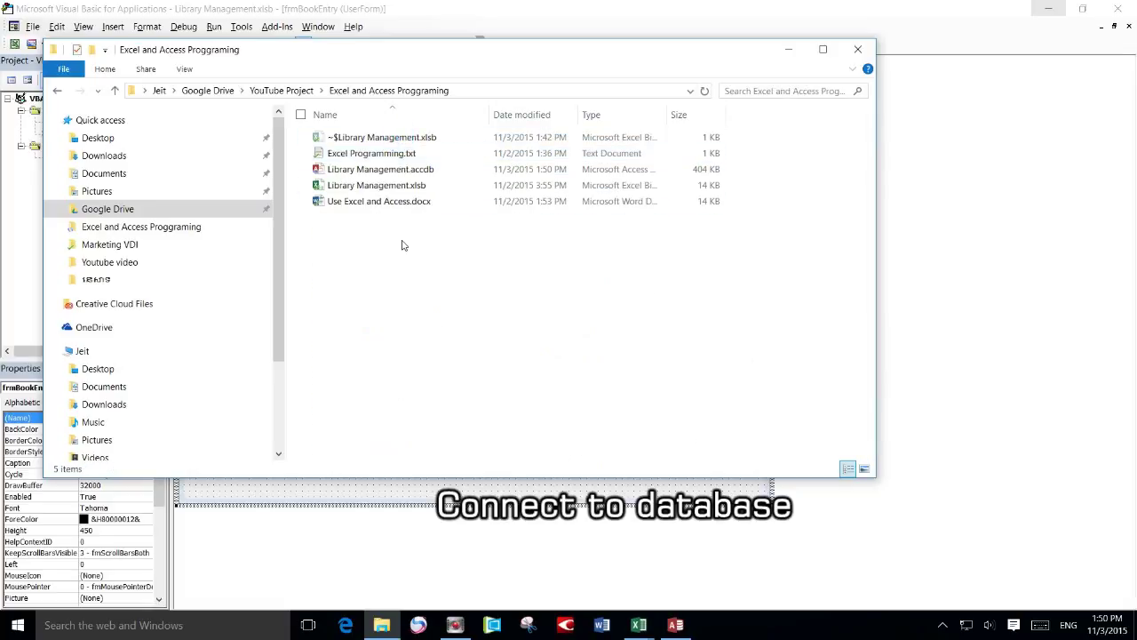
# Select the Library Management.accdb and Library Management.xlsb files, then open the Start quick-link menu.
pyautogui.click(364, 190)
pyautogui.click(367, 170)
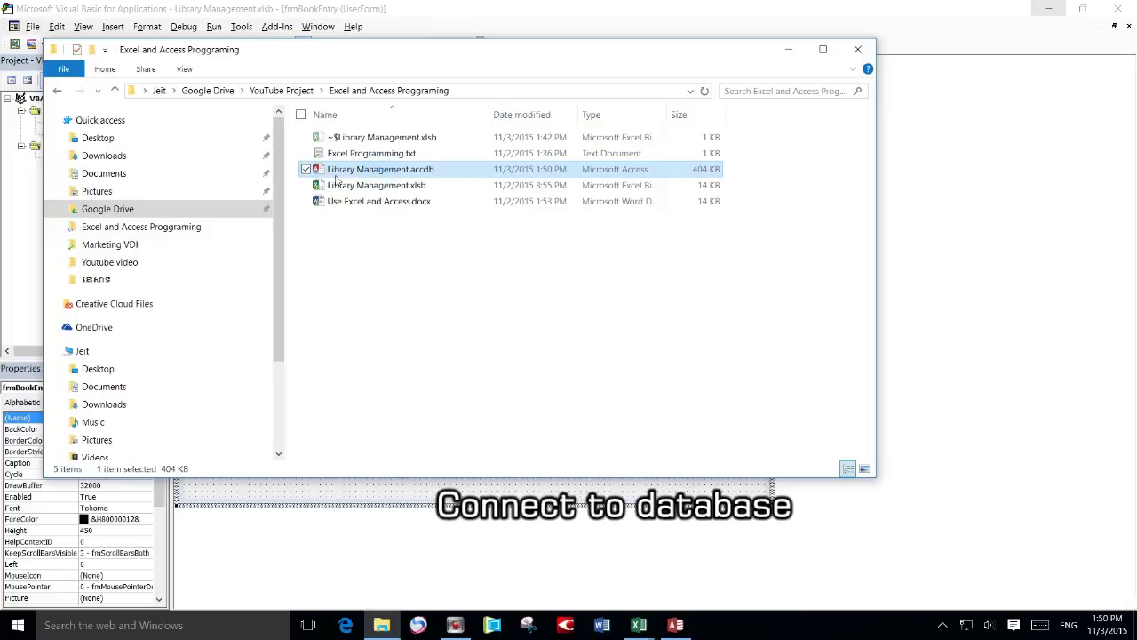
pyautogui.keyDown('ctrl'); pyautogui.click(364, 188); pyautogui.keyUp('ctrl')
pyautogui.click(445, 256)
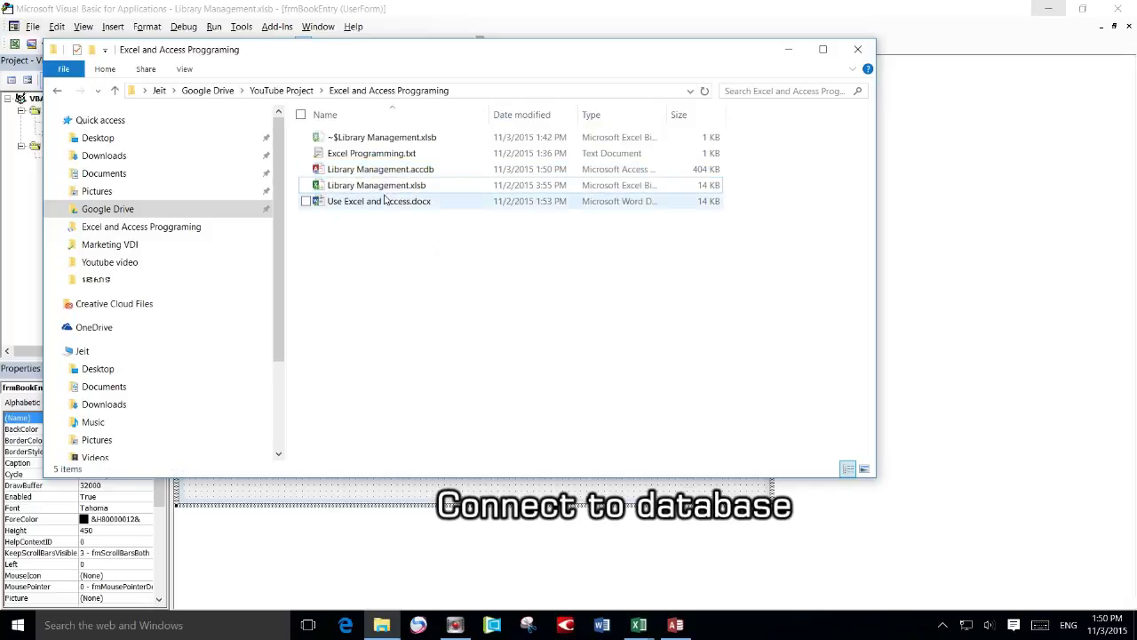
pyautogui.click(382, 170)
pyautogui.click(398, 188)
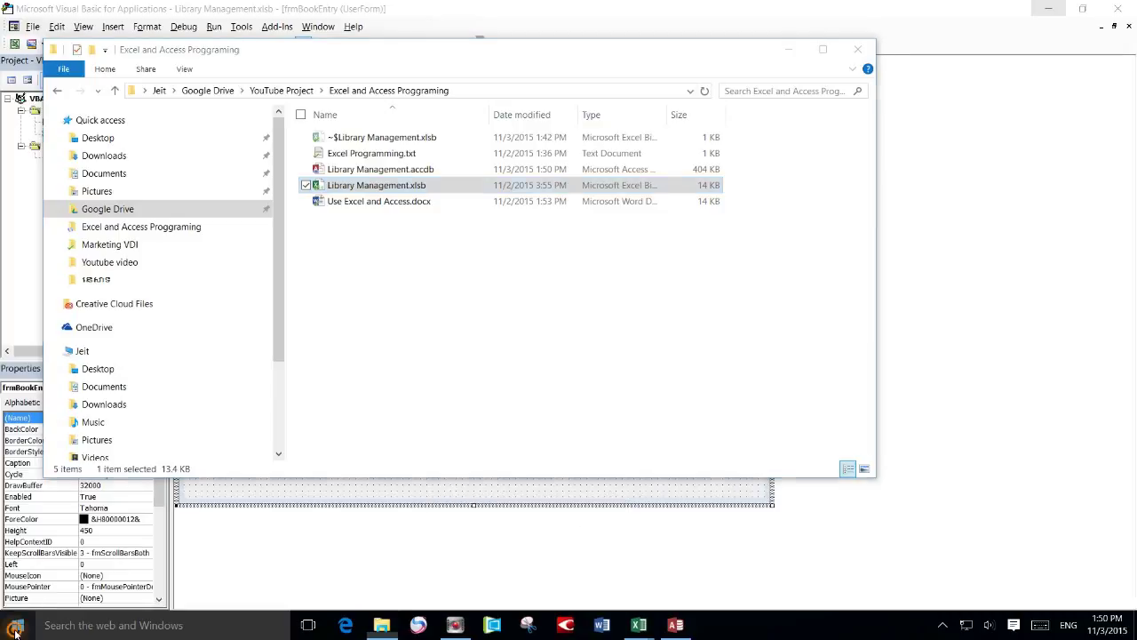
pyautogui.rightClick(18, 629)
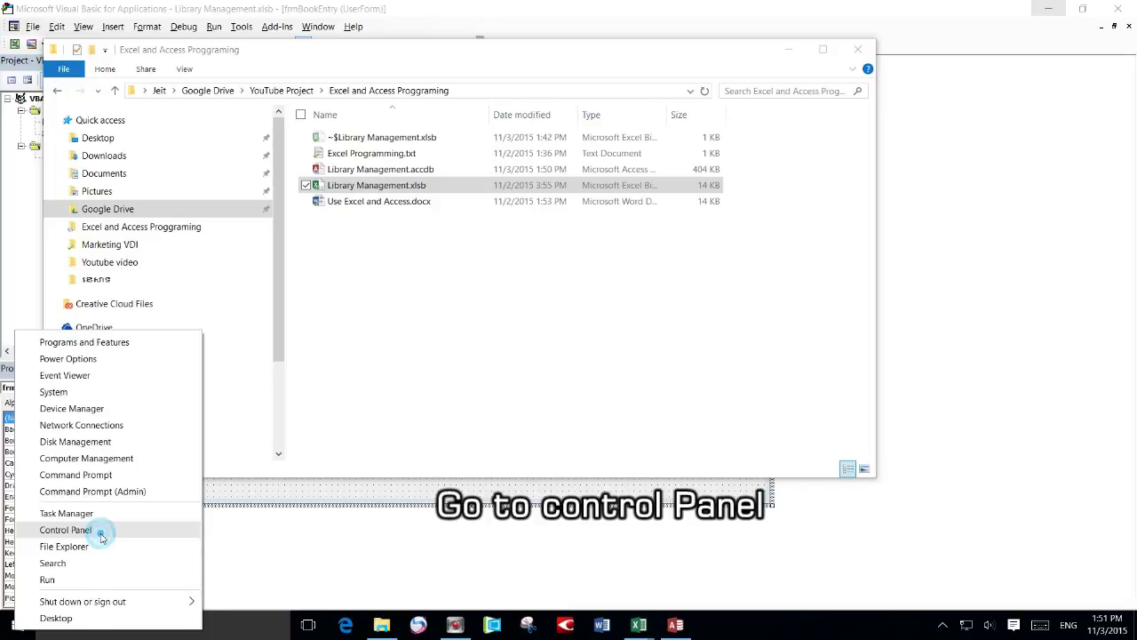
# Go from Control Panel to Administrative Tools and launch ODBC Data Sources (32-bit).
pyautogui.click(100, 531)
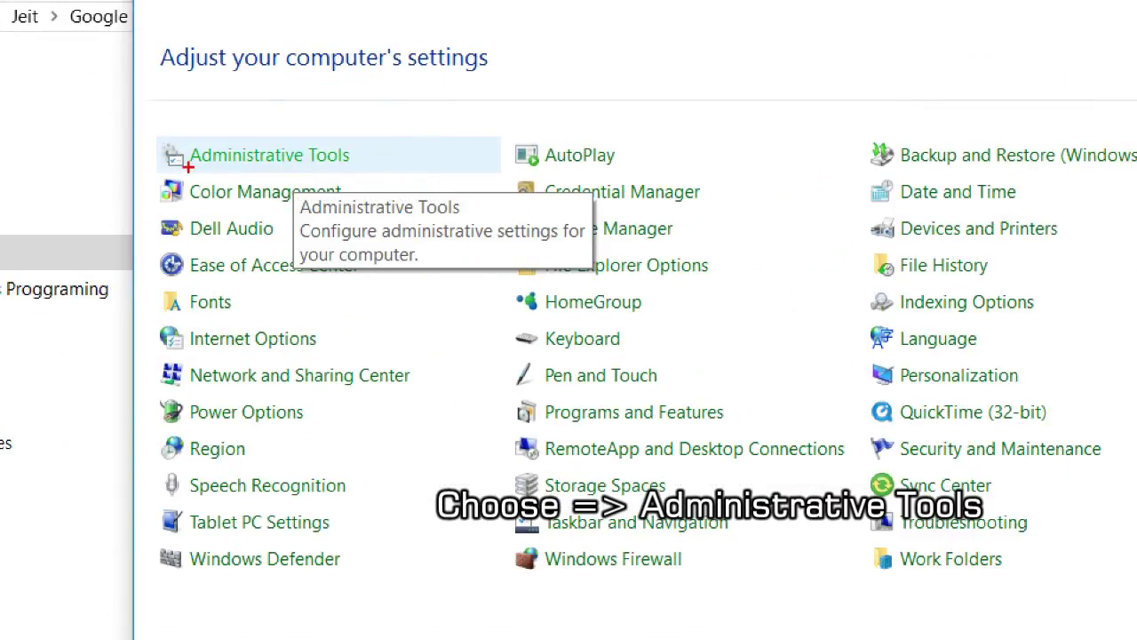
pyautogui.moveTo(373, 151); pyautogui.dragTo(427, 121)
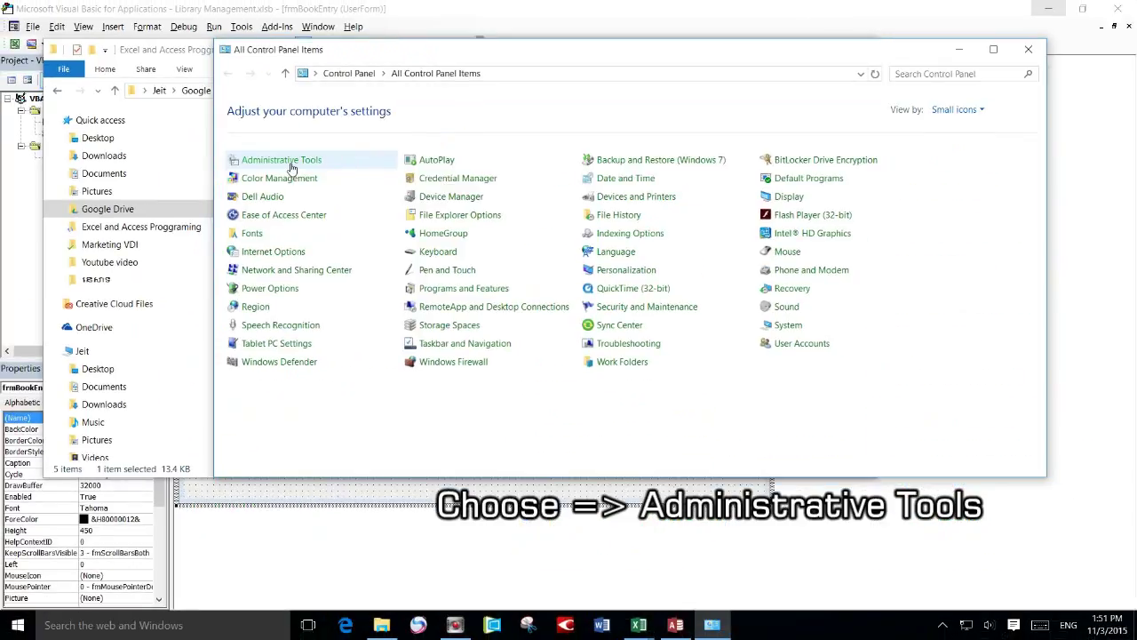
pyautogui.click(289, 167)
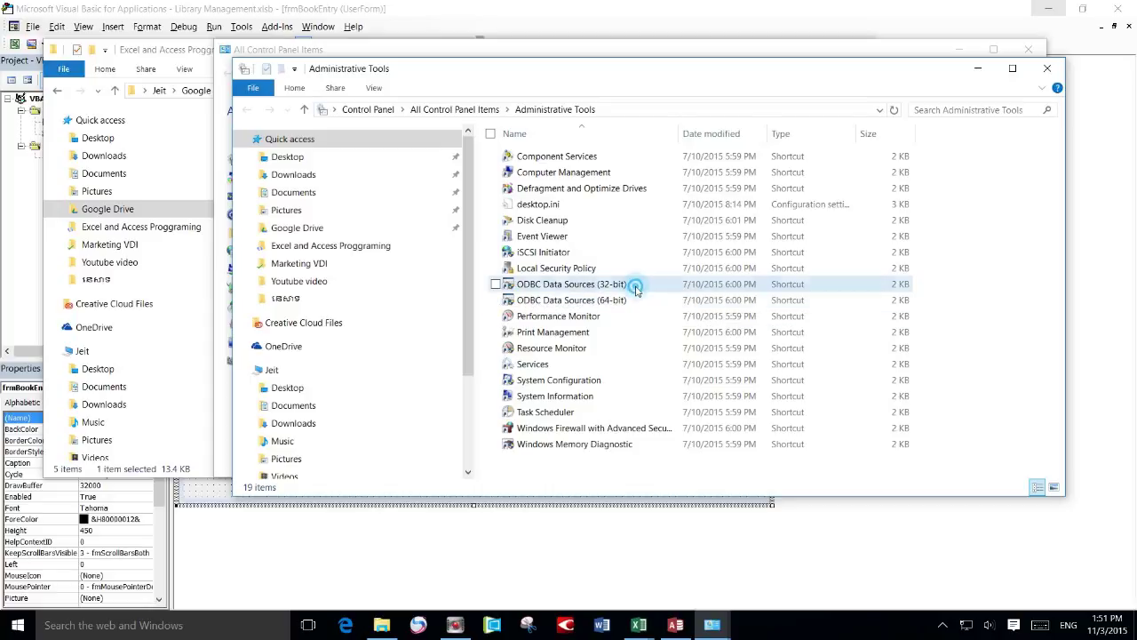
pyautogui.click(633, 287)
pyautogui.moveTo(571, 285)
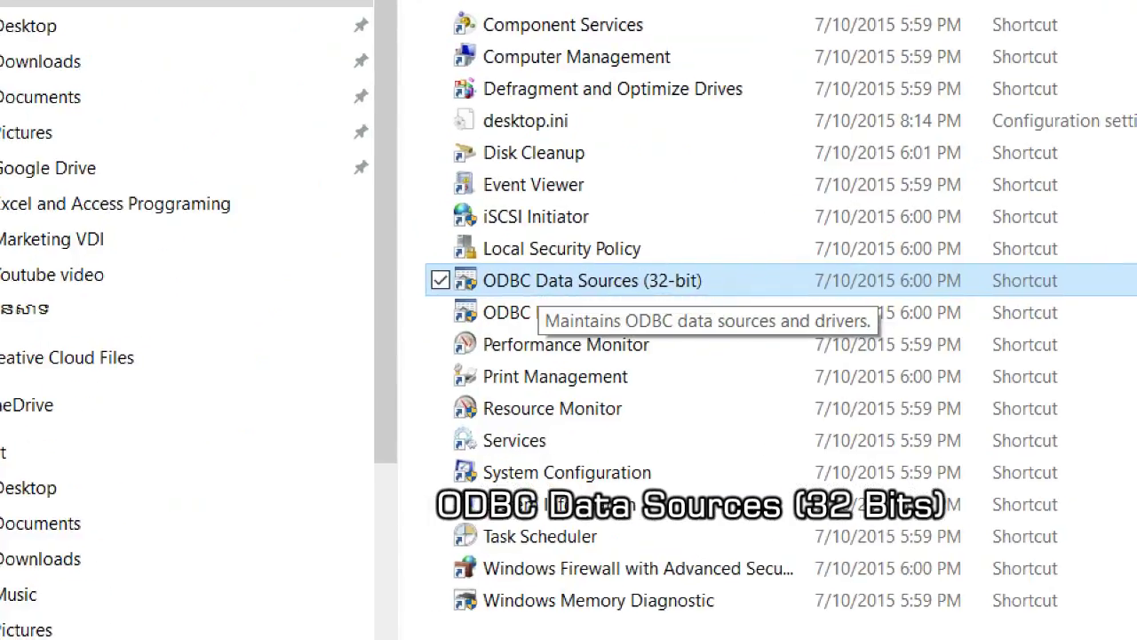
pyautogui.moveTo(487, 290); pyautogui.dragTo(546, 288)
pyautogui.moveTo(648, 290)
pyautogui.mouseDown()
pyautogui.moveTo(717, 273)
pyautogui.moveTo(621, 281)
pyautogui.moveTo(653, 293)
pyautogui.mouseUp()
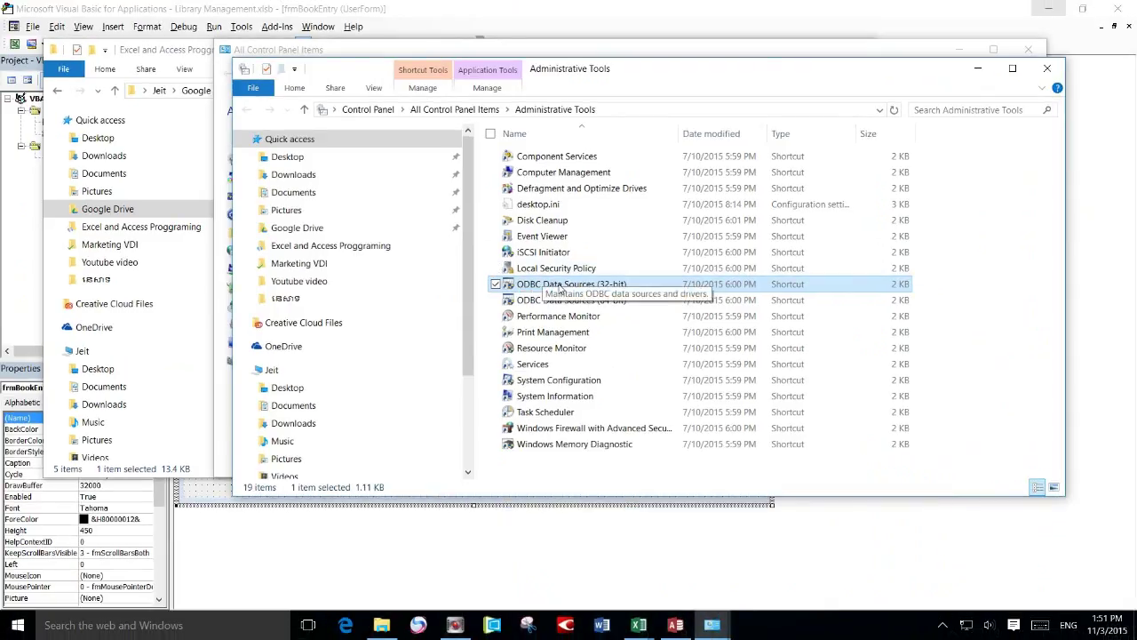
pyautogui.doubleClick(561, 284)
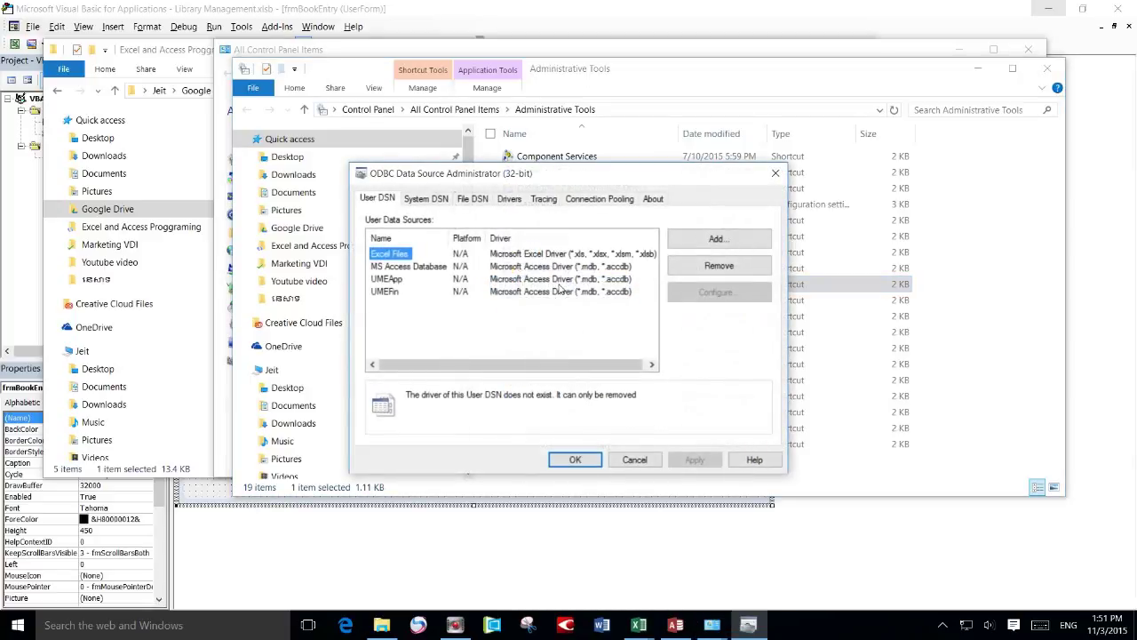
# Review the existing user data sources, then start adding a new user DSN.
pyautogui.press('Down')
pyautogui.press('Down')
pyautogui.press('Down')
pyautogui.click(387, 266)
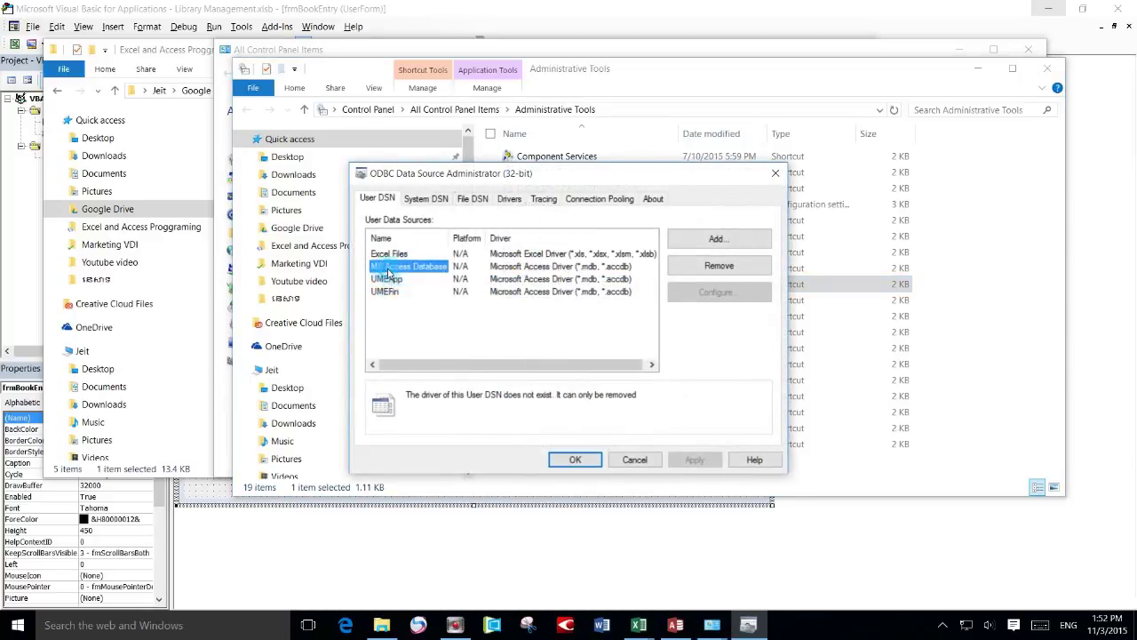
pyautogui.click(460, 318)
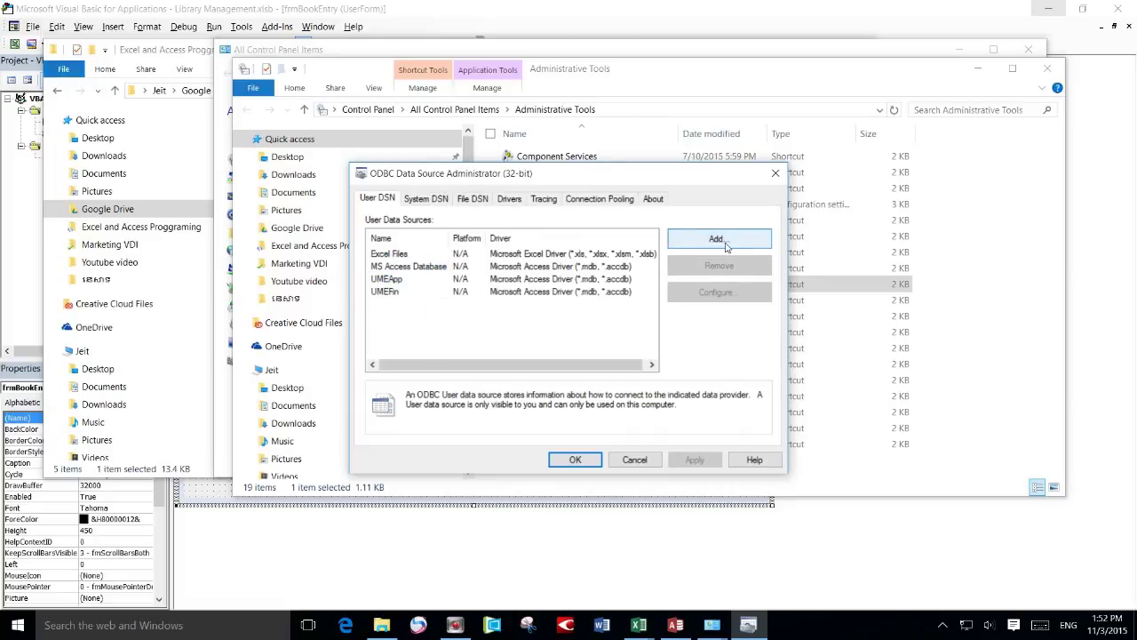
pyautogui.click(727, 247)
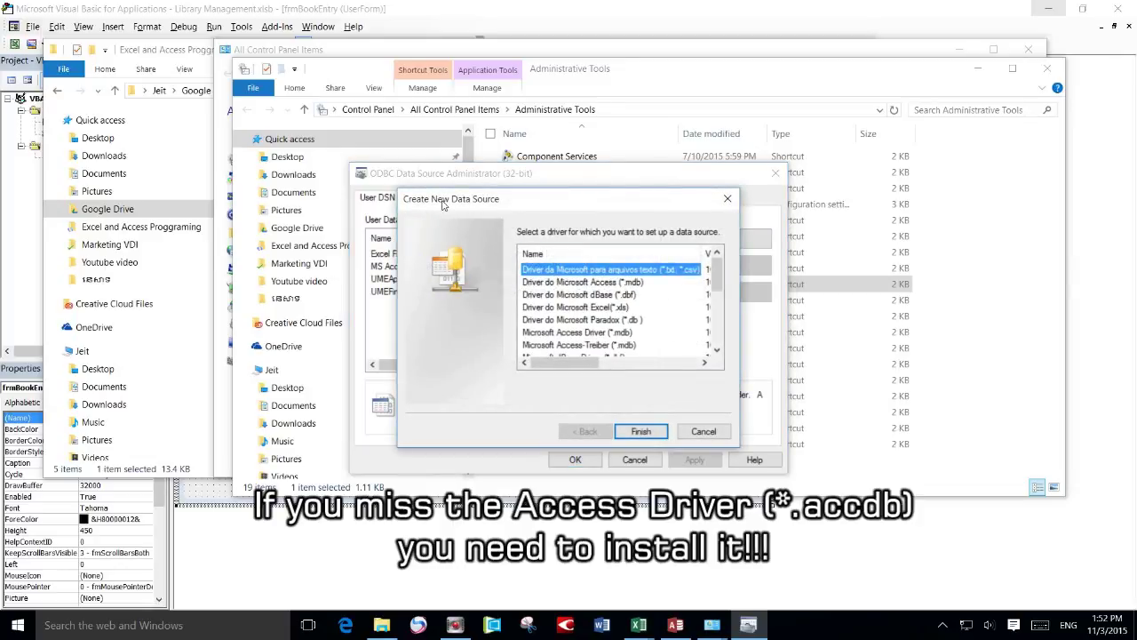
# Search the driver list for Microsoft Access Driver (*.accdb) and reposition the driver chooser.
pyautogui.scroll(-1, 655, 346)
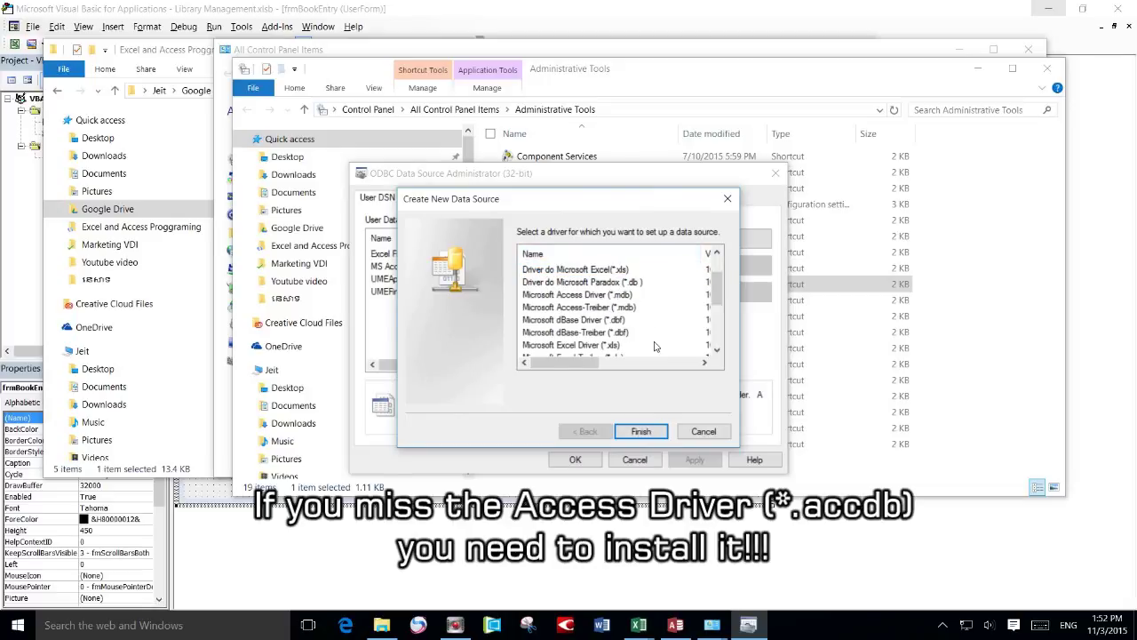
pyautogui.scroll(-1, 658, 346)
pyautogui.scroll(-2, 653, 341)
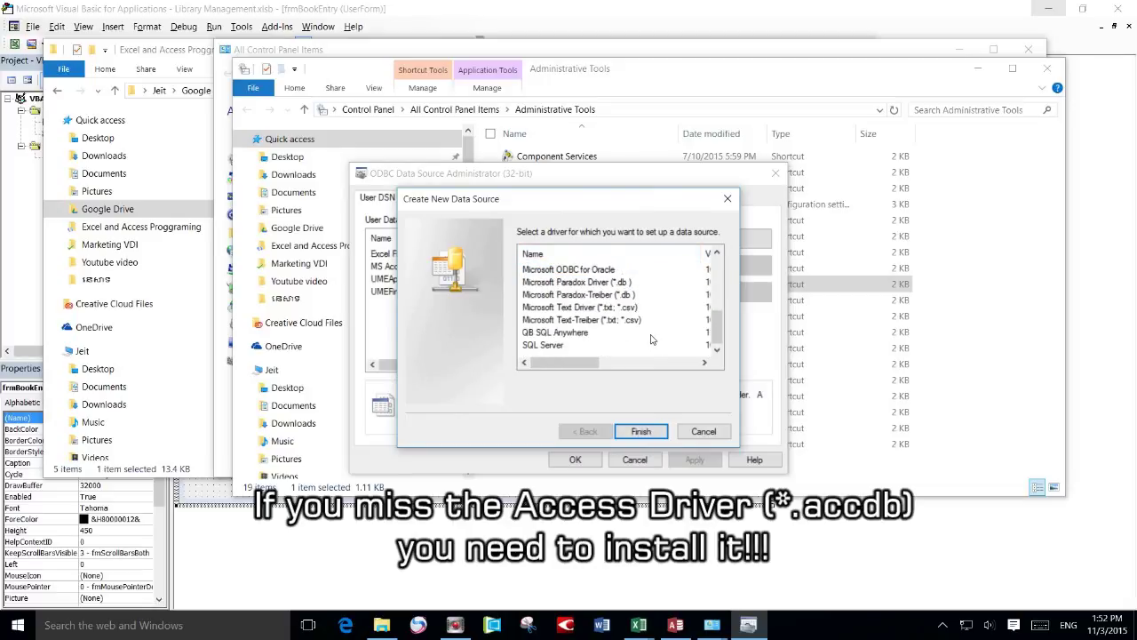
pyautogui.scroll(2, 650, 339)
pyautogui.scroll(1, 650, 338)
pyautogui.scroll(1, 651, 338)
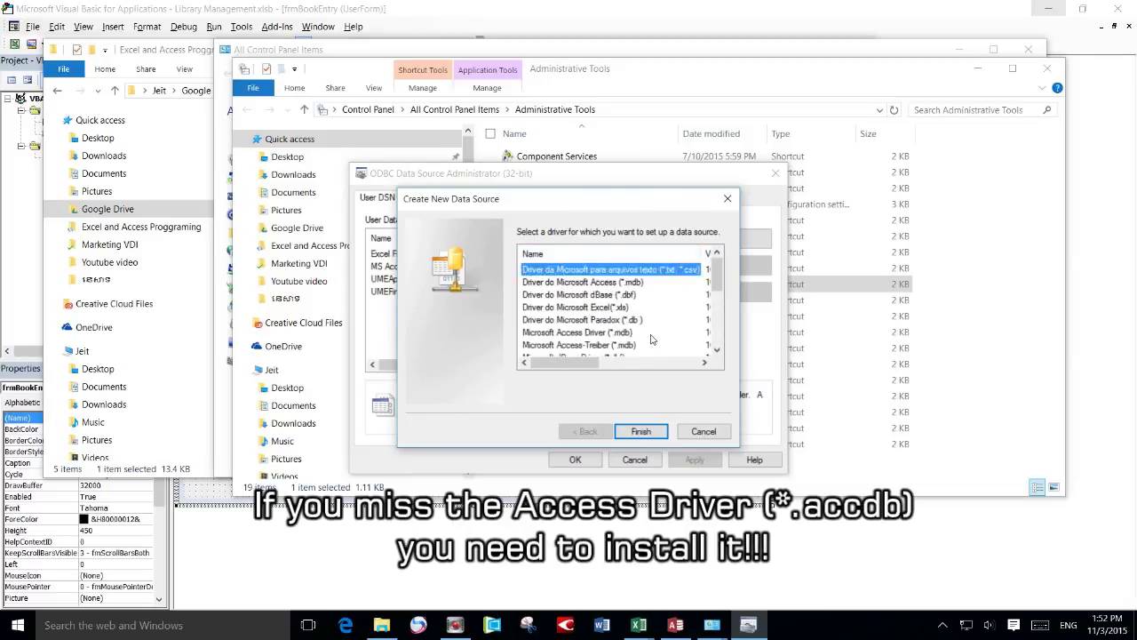
pyautogui.scroll(-1, 652, 339)
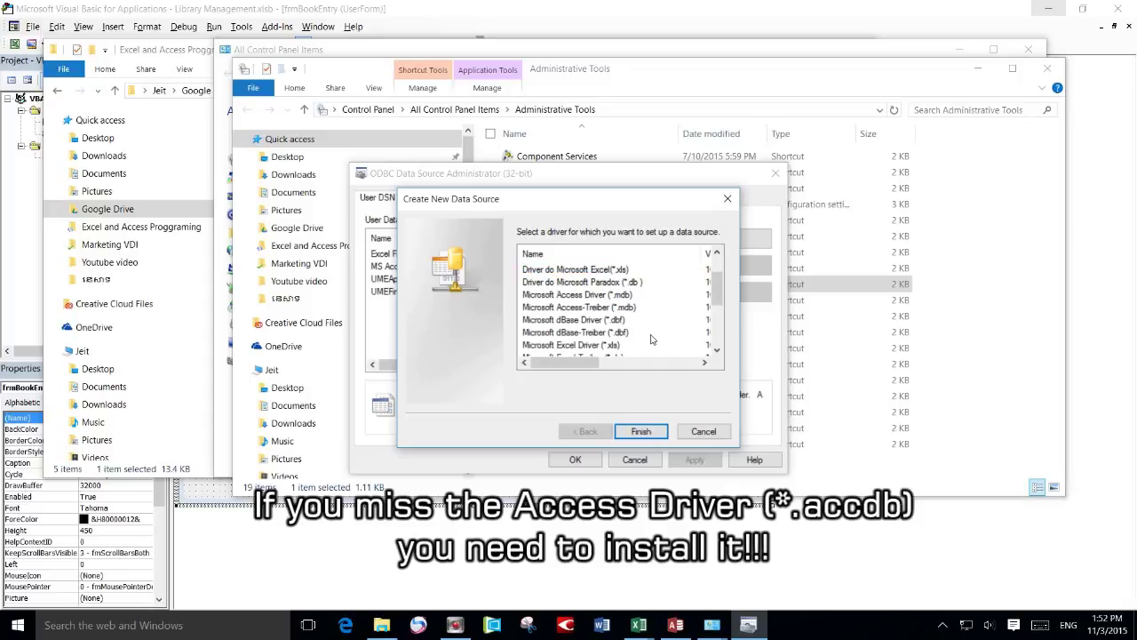
pyautogui.scroll(-1, 651, 340)
pyautogui.scroll(-1, 651, 339)
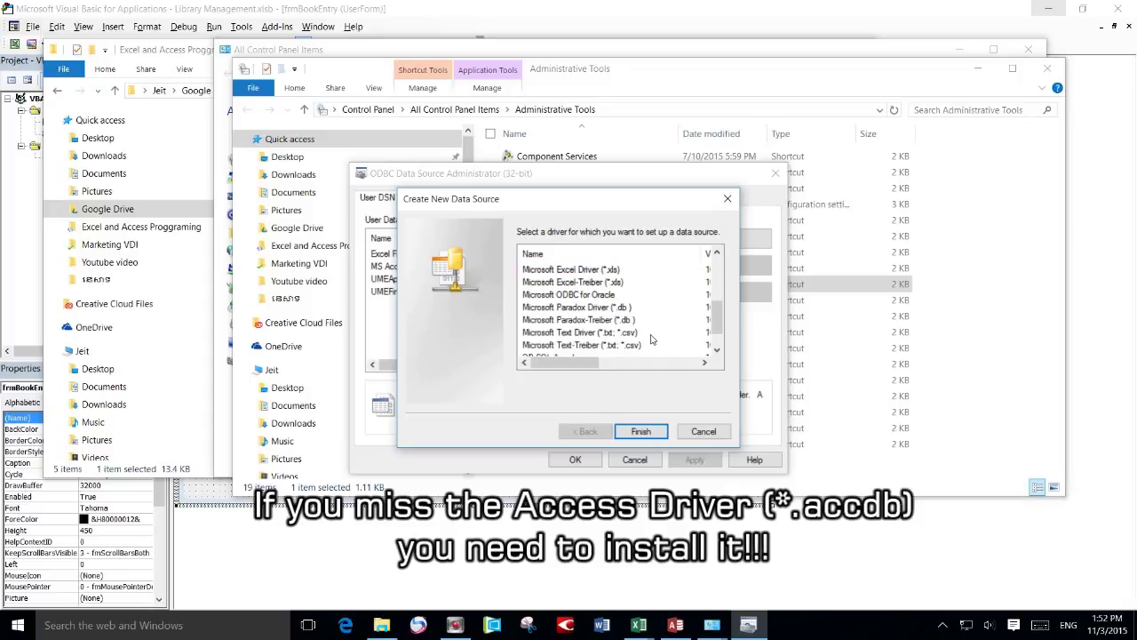
pyautogui.scroll(-1, 650, 338)
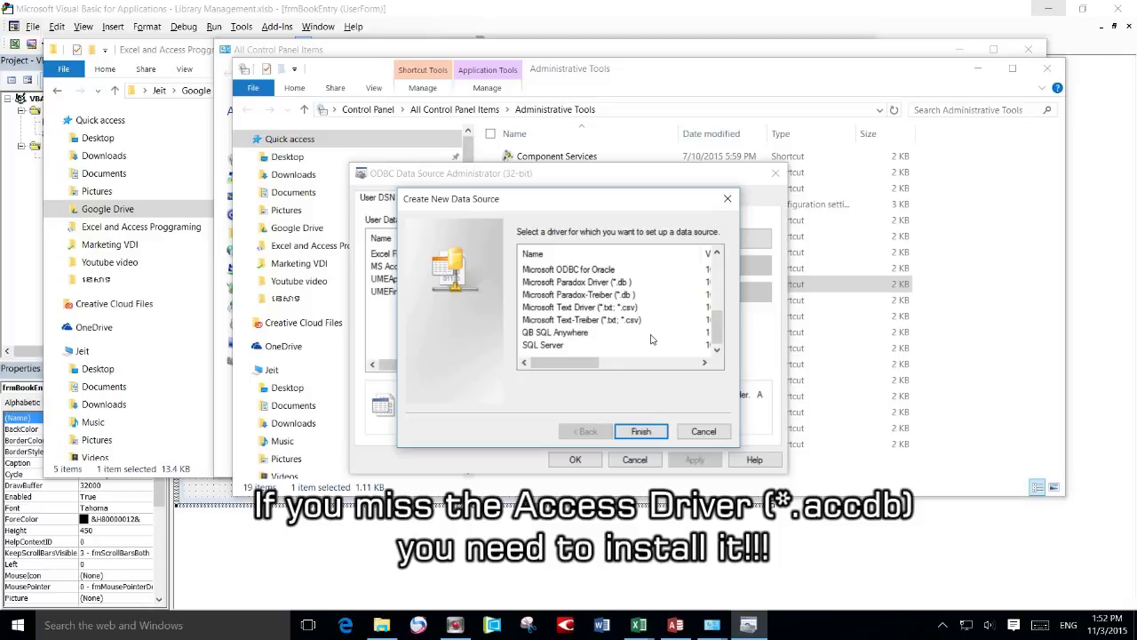
pyautogui.scroll(1, 652, 339)
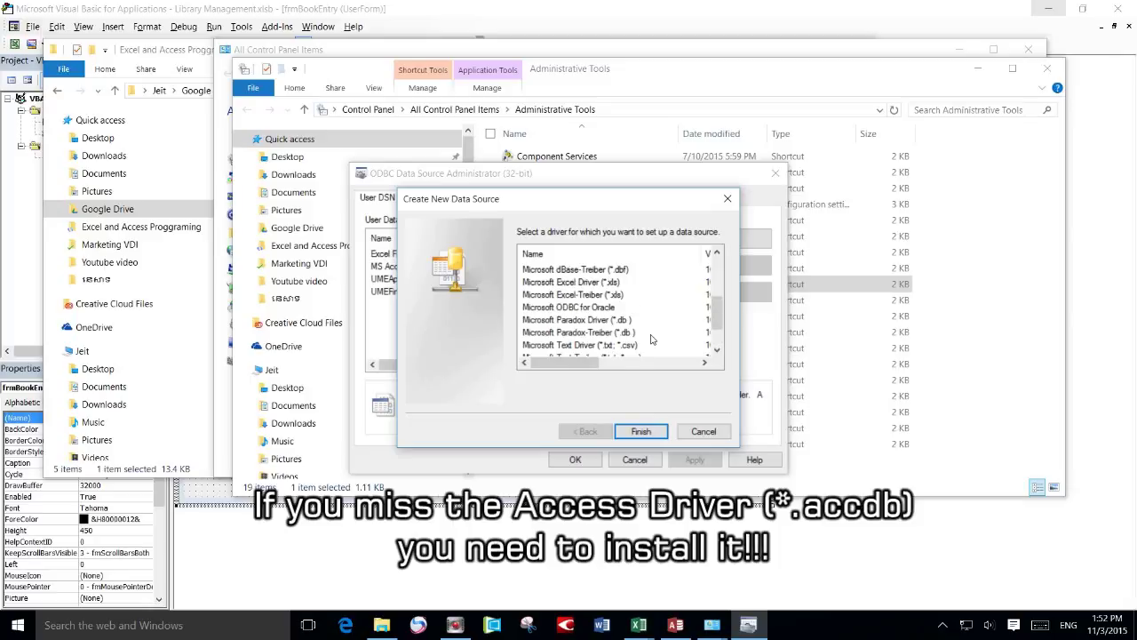
pyautogui.scroll(2, 651, 340)
pyautogui.scroll(1, 651, 339)
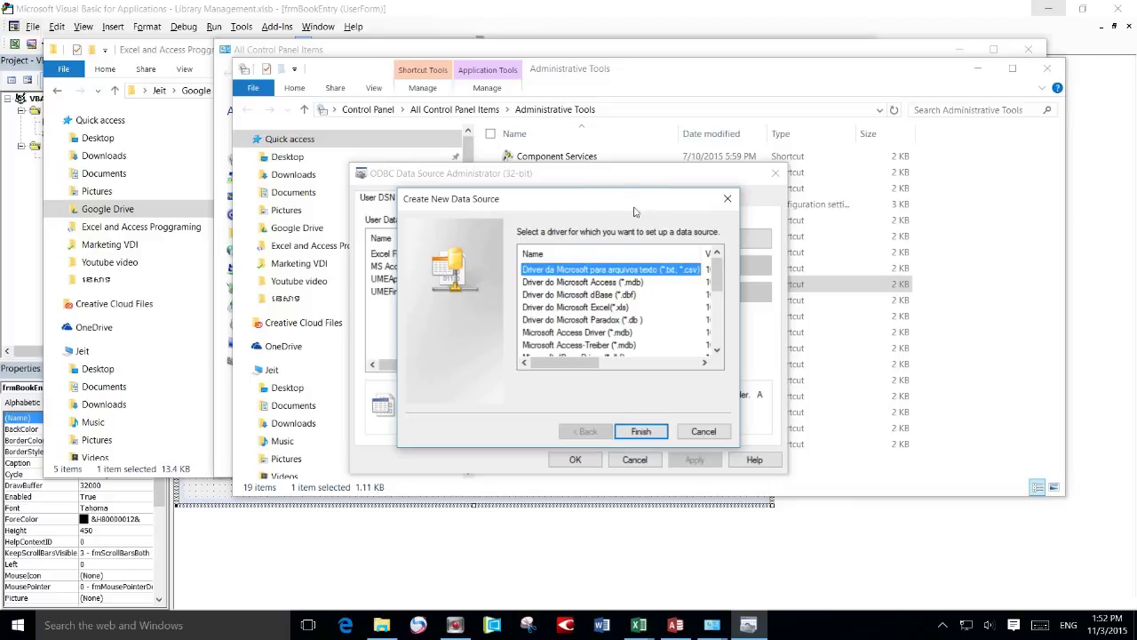
pyautogui.moveTo(626, 203); pyautogui.dragTo(628, 371)
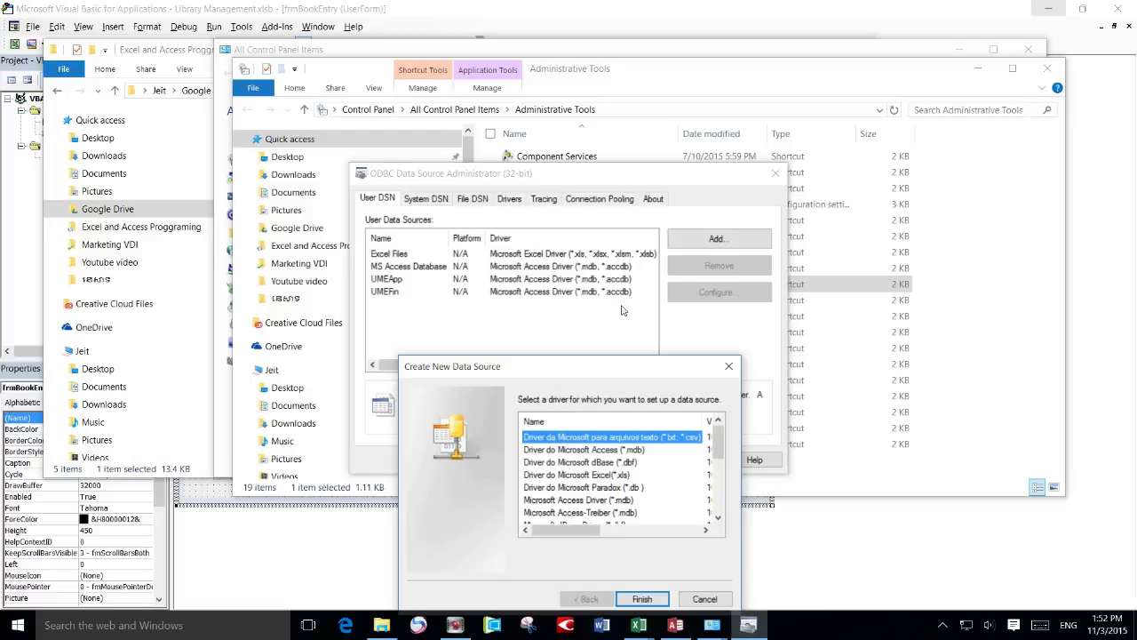
pyautogui.moveTo(647, 372); pyautogui.dragTo(581, 325)
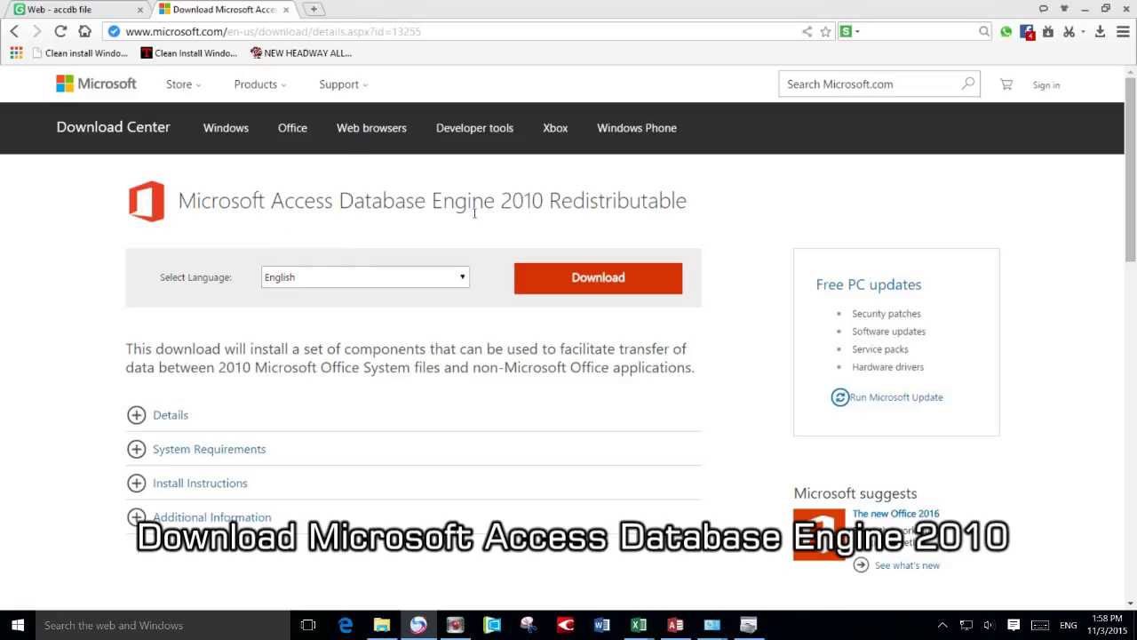
# Start the English download of Access Database Engine 2010 Redistributable to reach its file choices.
pyautogui.doubleClick(517, 202)
pyautogui.moveTo(687, 203); pyautogui.dragTo(454, 205)
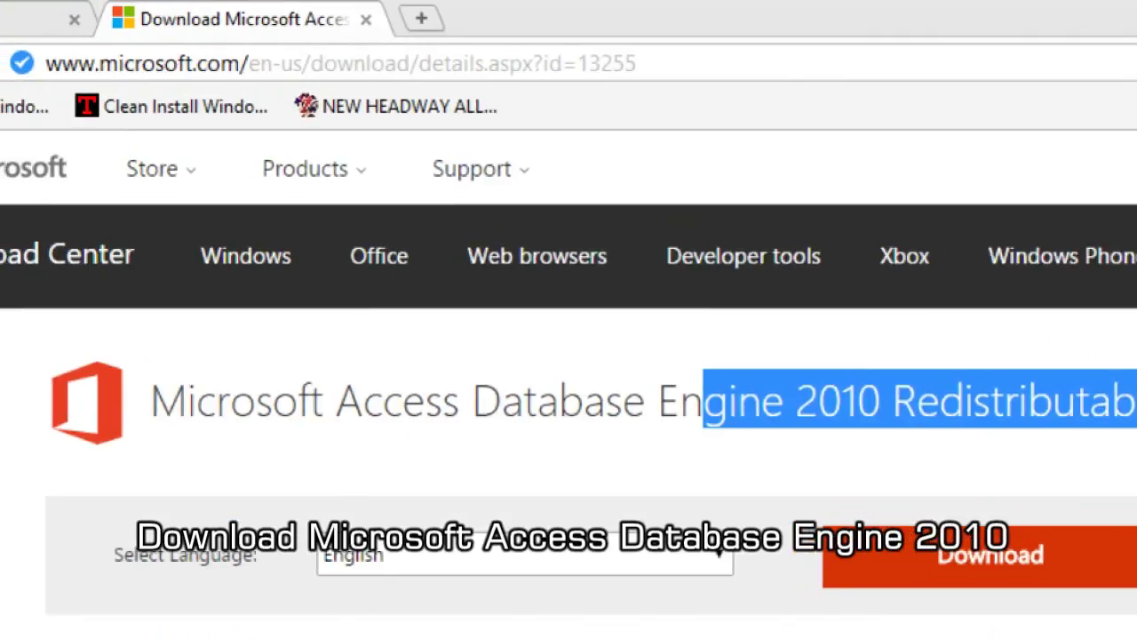
pyautogui.moveTo(276, 77); pyautogui.dragTo(524, 76)
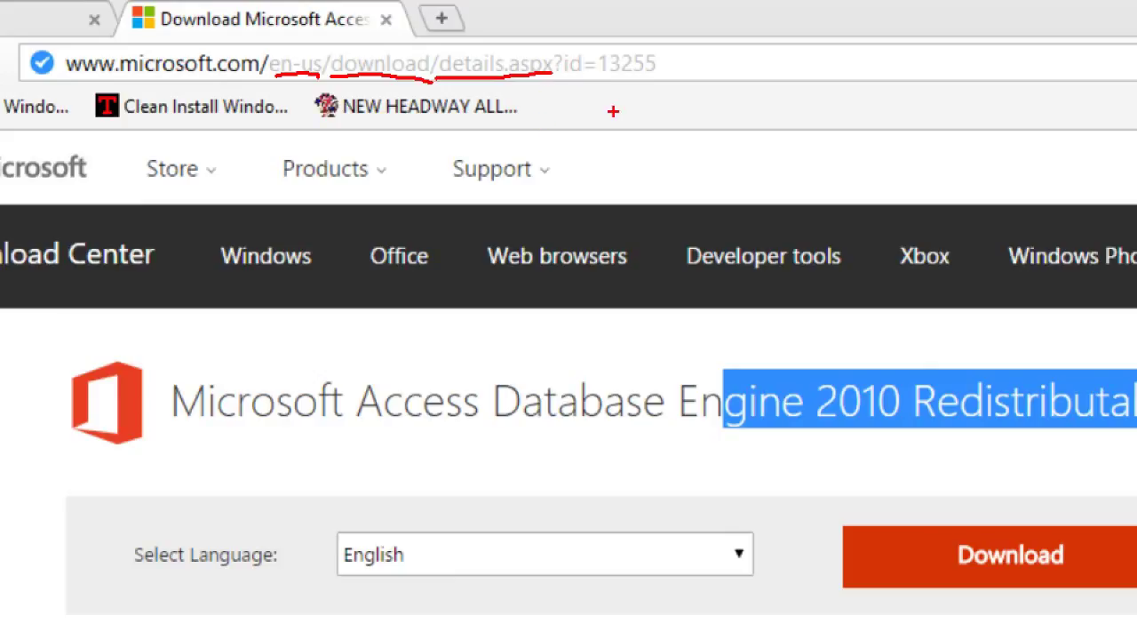
pyautogui.moveTo(601, 78); pyautogui.dragTo(672, 78)
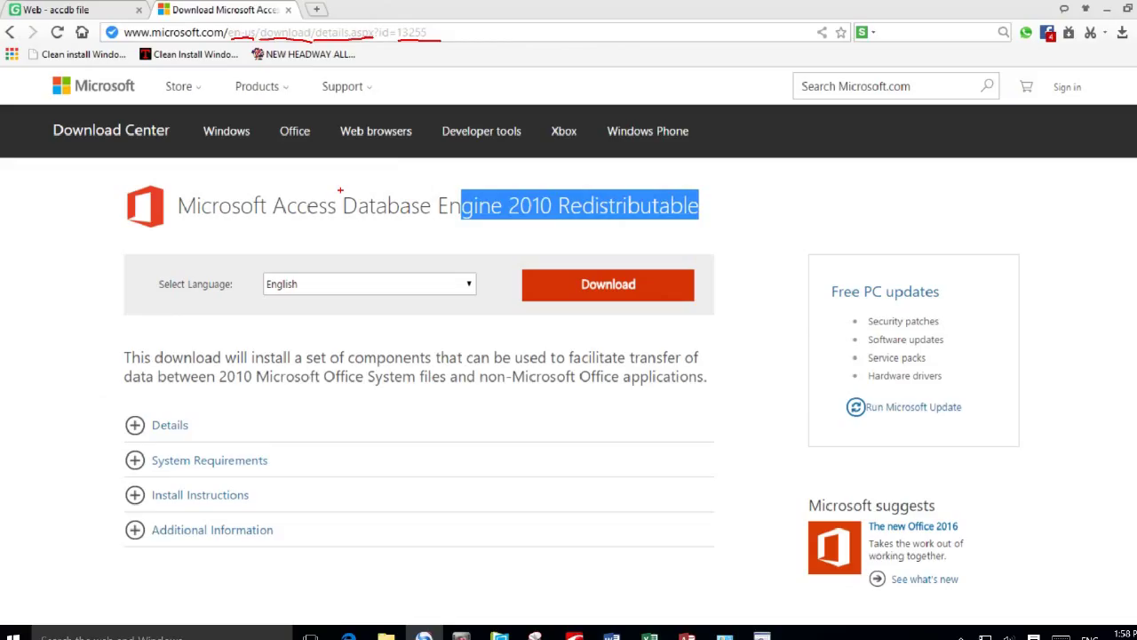
pyautogui.click(584, 282)
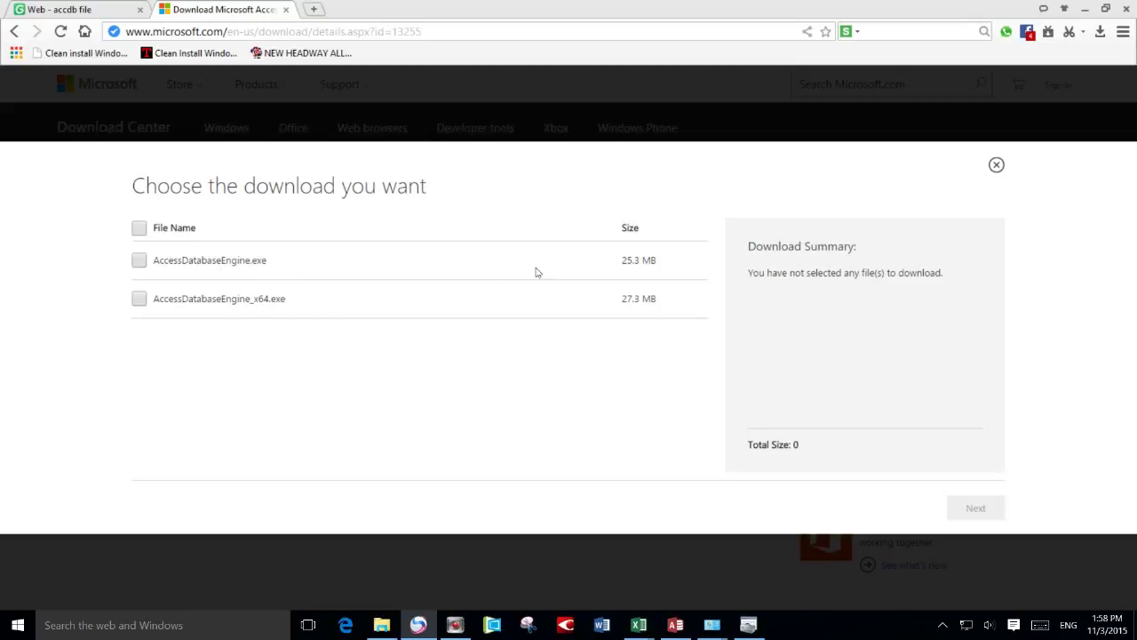
# Download AccessDatabaseEngine.exe (25.3 MB) to Downloads and check the browser's download list.
pyautogui.click(139, 262)
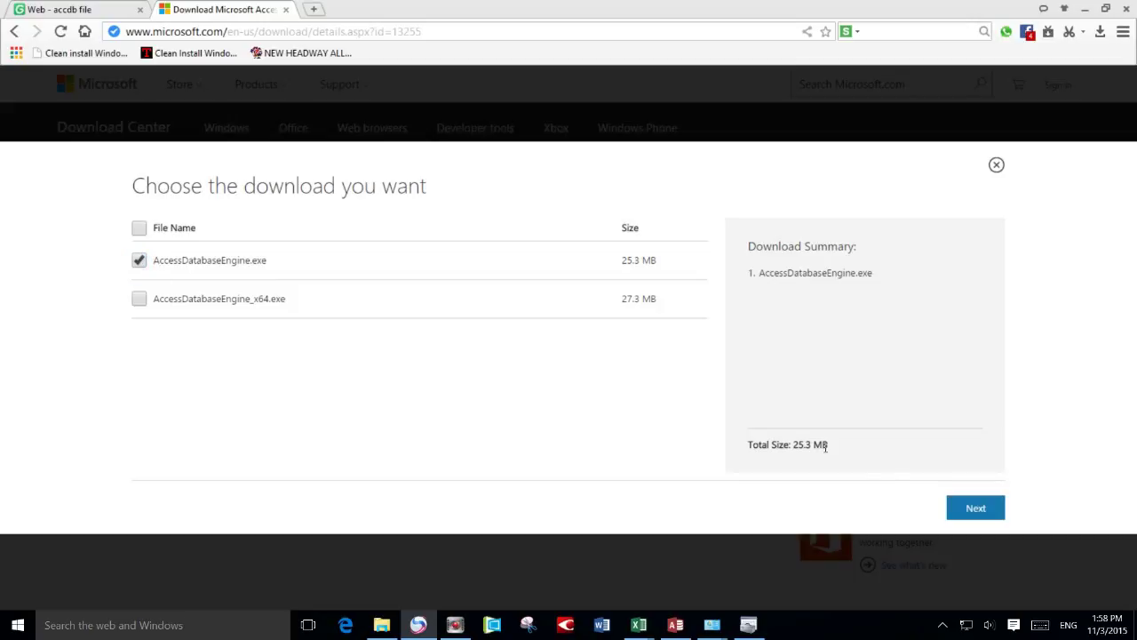
pyautogui.click(995, 513)
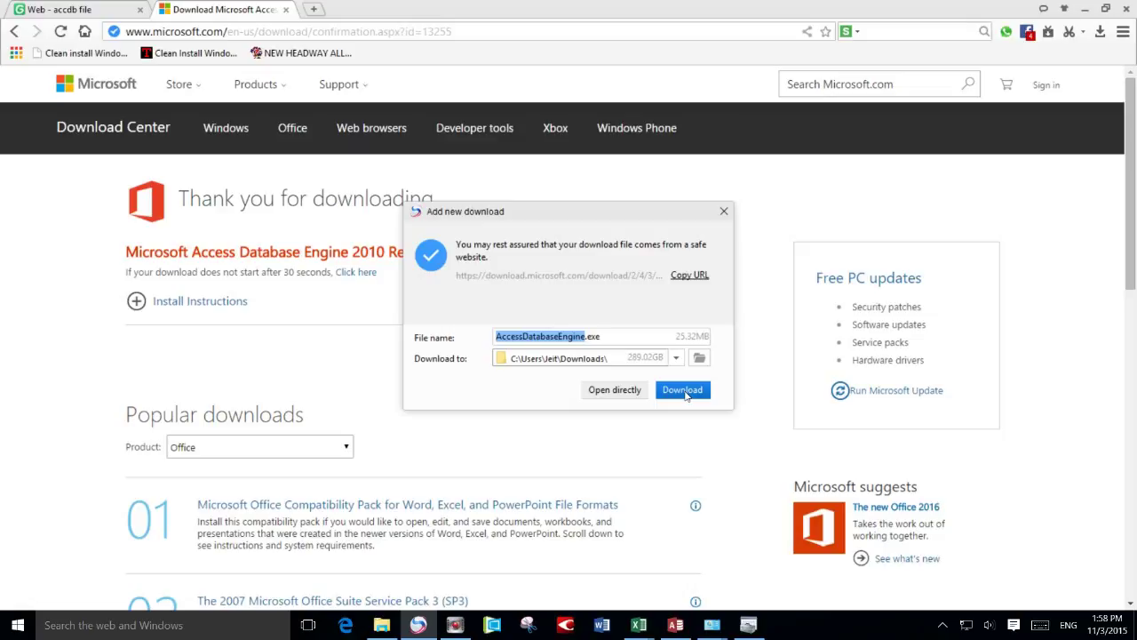
pyautogui.click(682, 390)
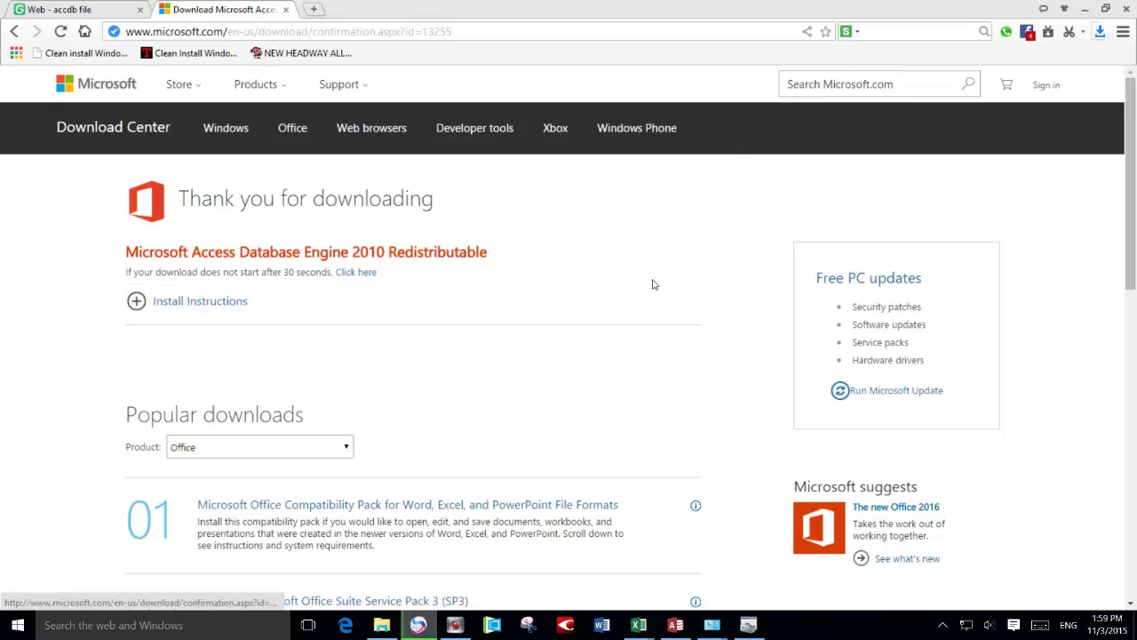
pyautogui.click(1100, 32)
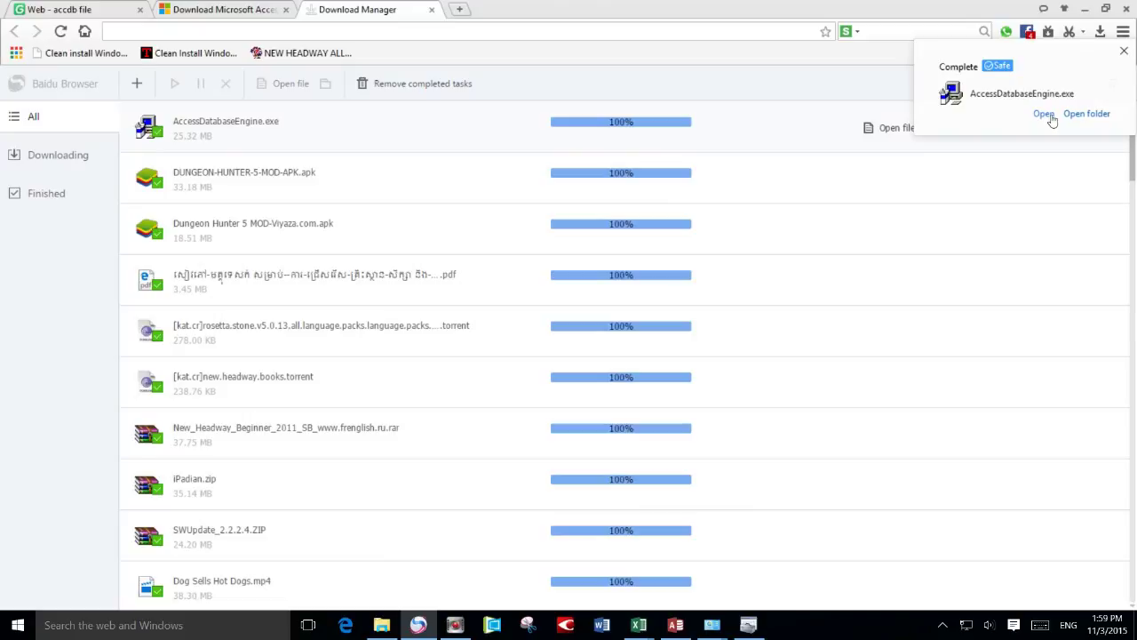
# Run AccessDatabaseEngine.exe, accept the licence, and install to C:\Program Files (x86)\Microsoft Office\.
pyautogui.click(1045, 114)
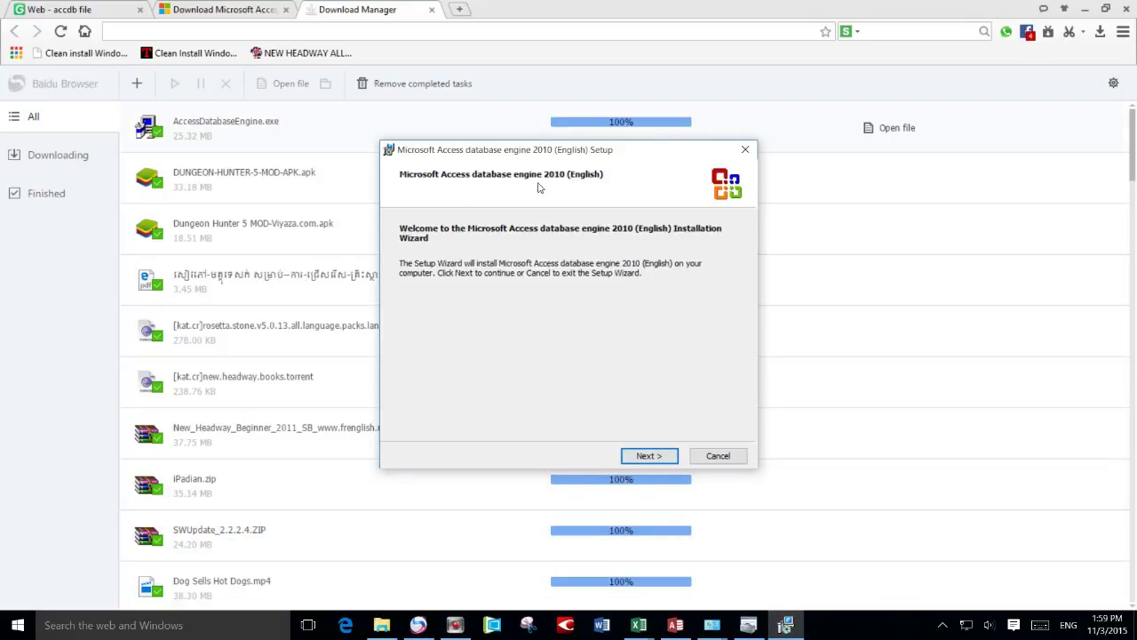
pyautogui.click(648, 457)
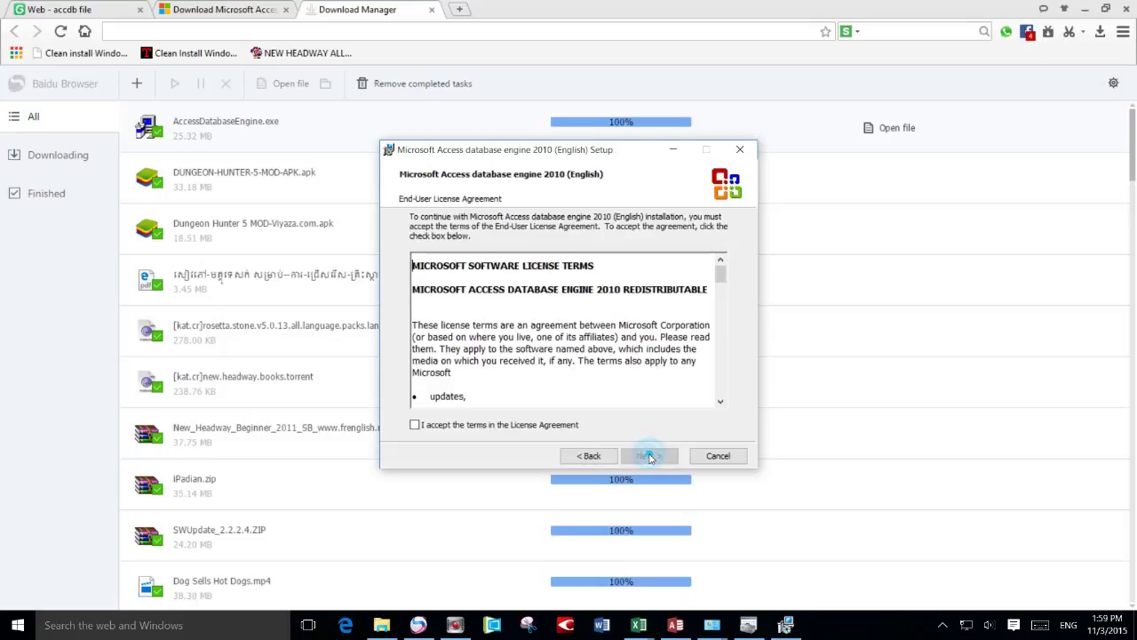
pyautogui.click(415, 425)
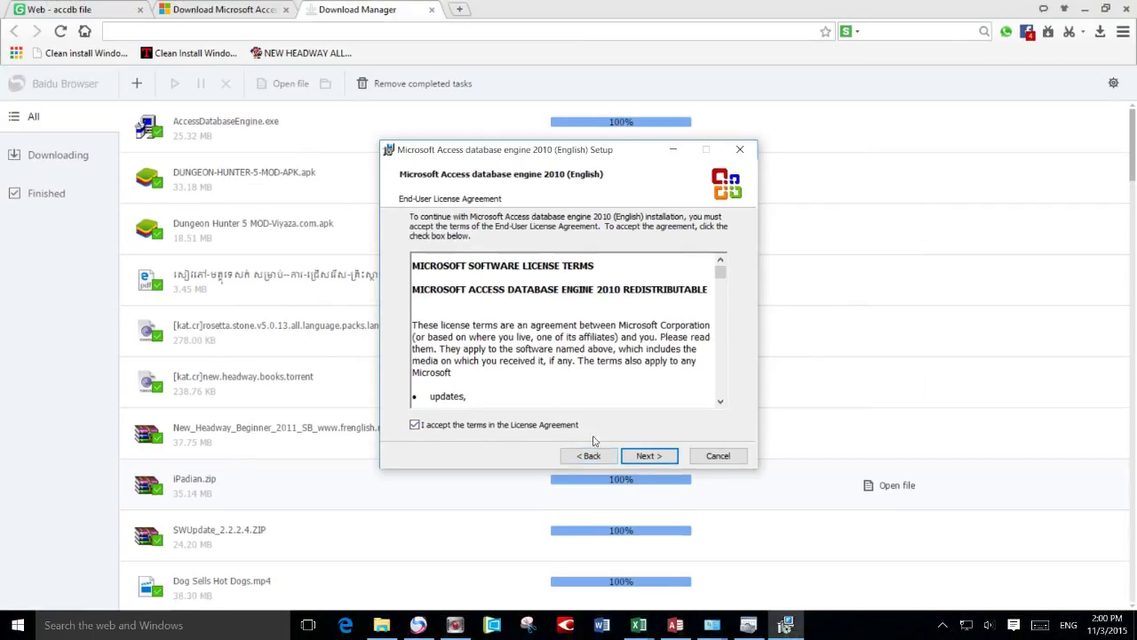
pyautogui.click(641, 456)
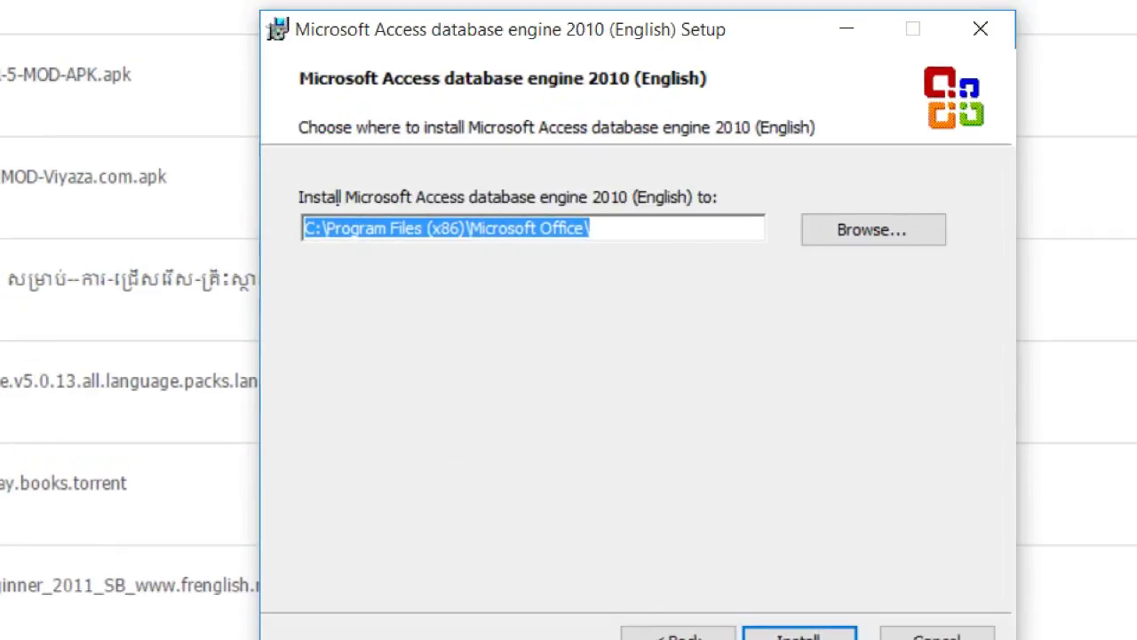
pyautogui.moveTo(466, 257)
pyautogui.mouseDown()
pyautogui.moveTo(610, 251)
pyautogui.moveTo(302, 192)
pyautogui.moveTo(278, 251)
pyautogui.moveTo(337, 260)
pyautogui.mouseUp()
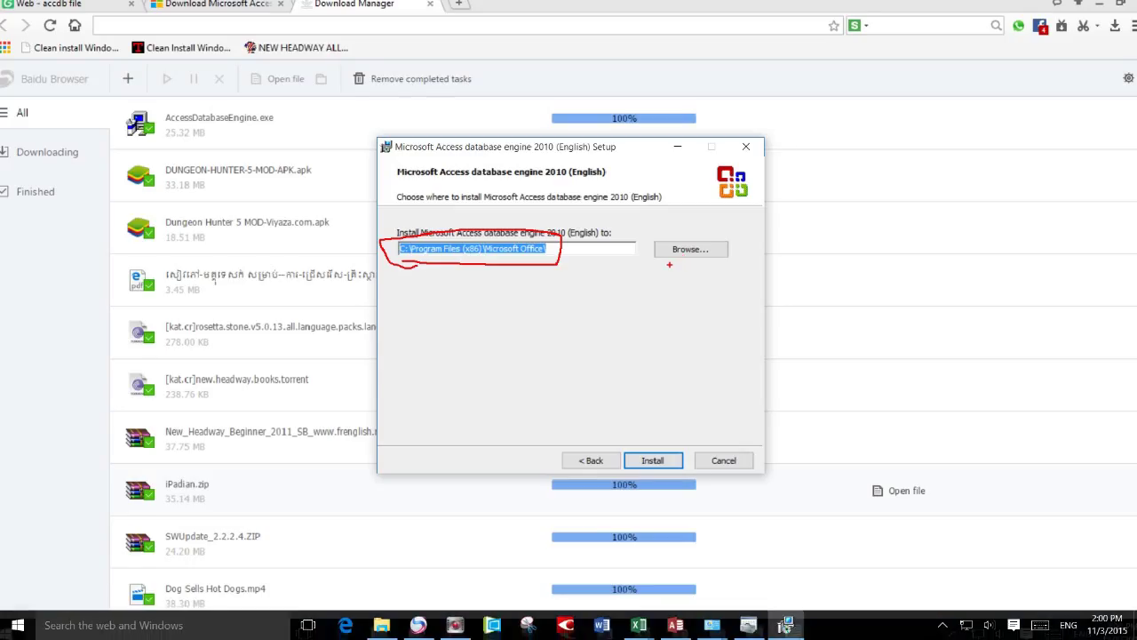
pyautogui.click(646, 456)
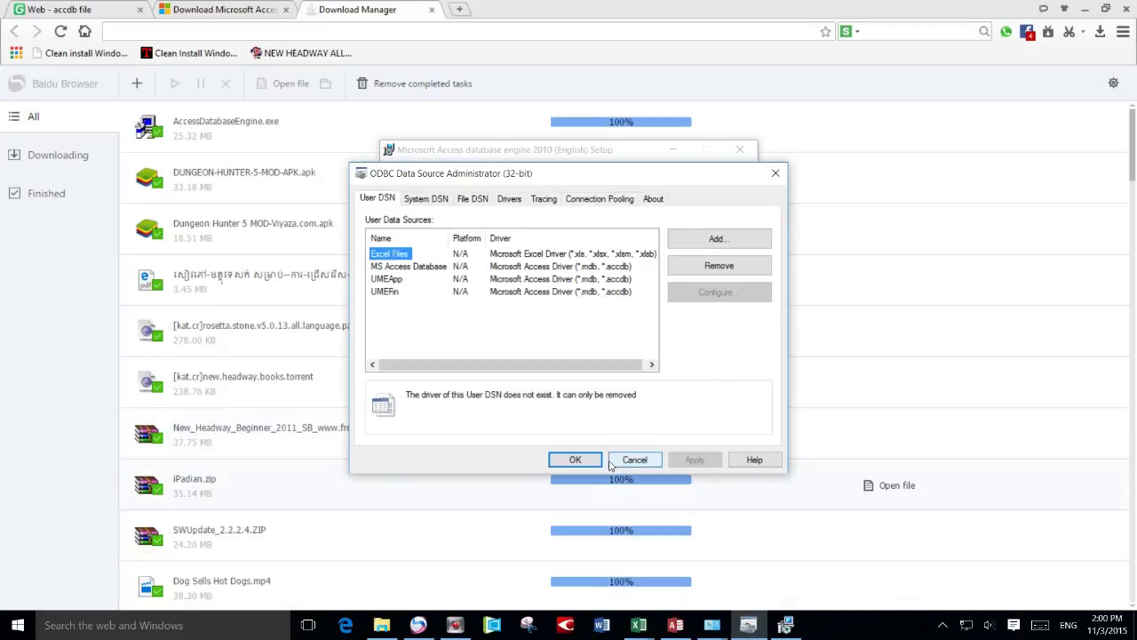
# Close the ODBC administrator, return to the installer, and dismiss the 'Setup has completed successfully' message.
pyautogui.click(575, 459)
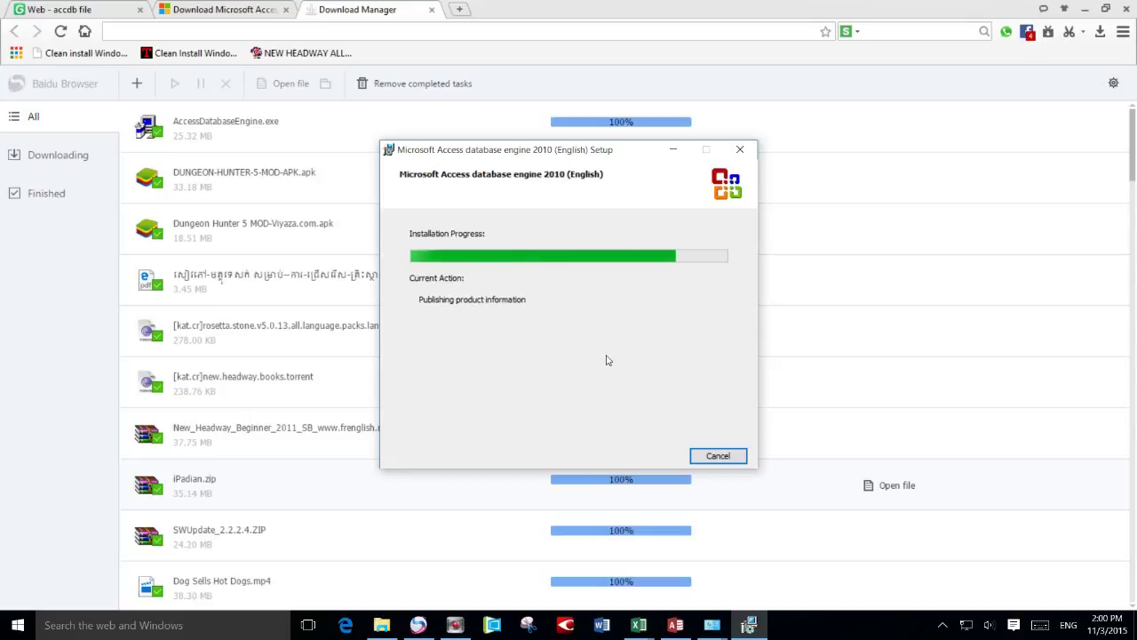
pyautogui.click(240, 8)
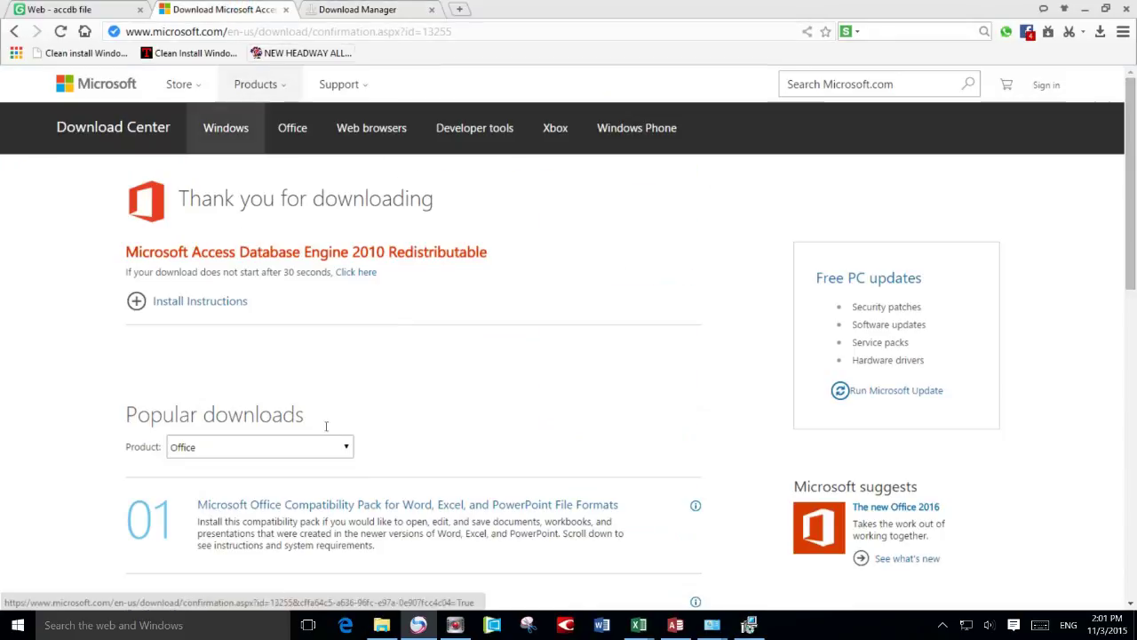
pyautogui.click(749, 624)
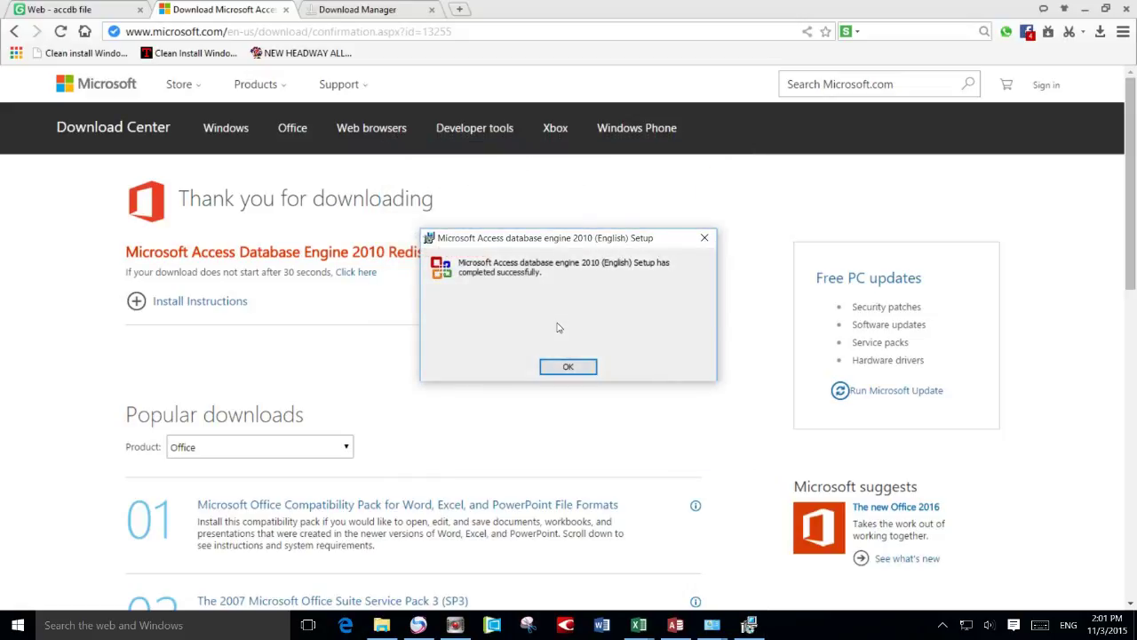
pyautogui.click(567, 366)
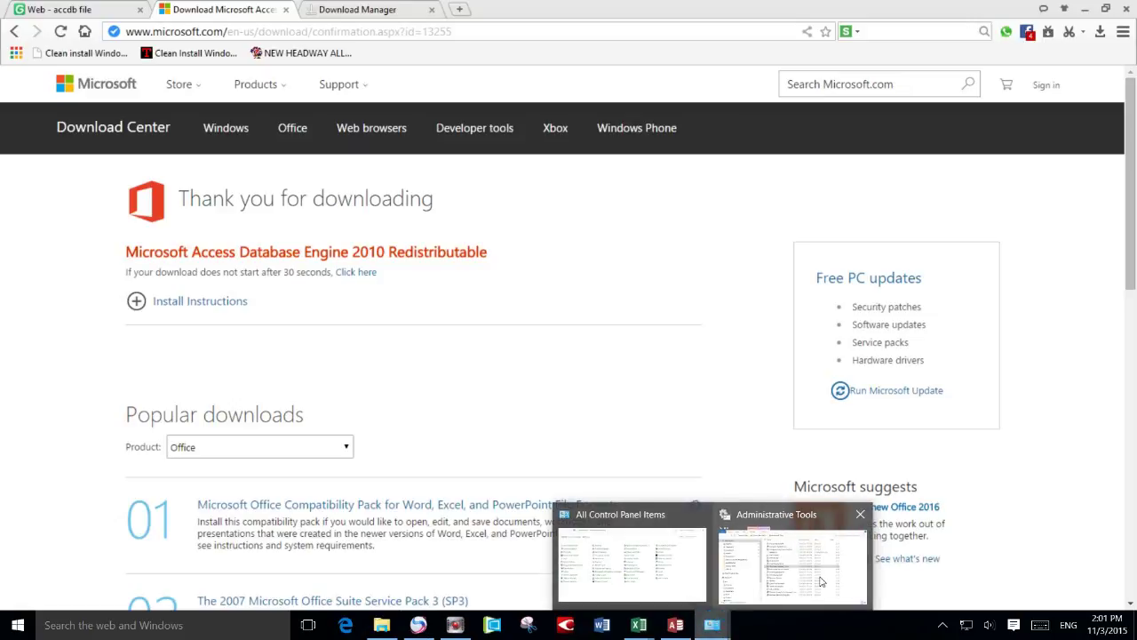
# Reopen ODBC Data Sources (32-bit) and add a user DSN using Microsoft Access Driver (*.mdb, *.accdb).
pyautogui.moveTo(712, 626)
pyautogui.click(800, 555)
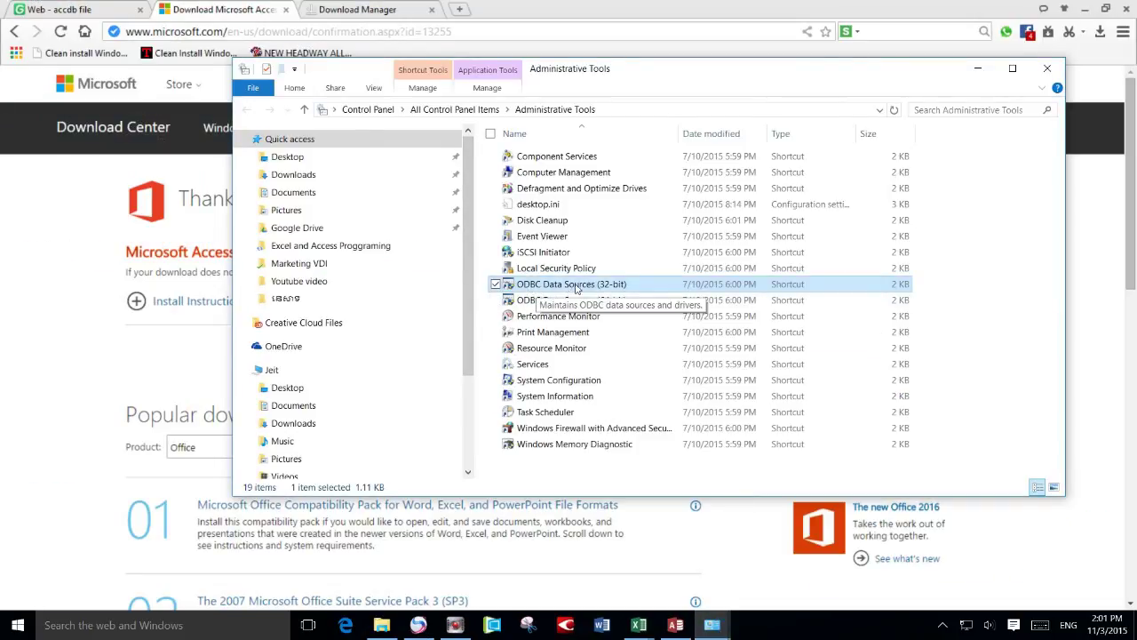
pyautogui.doubleClick(597, 284)
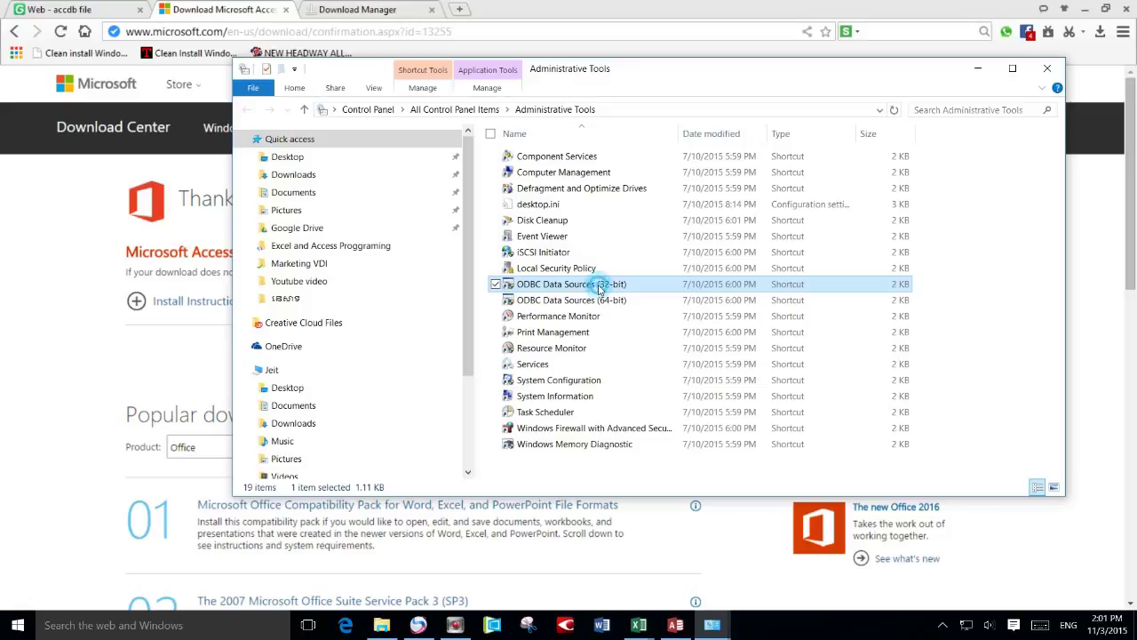
pyautogui.click(731, 241)
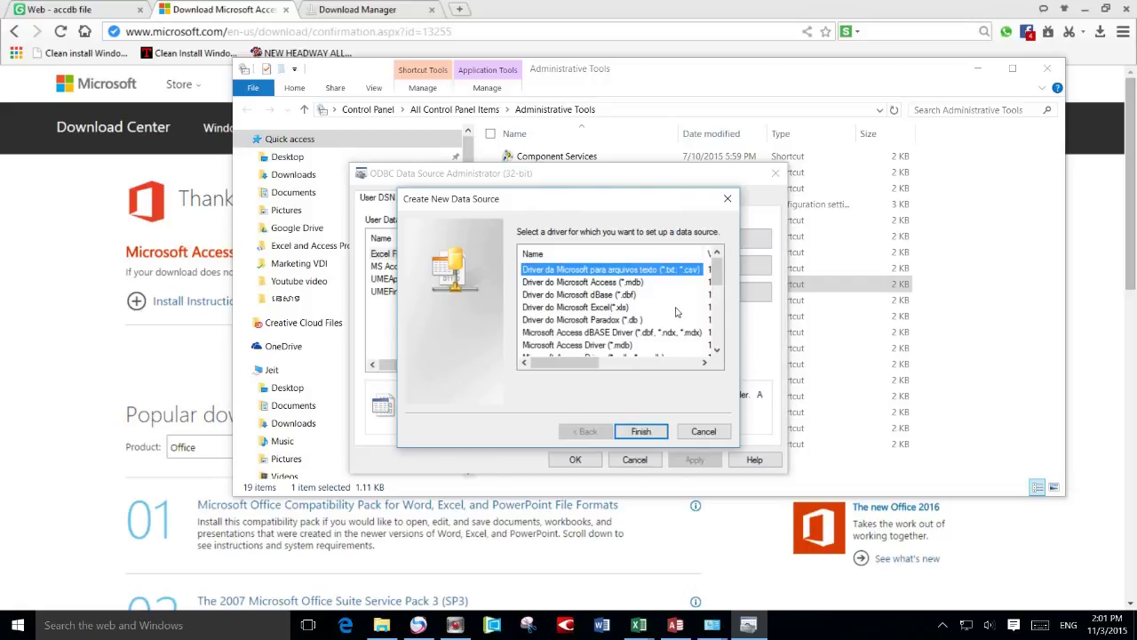
pyautogui.scroll(-2, 627, 318)
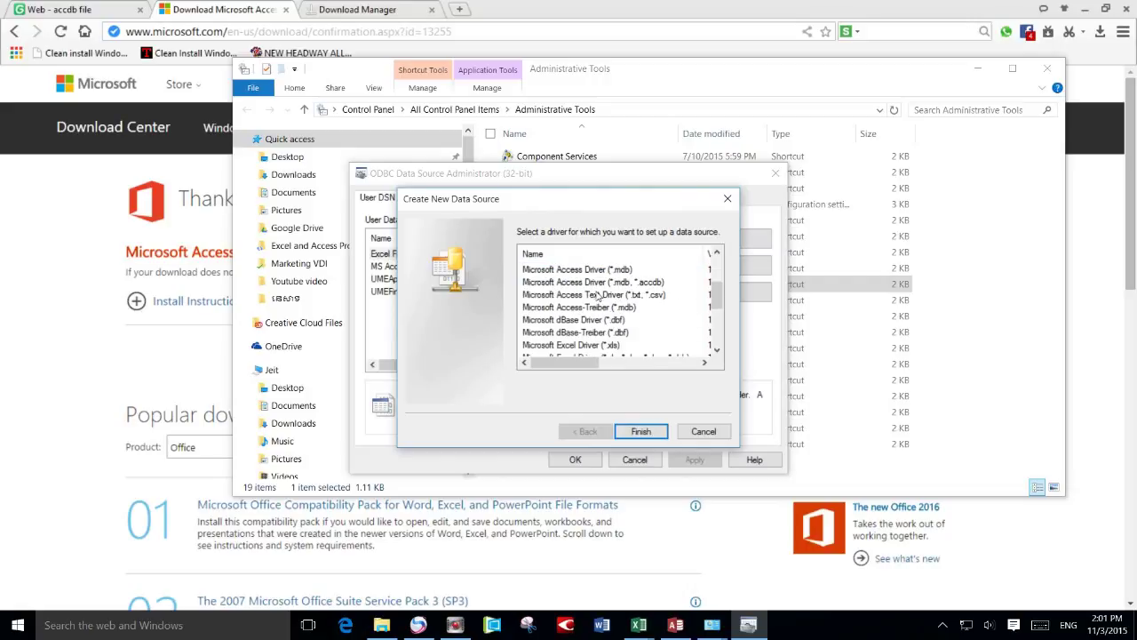
pyautogui.click(569, 283)
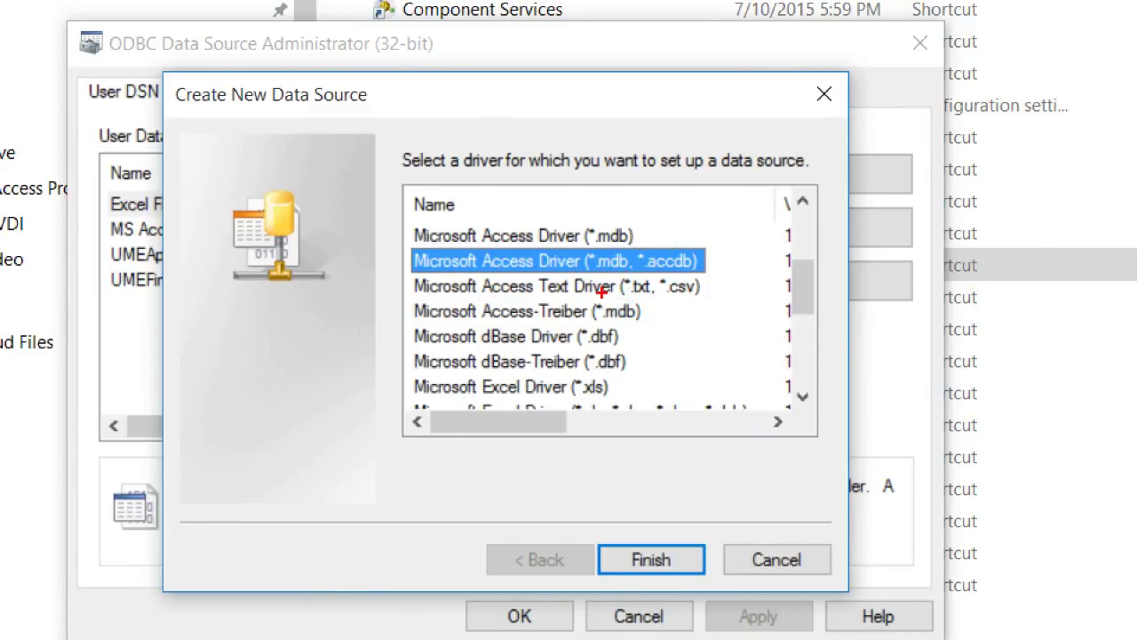
pyautogui.doubleClick(700, 264)
pyautogui.moveTo(701, 267); pyautogui.dragTo(727, 247)
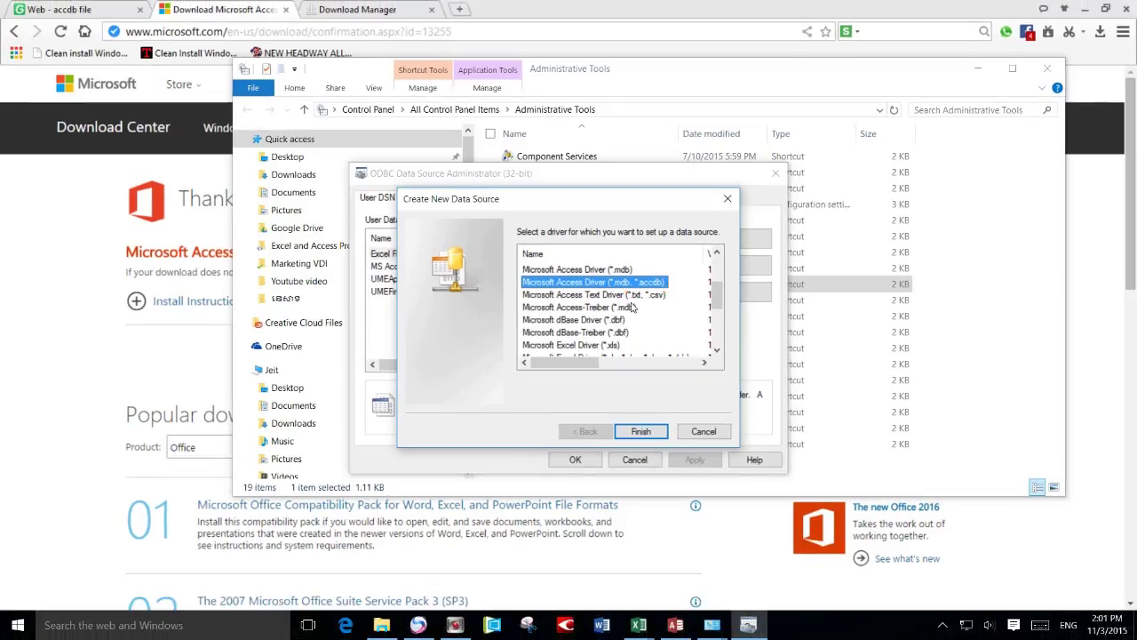
pyautogui.click(633, 426)
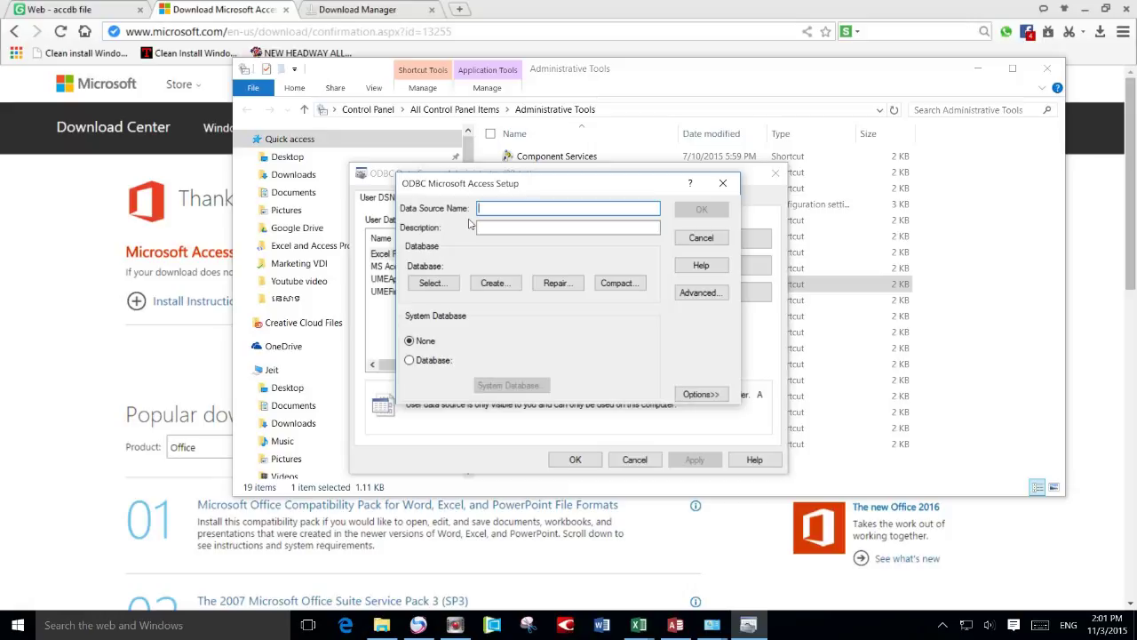
# Enter LibraryMgt as the Data Source Name and browse for the database file.
pyautogui.write('Lia')
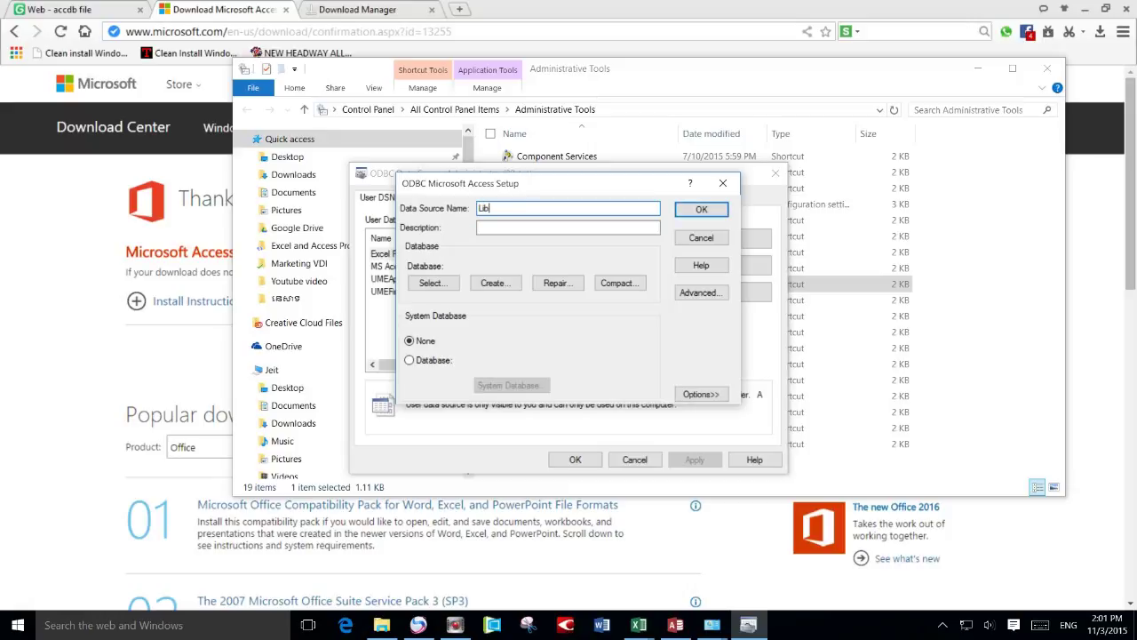
pyautogui.write('raryMgt')
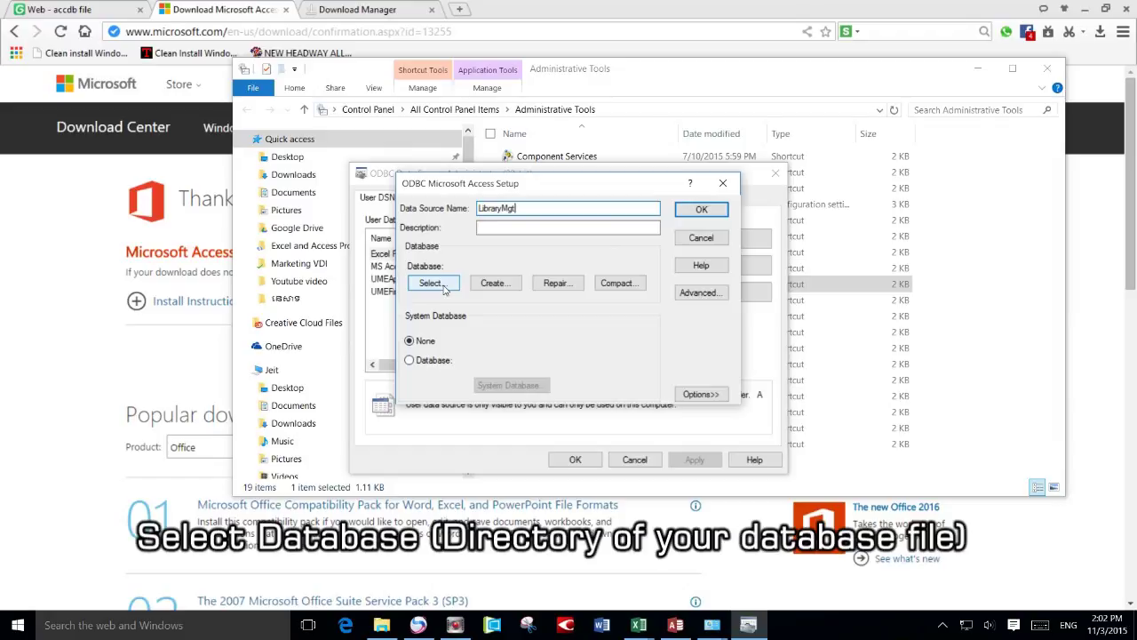
pyautogui.click(430, 283)
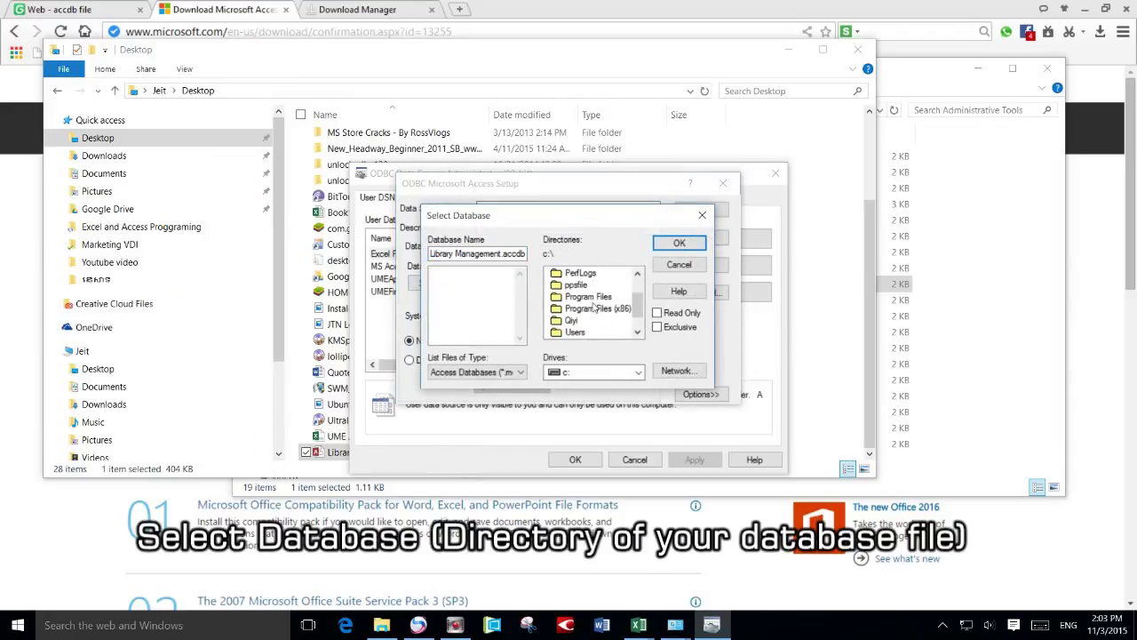
# Select Library Management.accdb in the user's Desktop folder as the LibraryMgt database.
pyautogui.scroll(-1, 594, 306)
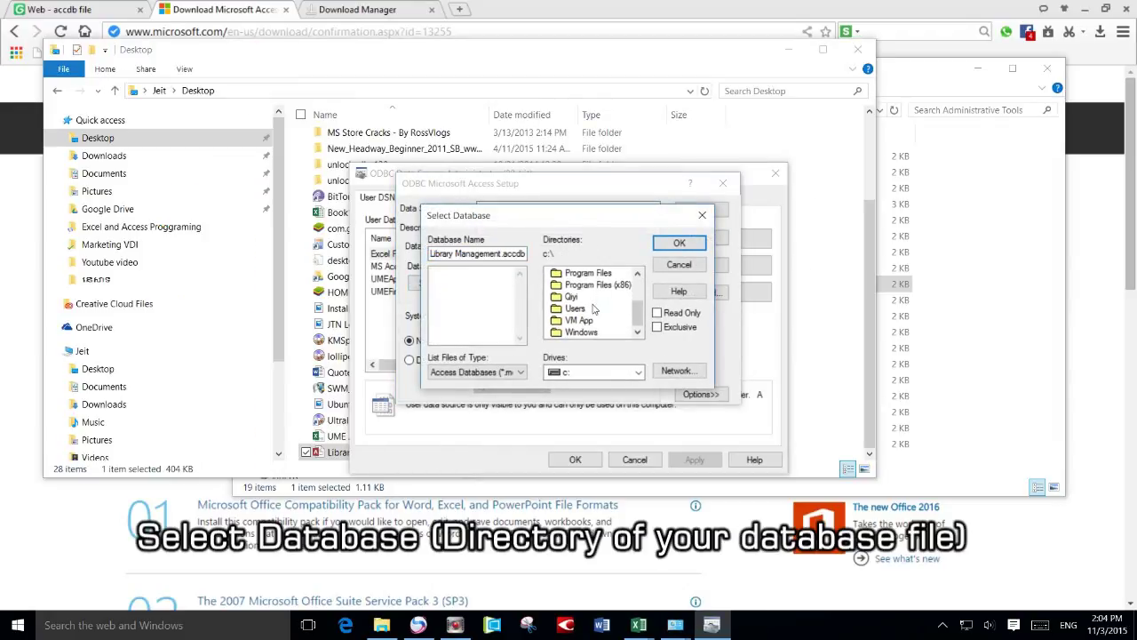
pyautogui.doubleClick(580, 310)
pyautogui.click(583, 309)
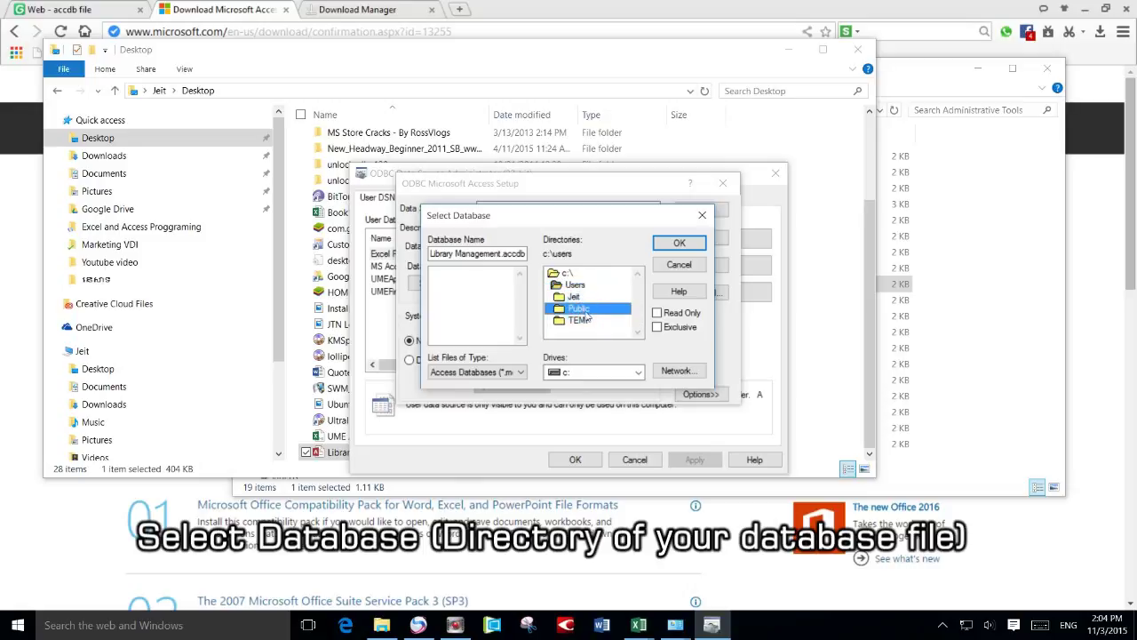
pyautogui.doubleClick(576, 297)
pyautogui.scroll(-2, 617, 317)
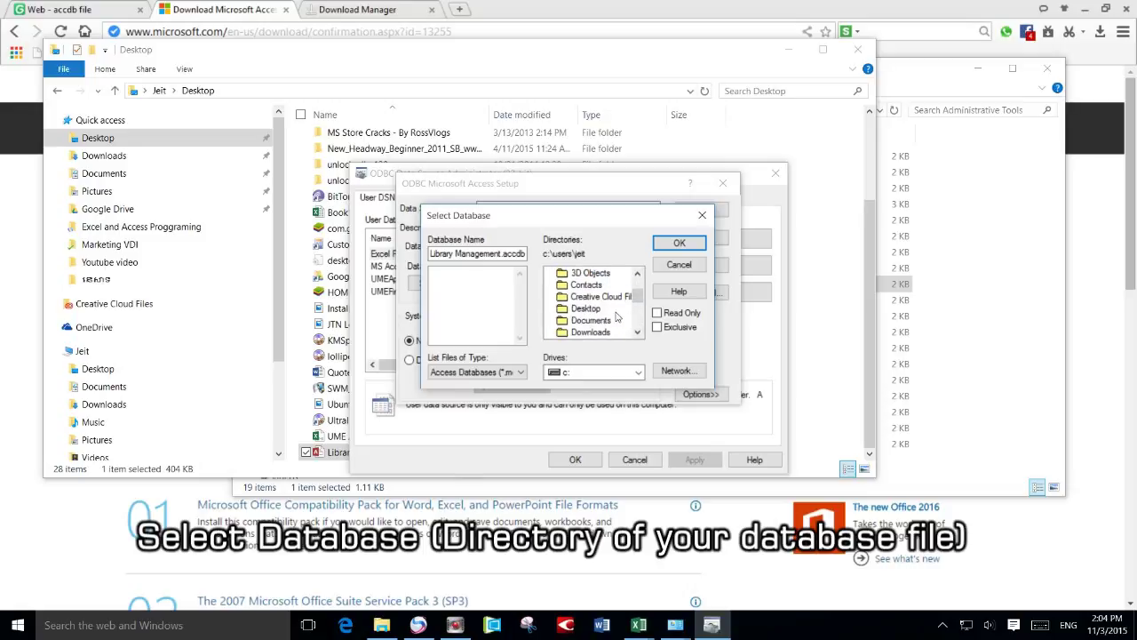
pyautogui.doubleClick(585, 308)
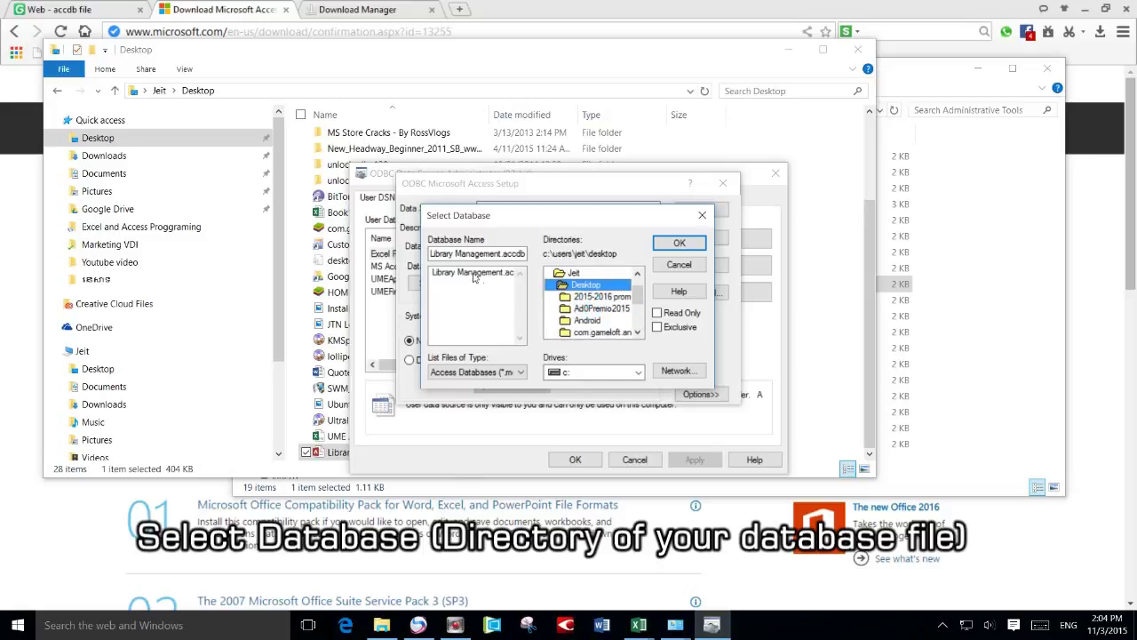
pyautogui.click(474, 273)
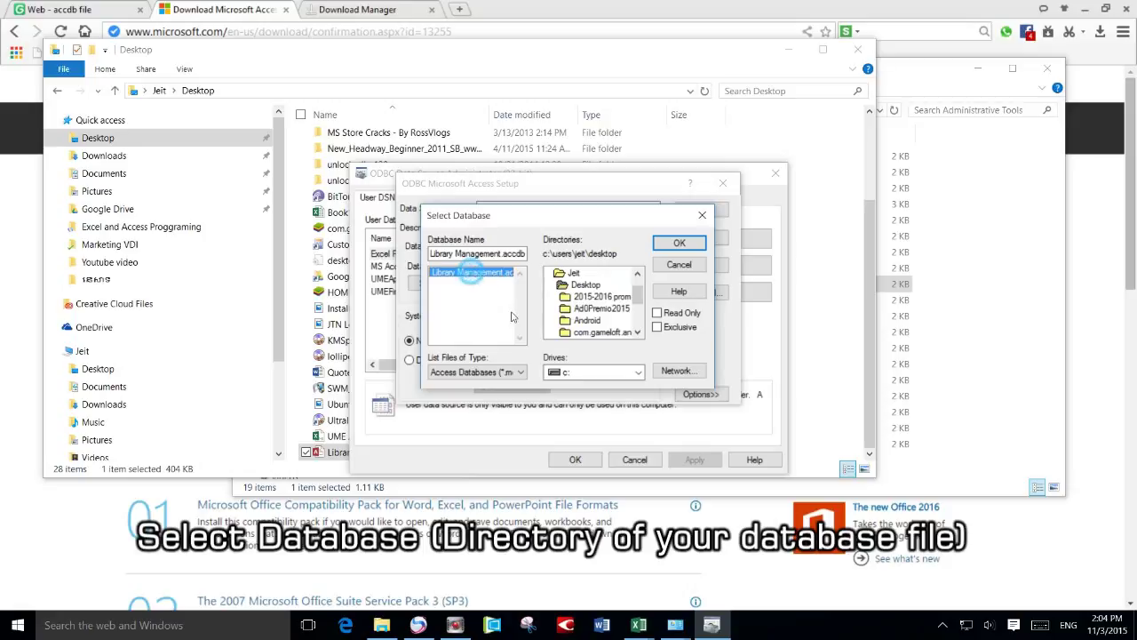
pyautogui.click(679, 243)
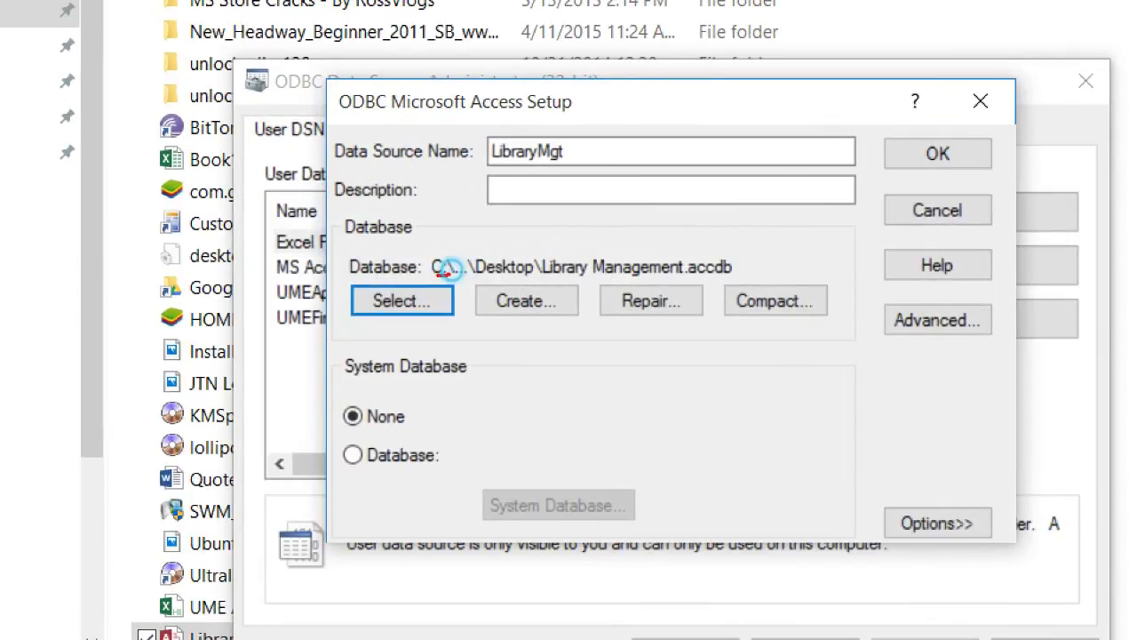
# Save the LibraryMgt data source setup.
pyautogui.moveTo(433, 275)
pyautogui.mouseDown()
pyautogui.moveTo(746, 284)
pyautogui.moveTo(658, 239)
pyautogui.moveTo(533, 260)
pyautogui.moveTo(551, 285)
pyautogui.mouseUp()
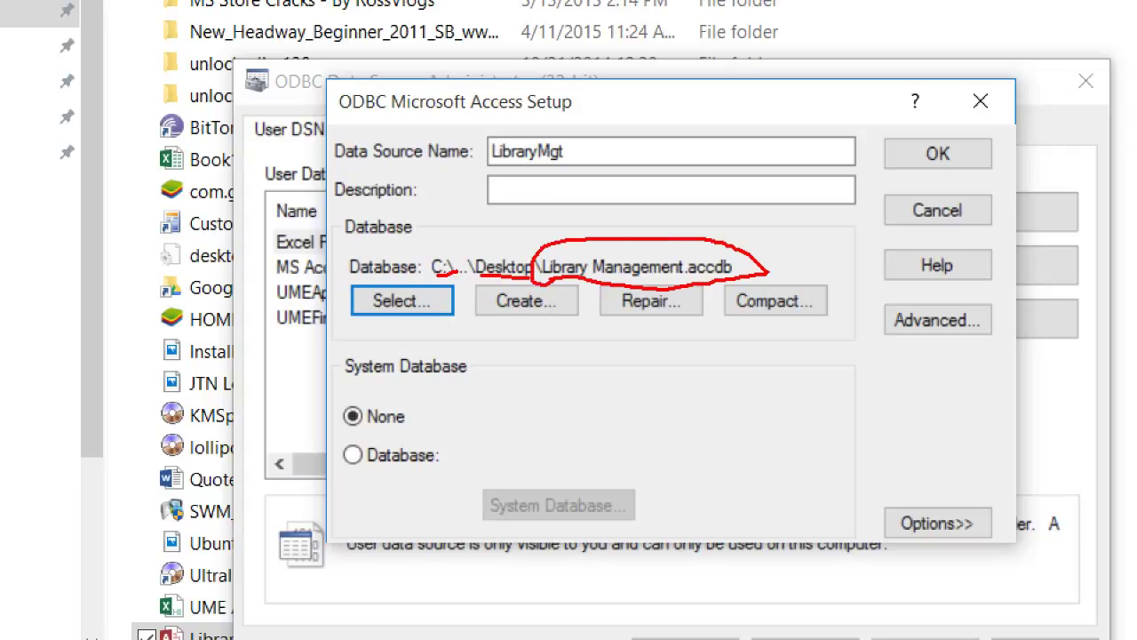
pyautogui.press('Escape')
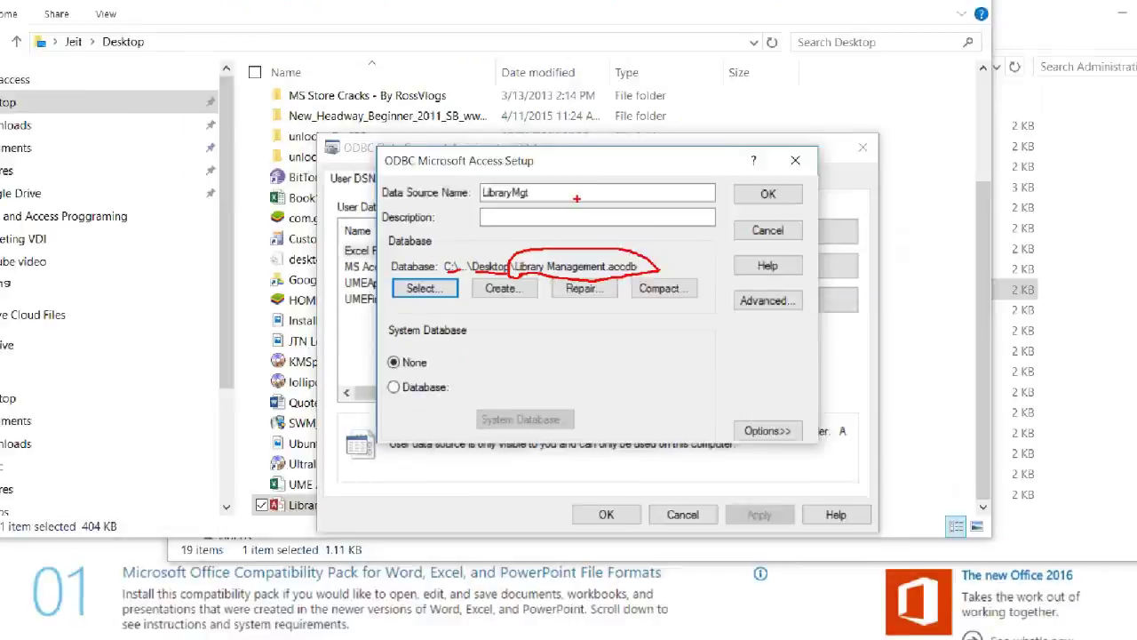
pyautogui.click(702, 210)
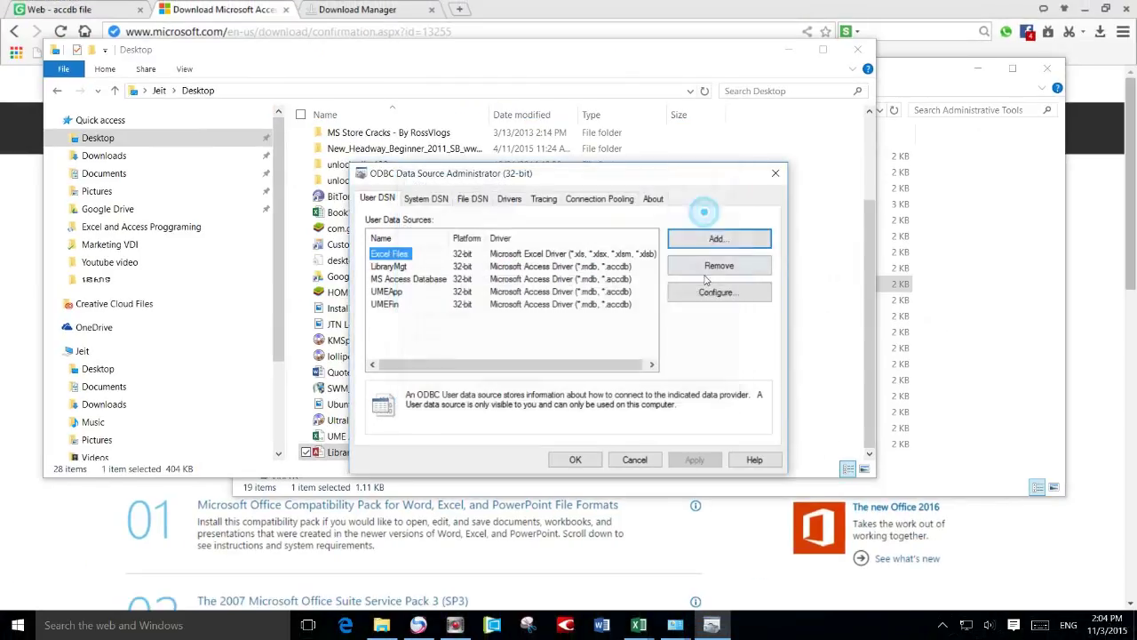
# Verify LibraryMgt appears in the User DSN list, then close ODBC Data Source Administrator keeping changes.
pyautogui.click(382, 267)
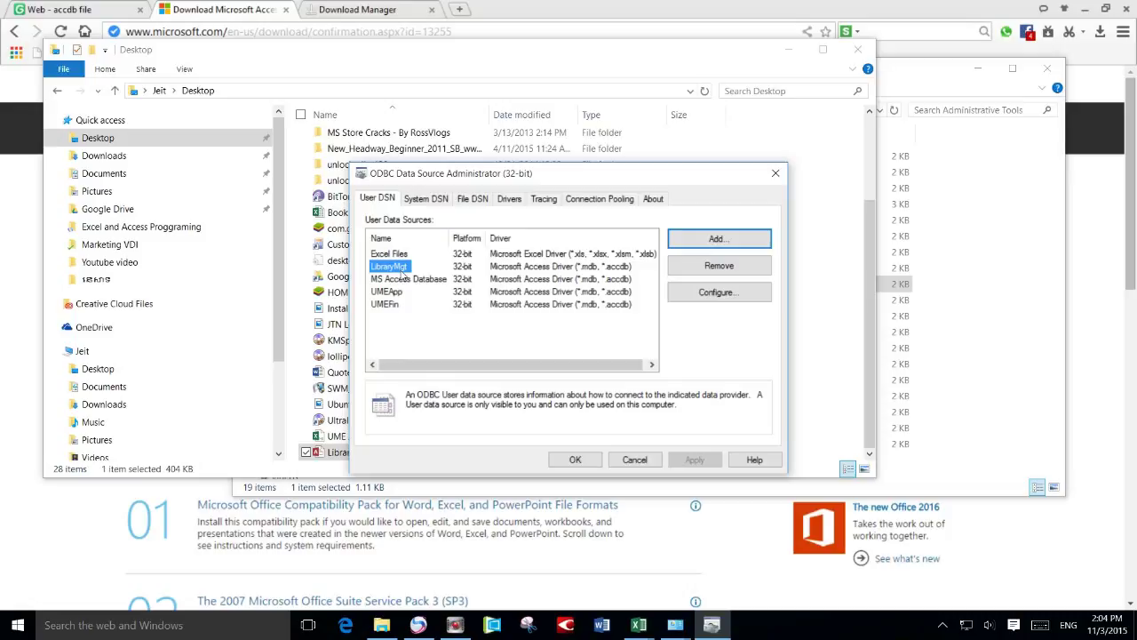
pyautogui.click(464, 258)
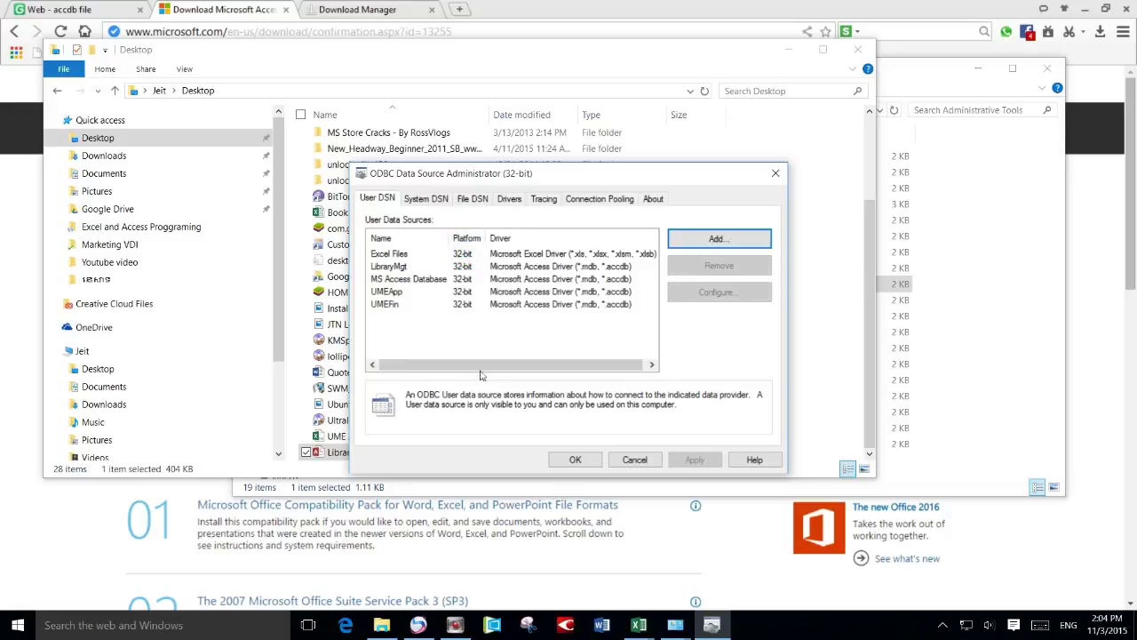
pyautogui.click(579, 461)
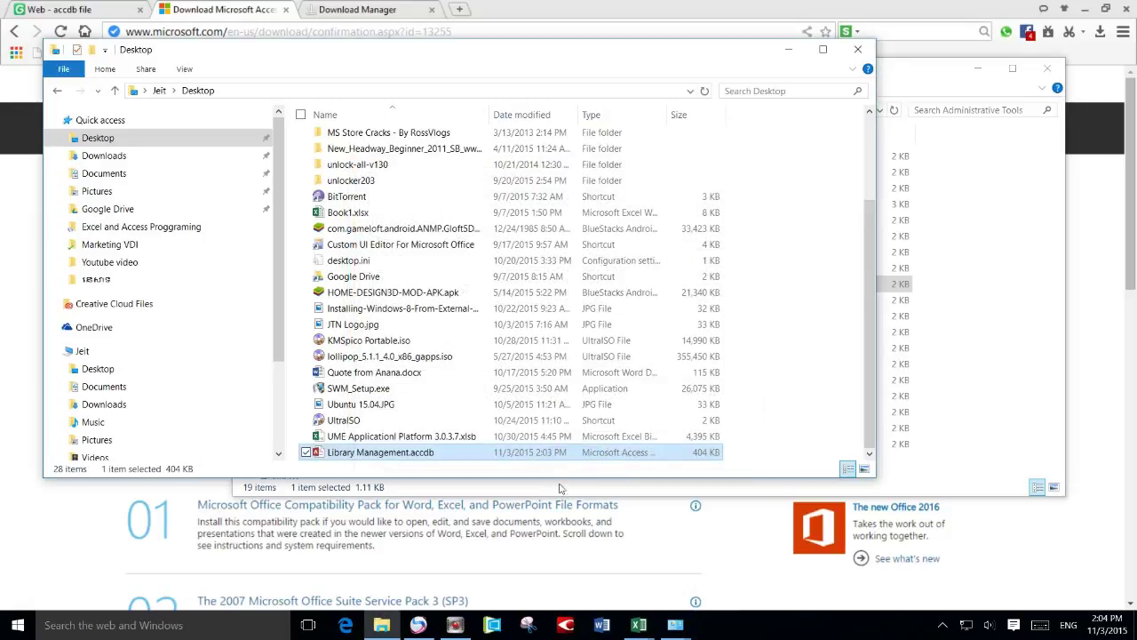